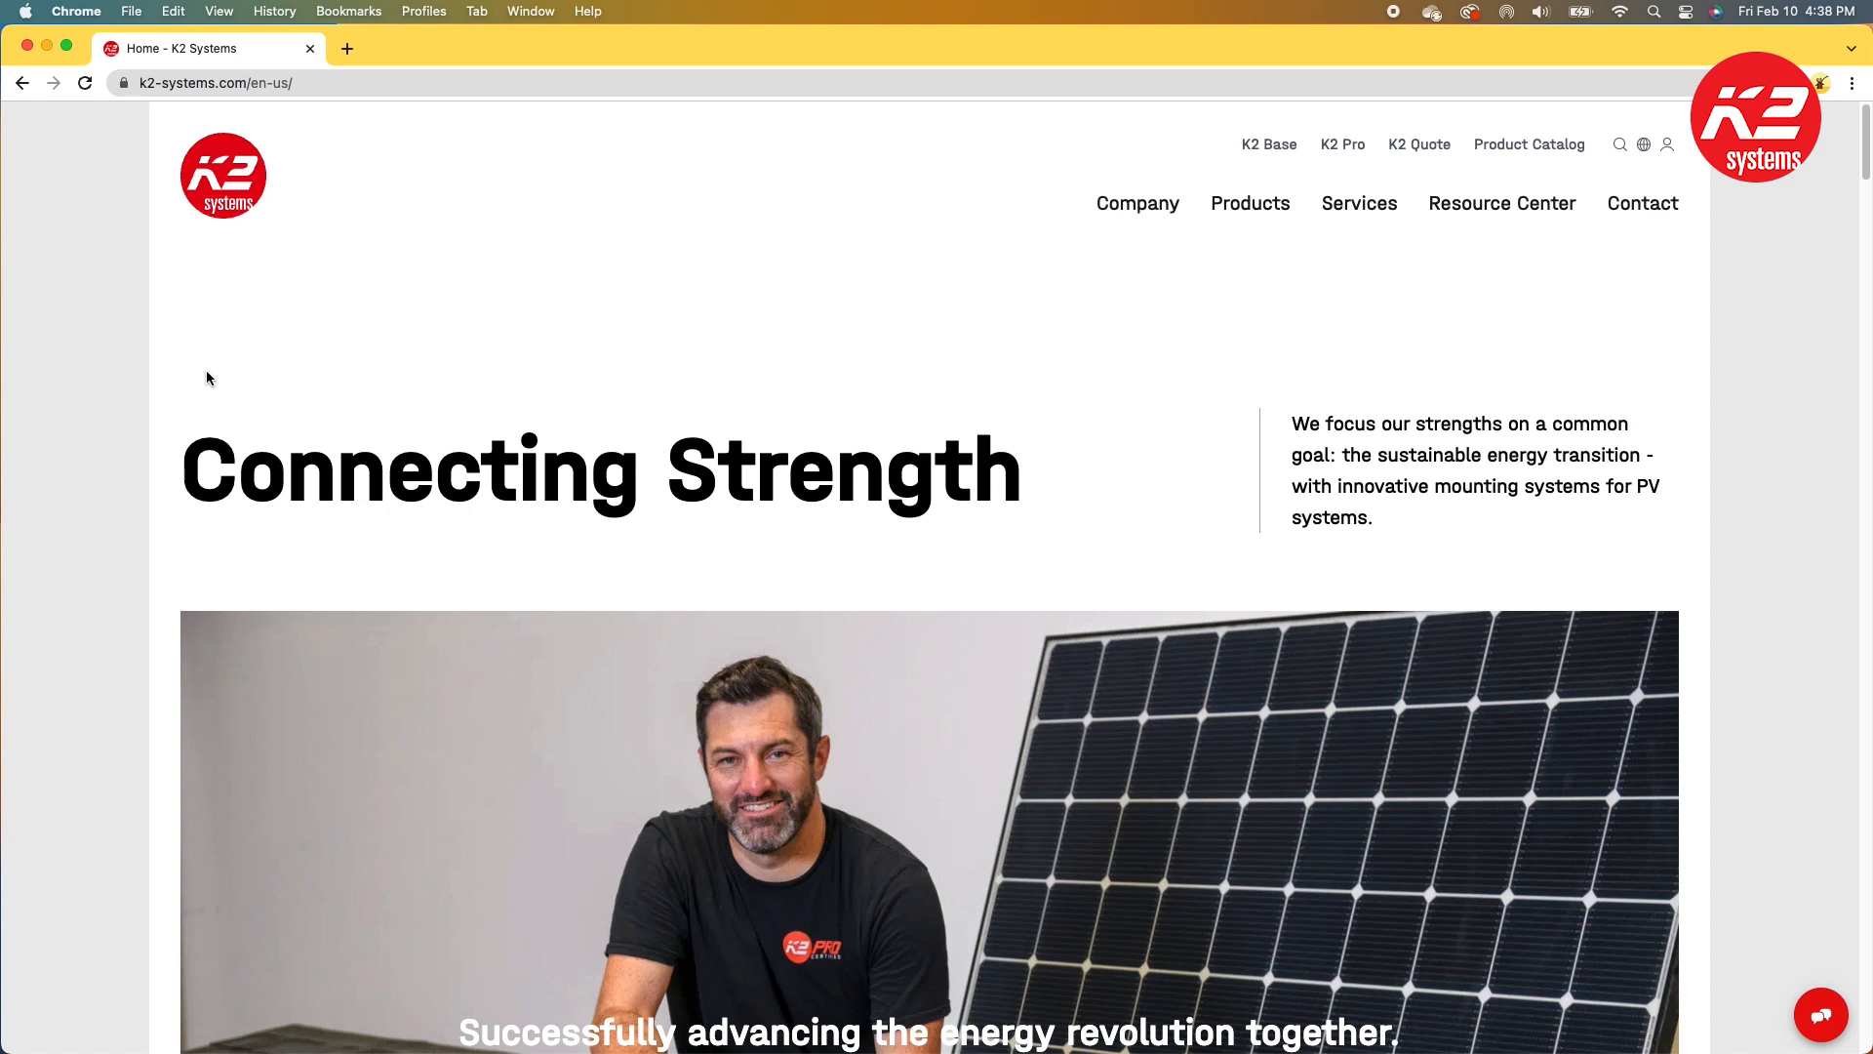
Step: Choose English, United States as the site language and open the K2 Quote estimator
left_click(1644, 144)
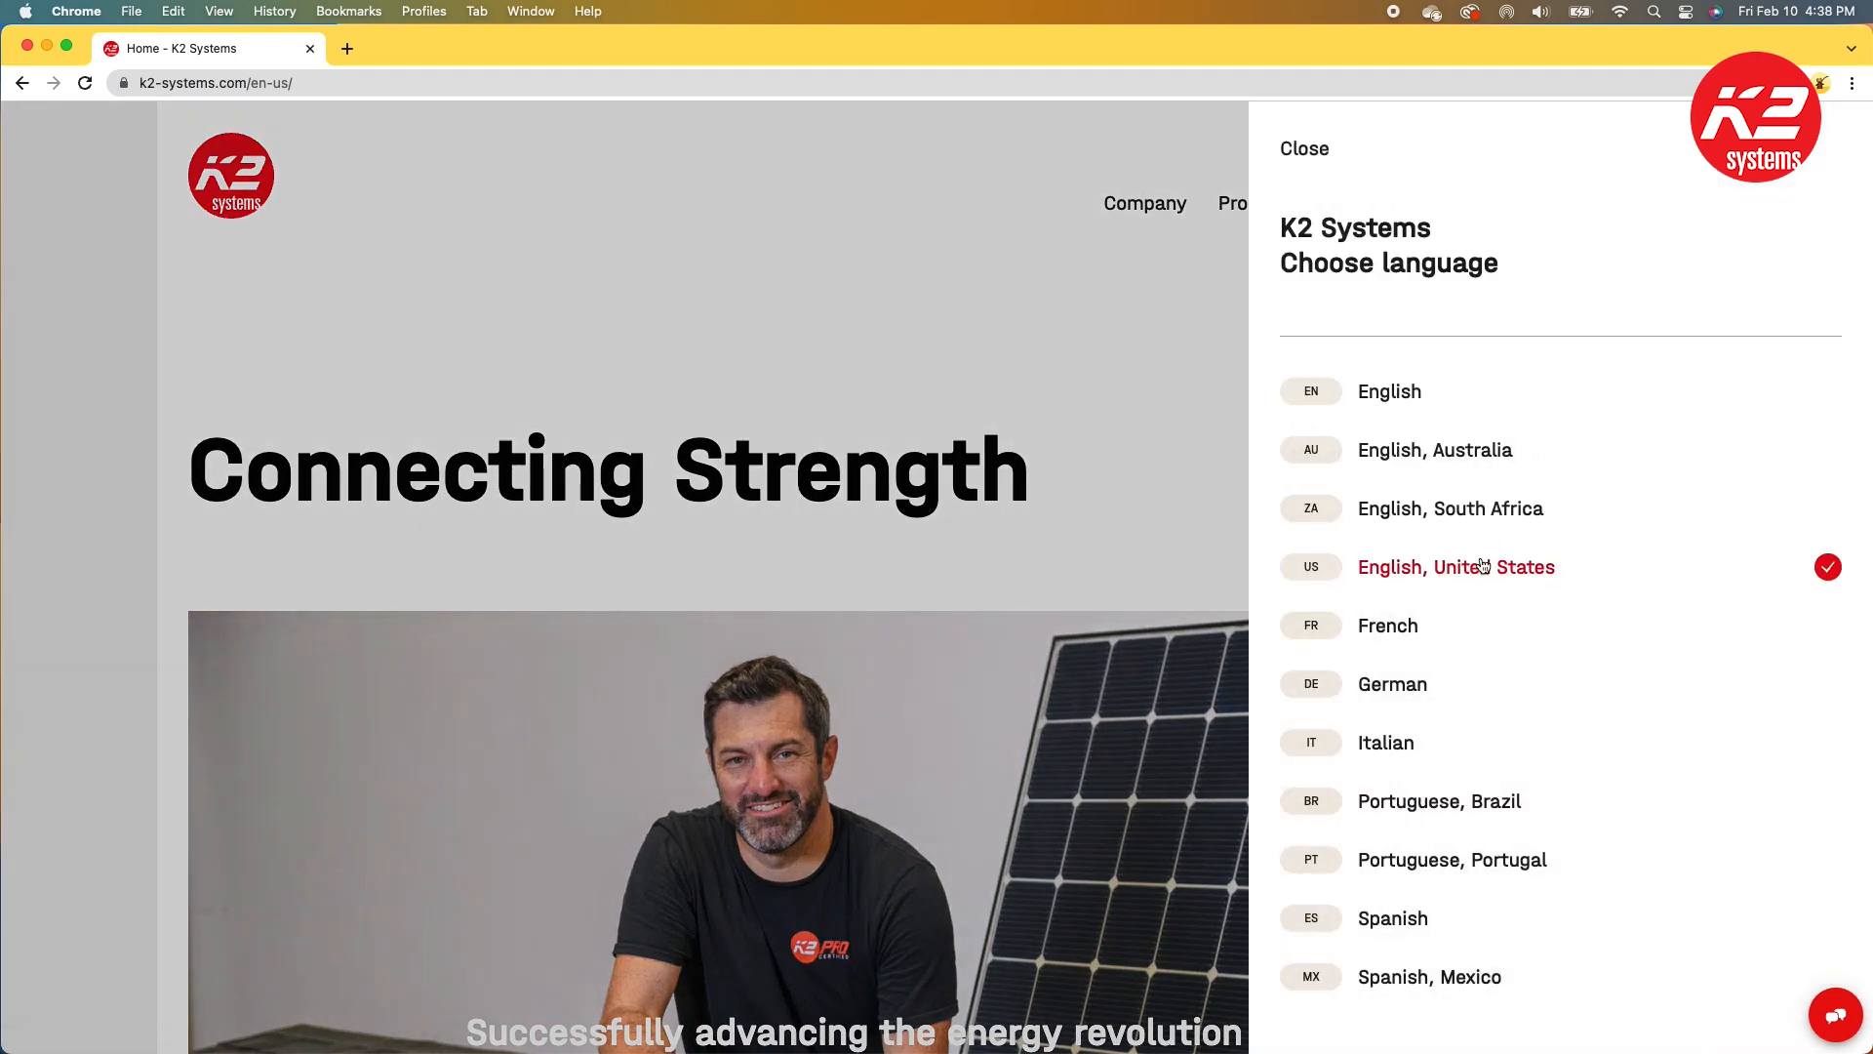
left_click(1547, 569)
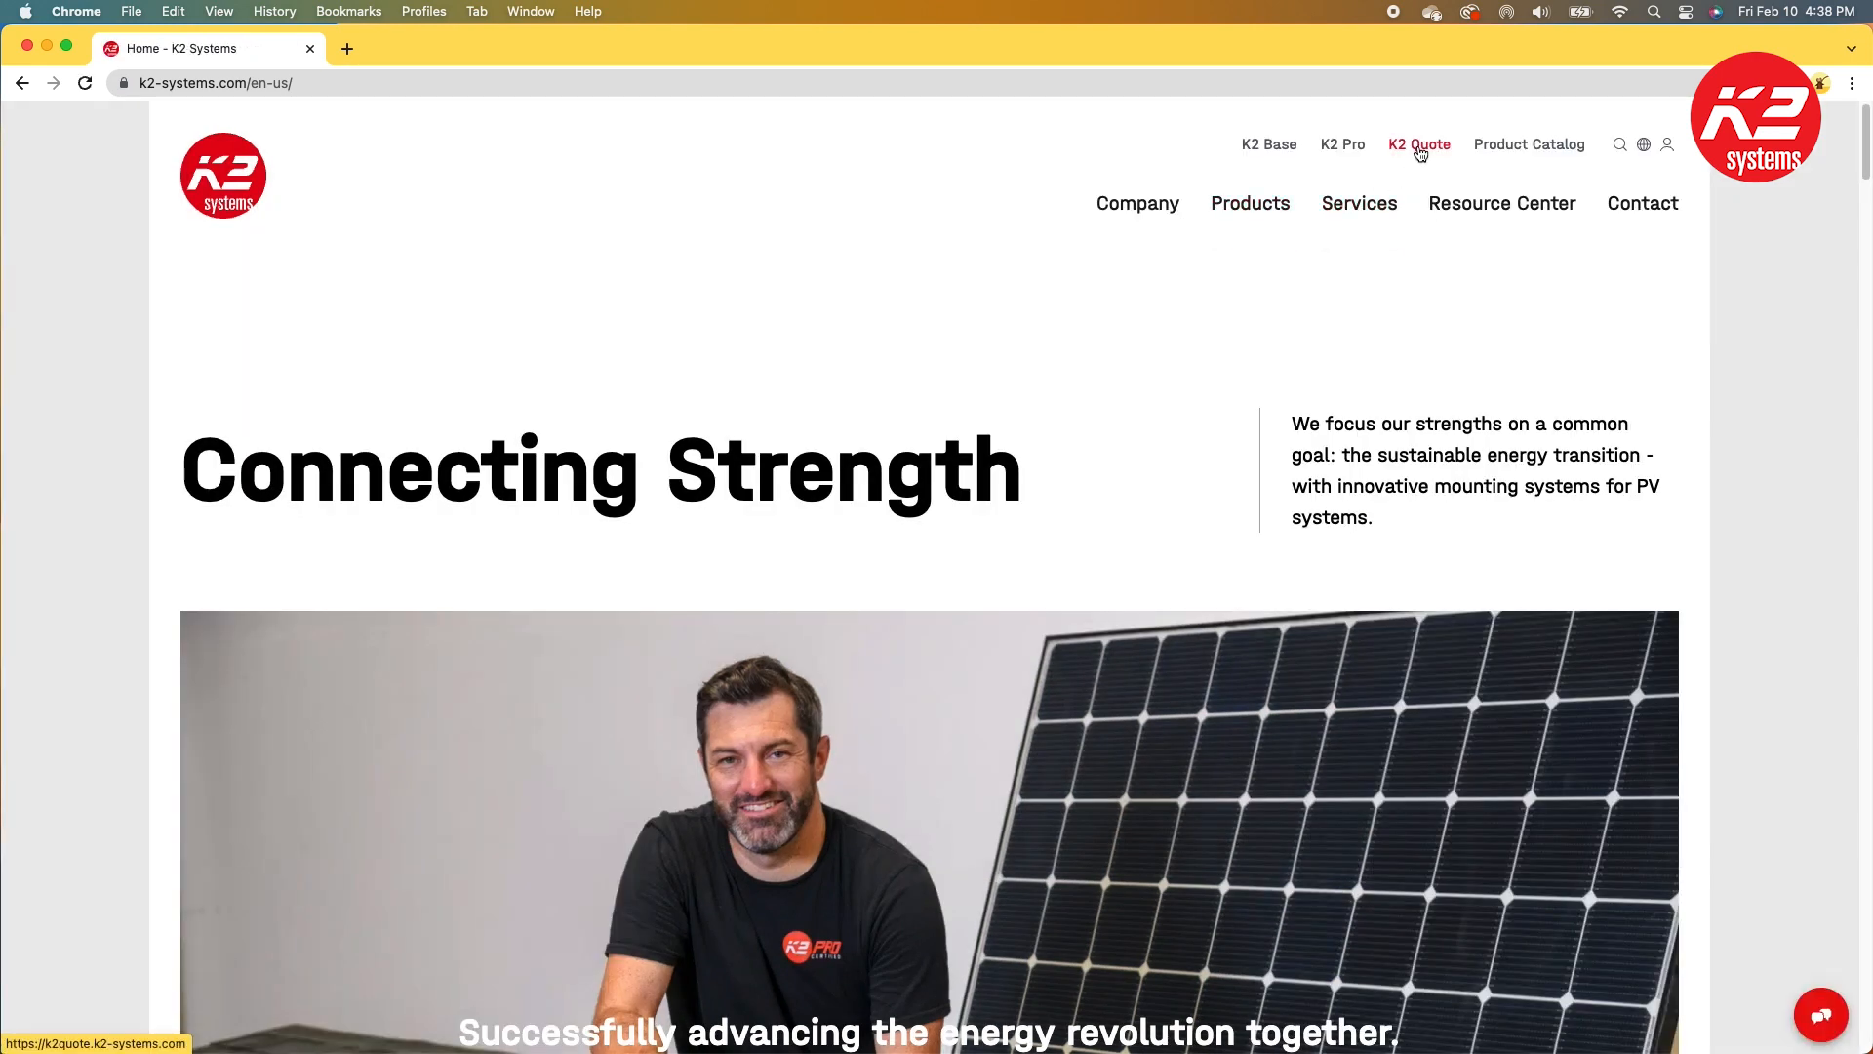
left_click(1421, 146)
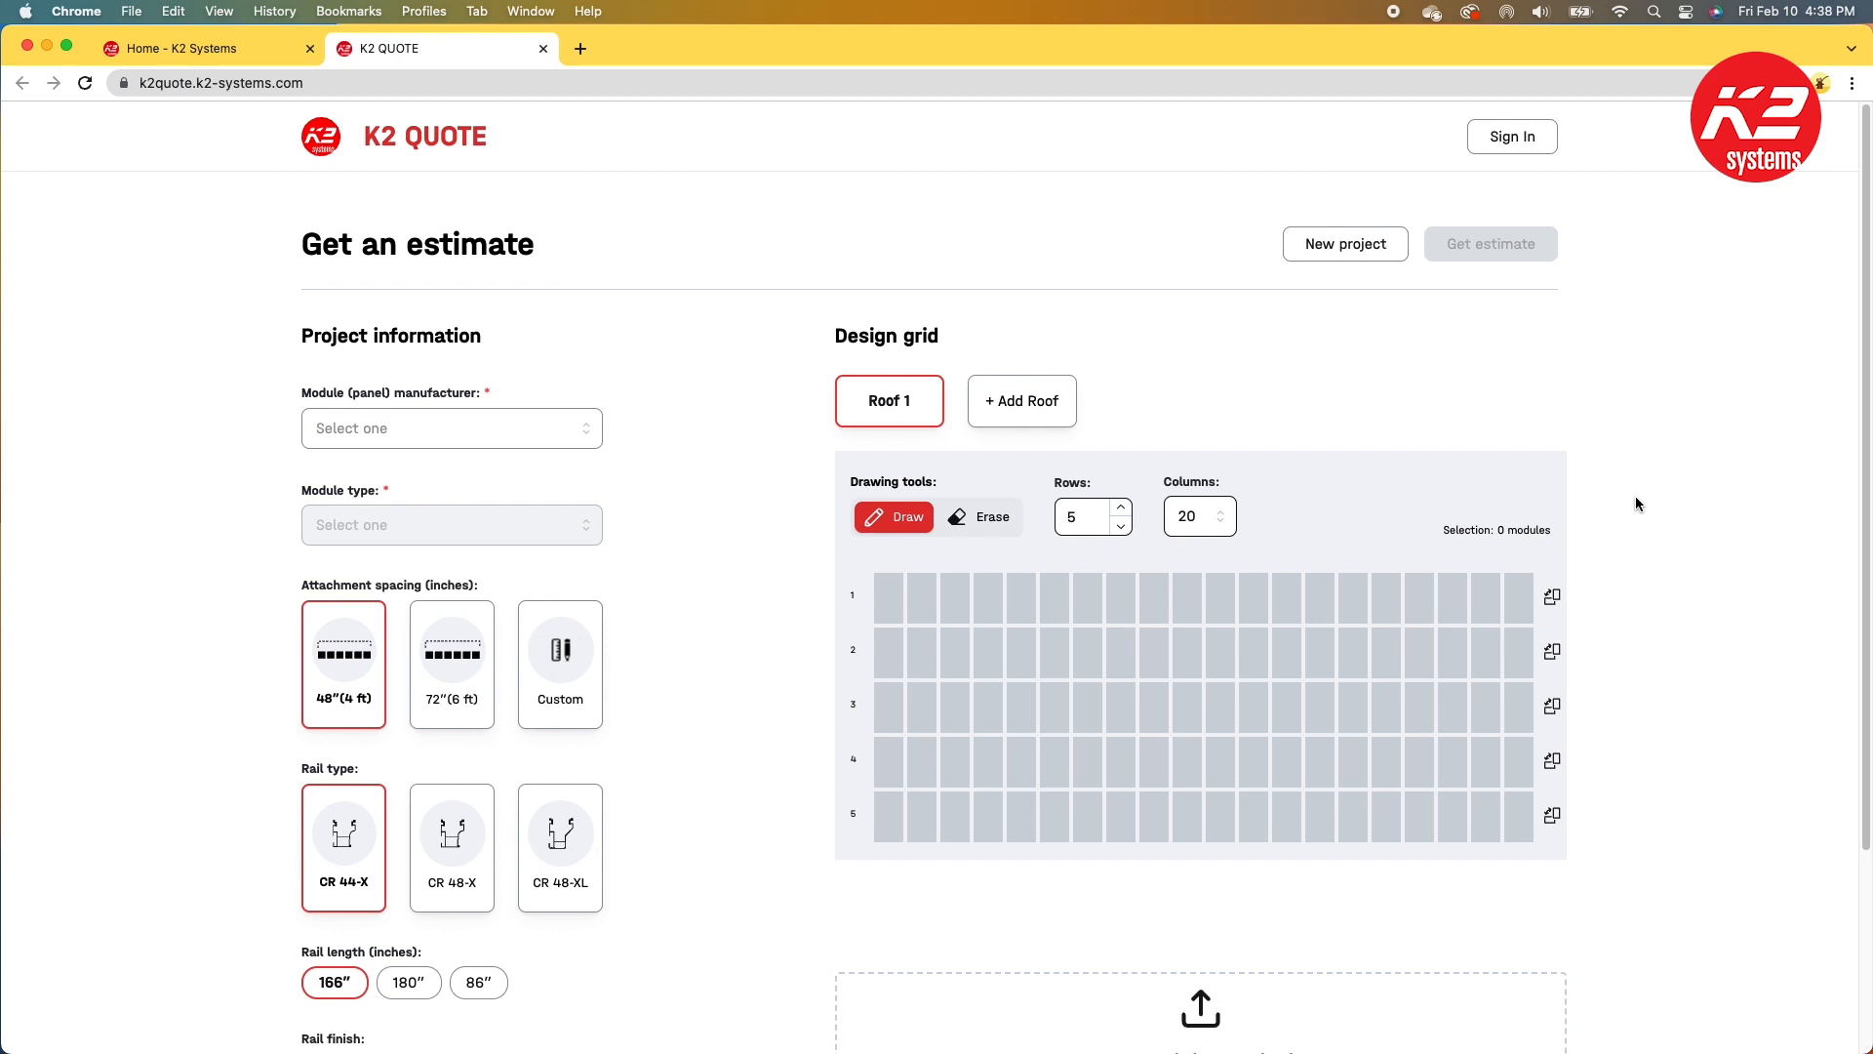
Step: Select Silfab Solar Inc. as the module (panel) manufacturer
left_click(448, 428)
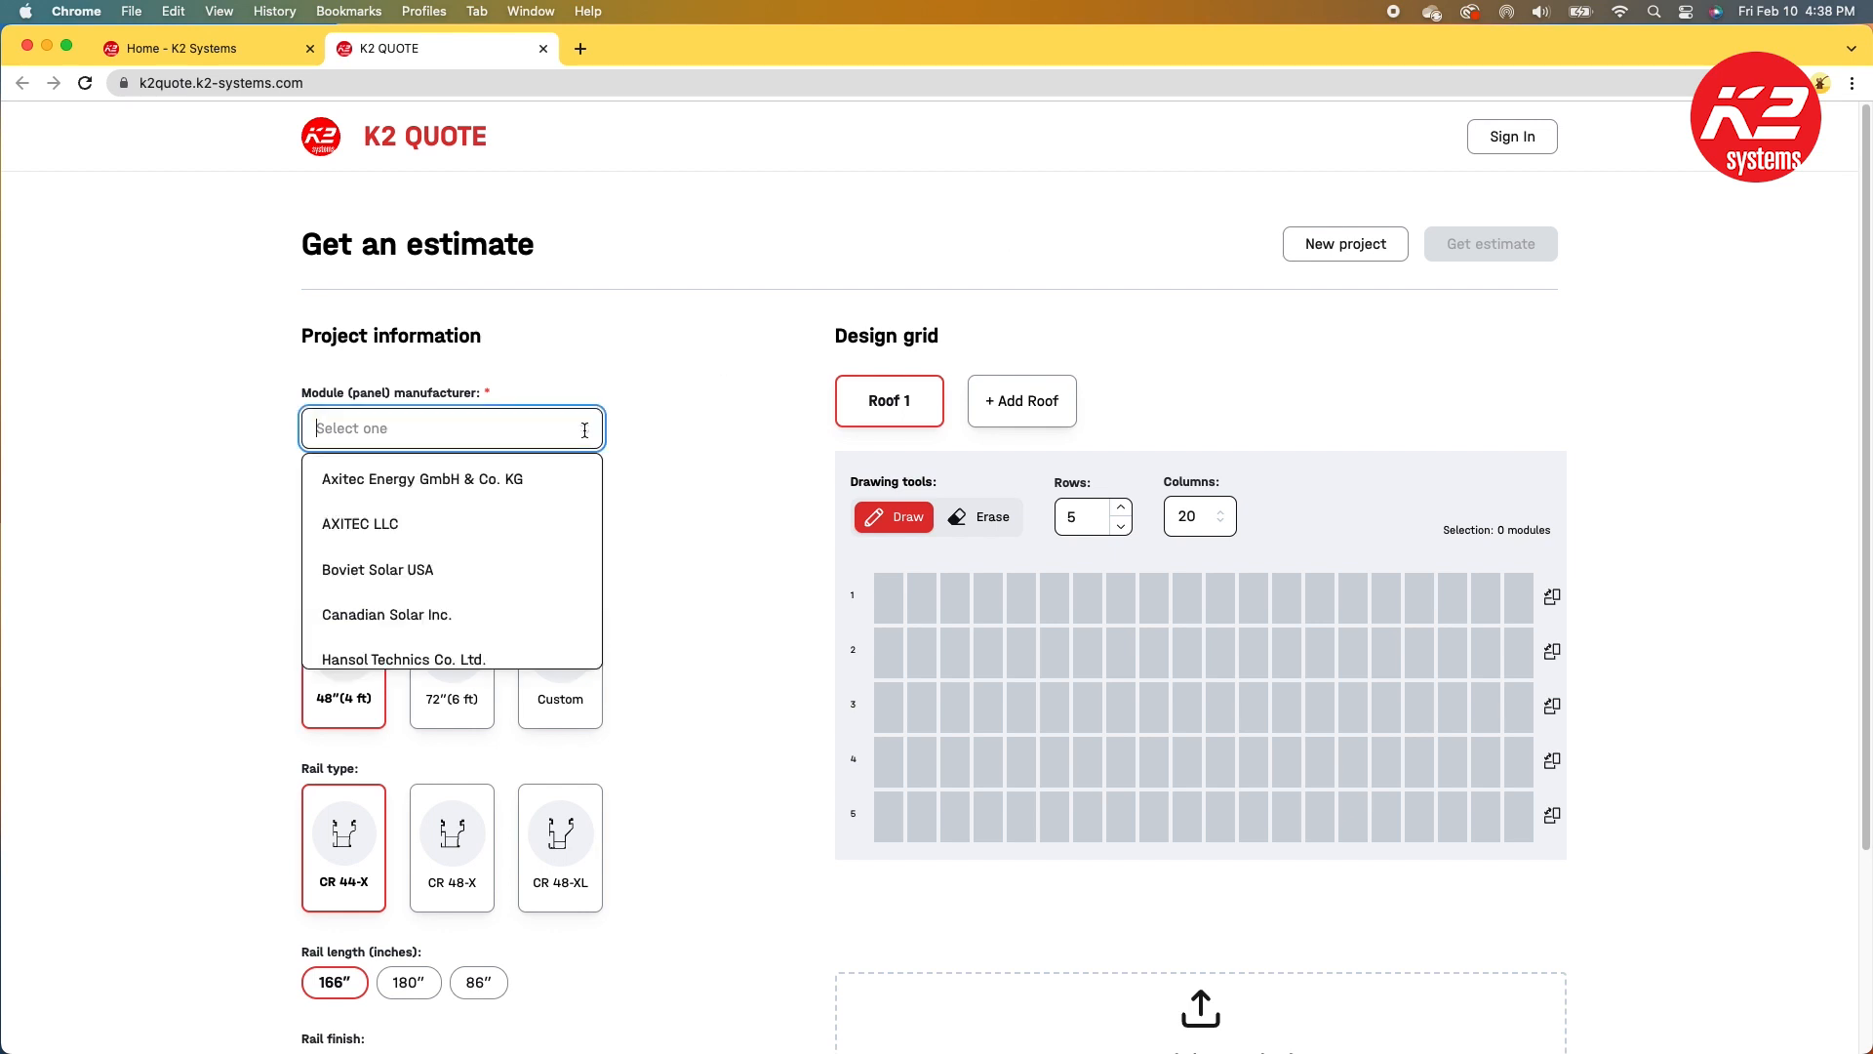
scroll(538, 545, "down", 5)
scroll(538, 544, "down", 8)
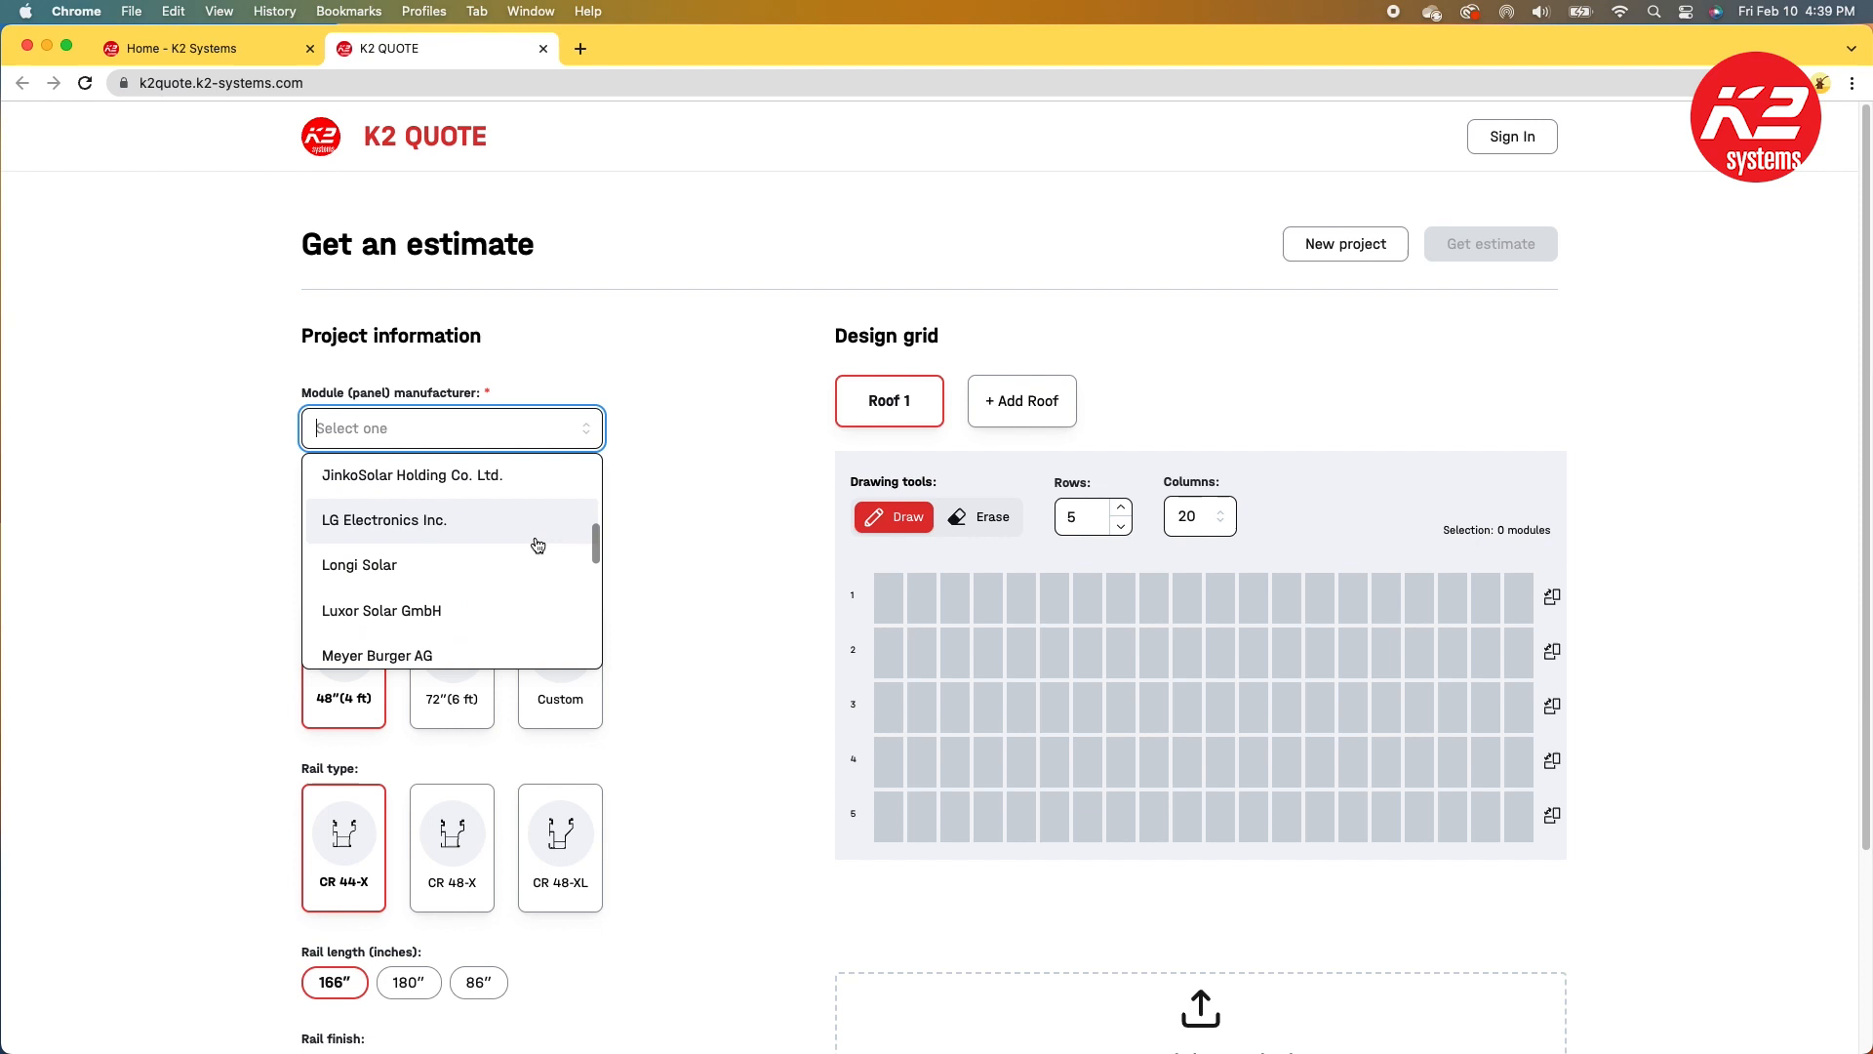
left_click(531, 544)
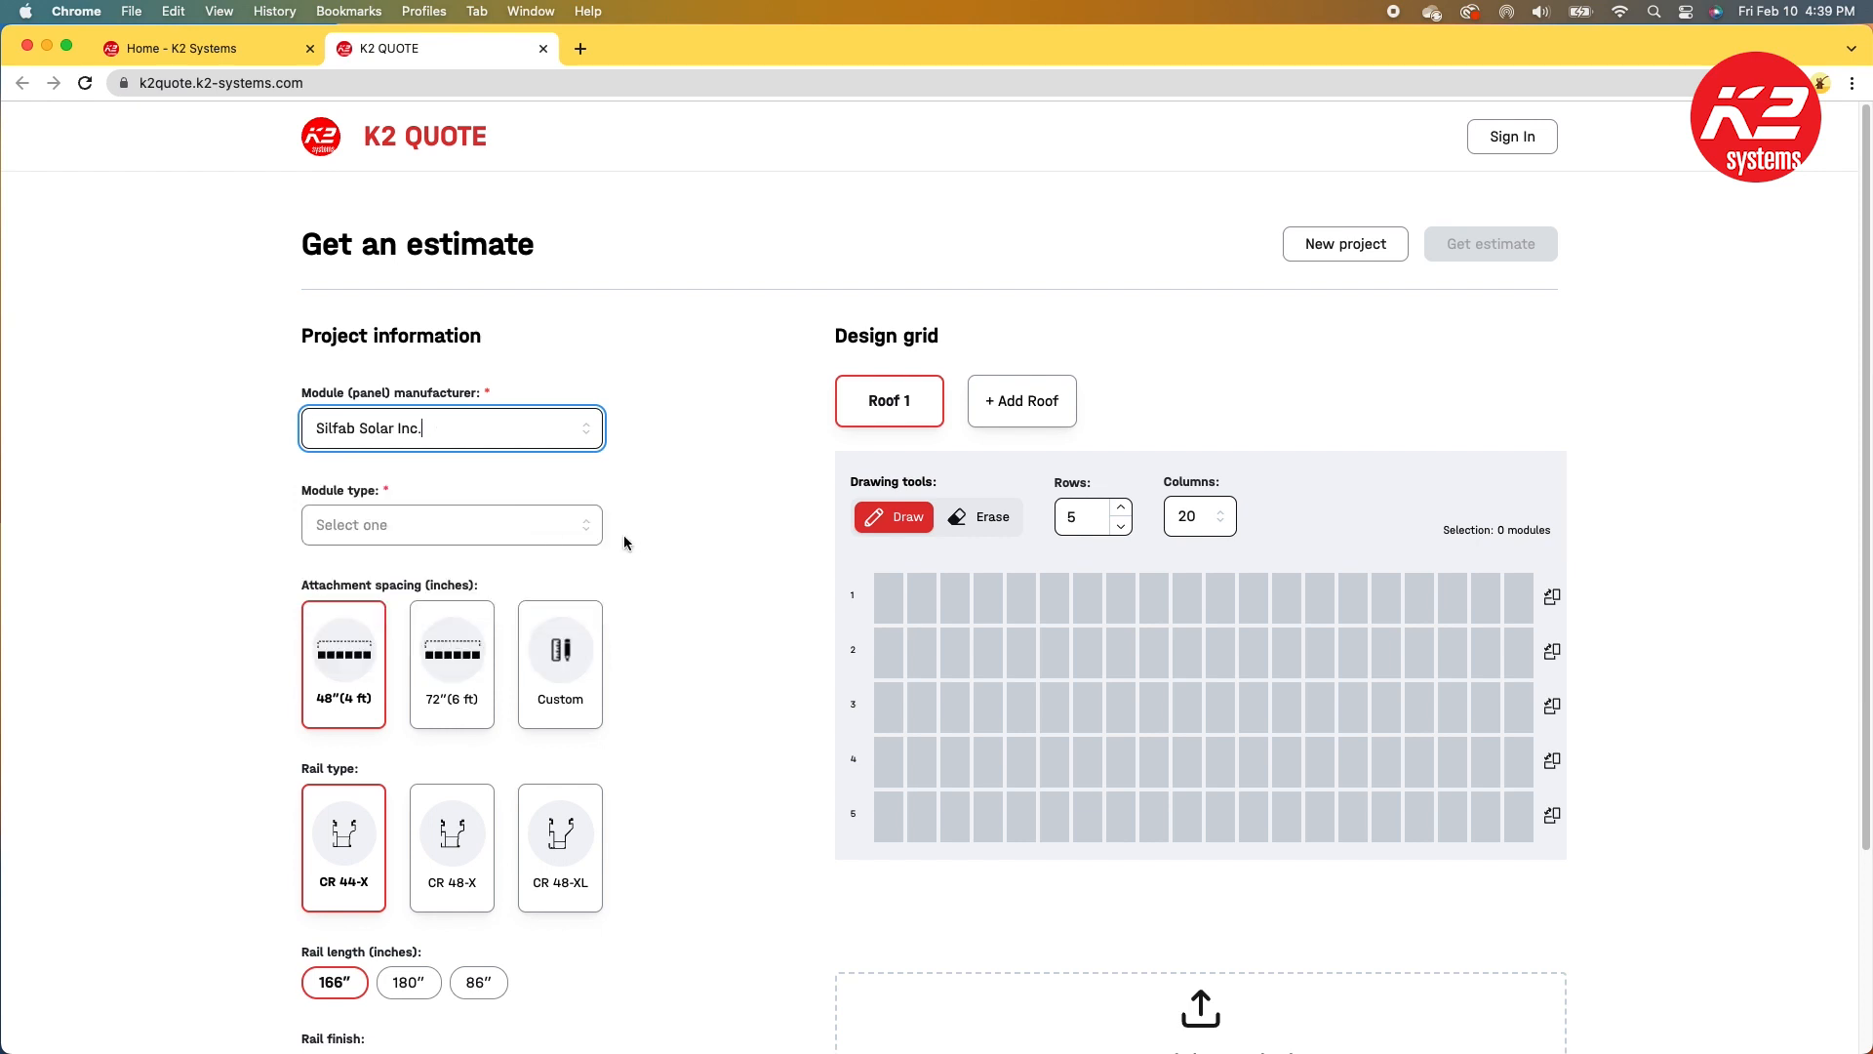
Step: Select SIL-330 NL as the module type
left_click(585, 525)
scroll(539, 631, "down", 2)
left_click(525, 676)
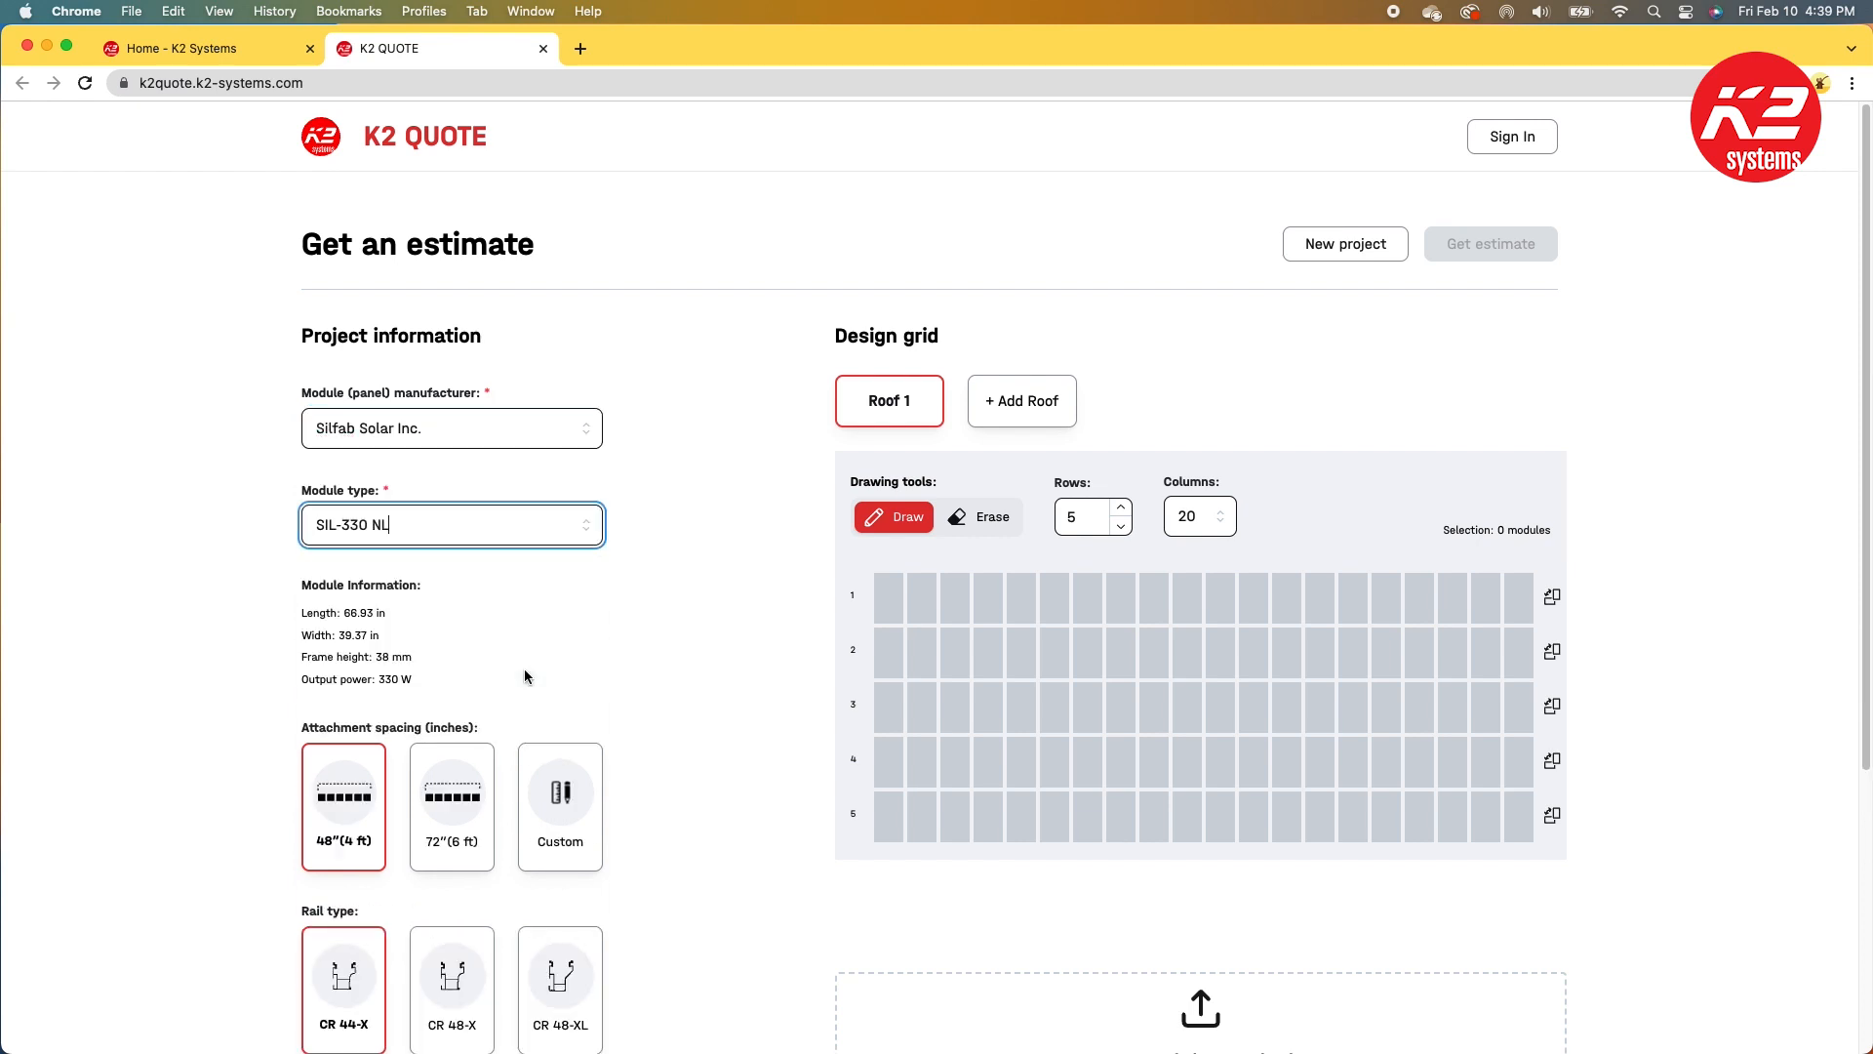
Step: Switch the module manufacturer to Custom
left_click(574, 429)
scroll(419, 624, "down", 3)
left_click(417, 644)
Step: Enter the custom module dimensions: length 70 in, width 40 in and height 40 mm
left_click(341, 621)
left_click_drag(349, 620, 298, 625)
type("70")
key("Tab")
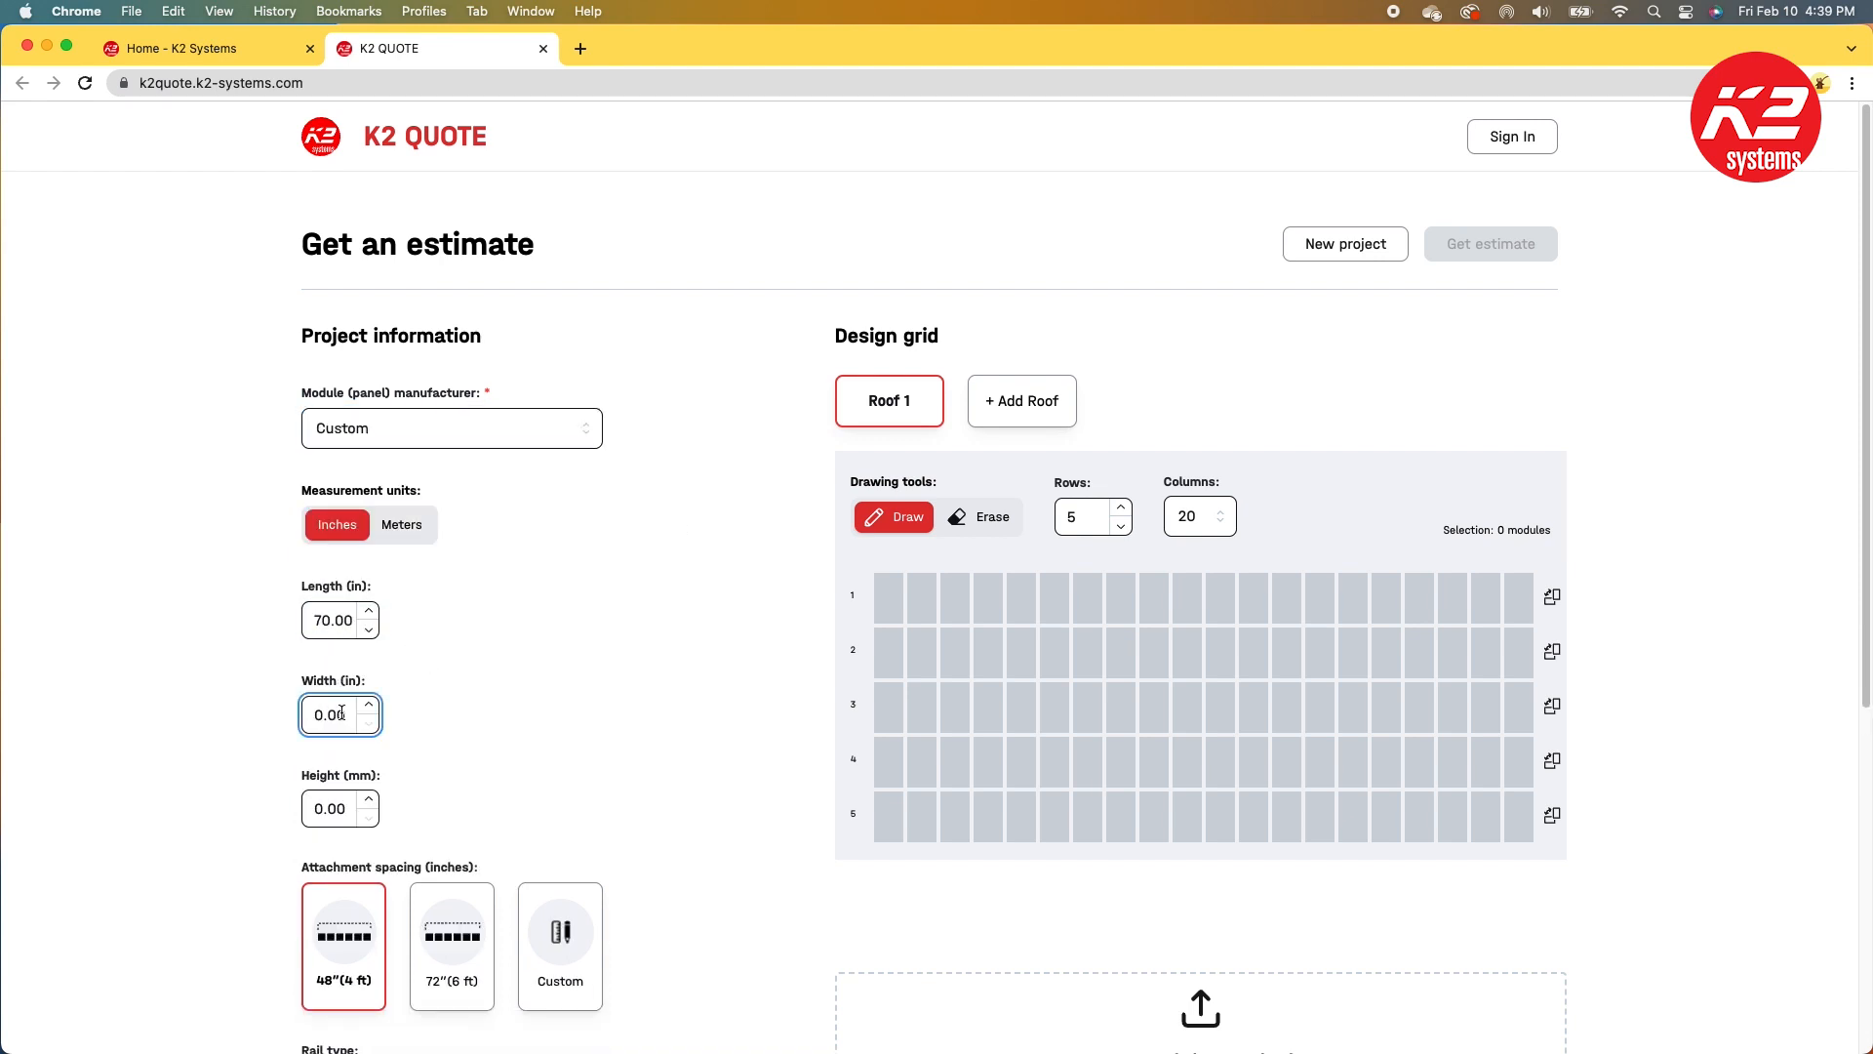
type("40")
left_click_drag(325, 806, 313, 803)
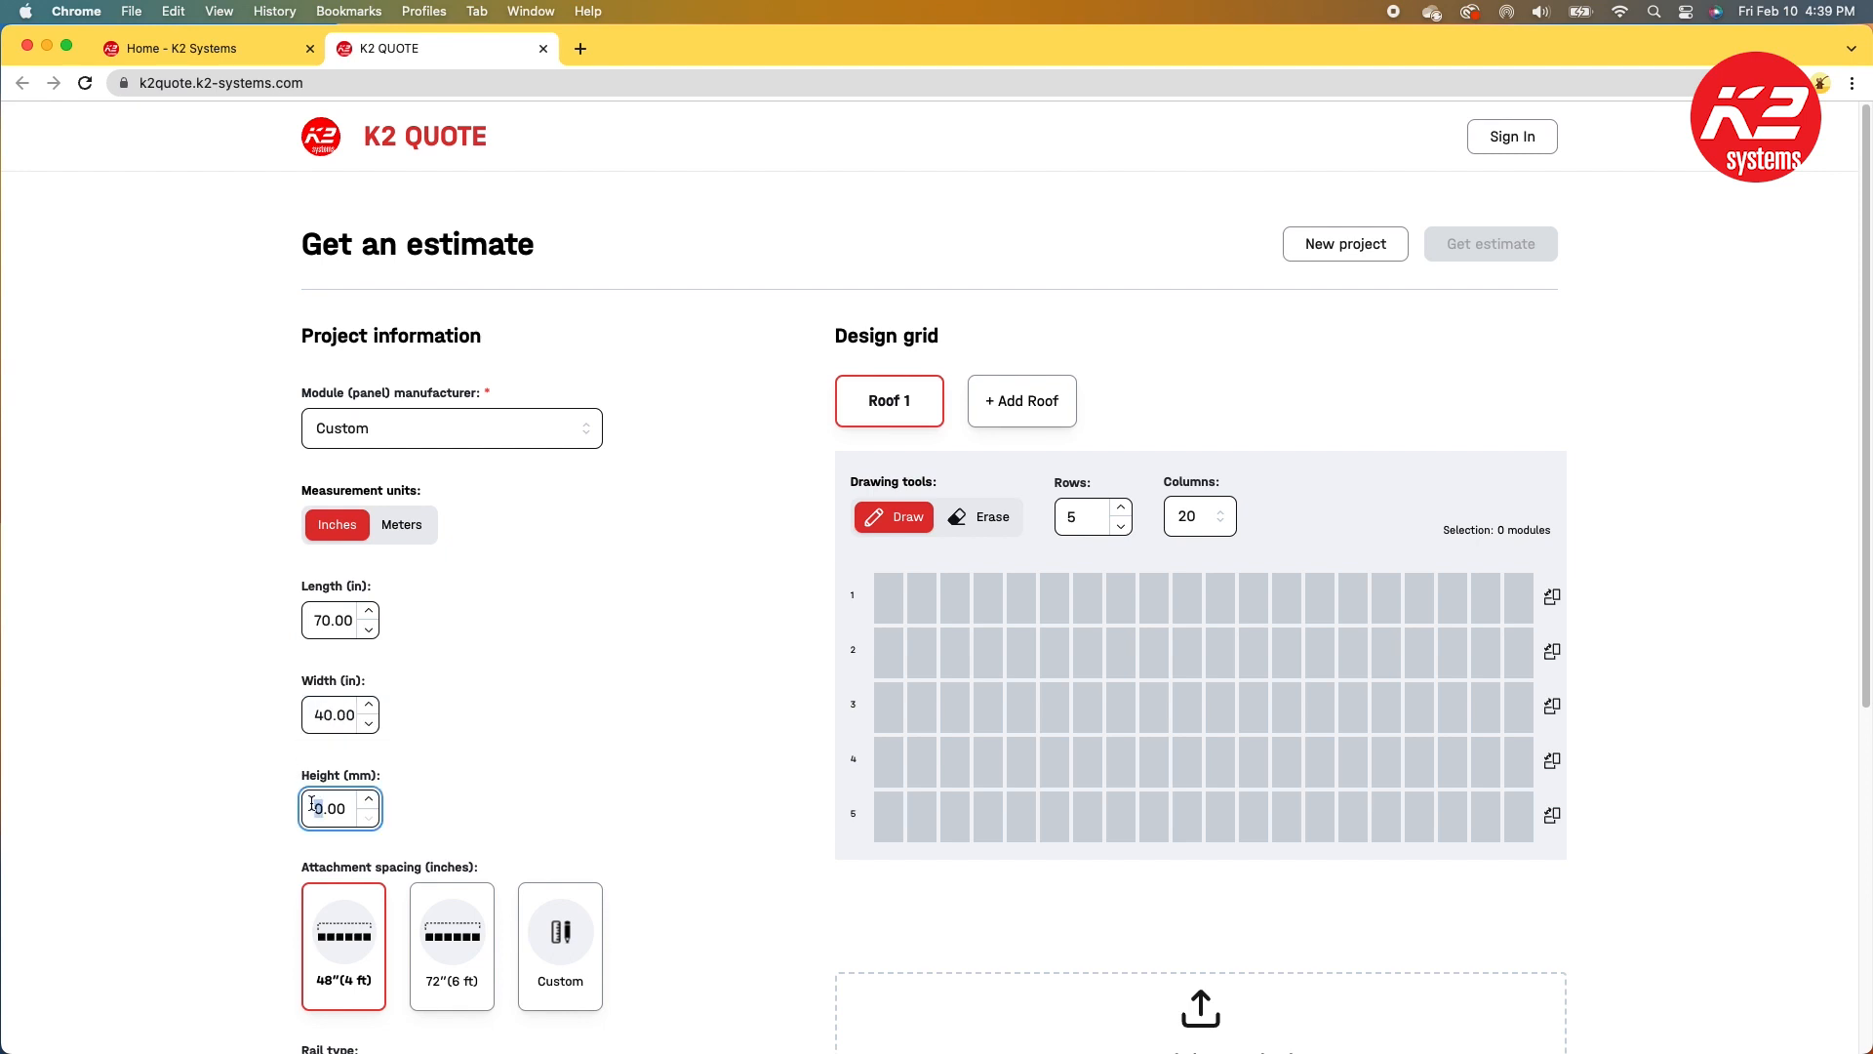
type("40")
Step: Try the 72-inch and Custom attachment spacing options before reselecting the 48-inch spacing
scroll(586, 751, "down", 5)
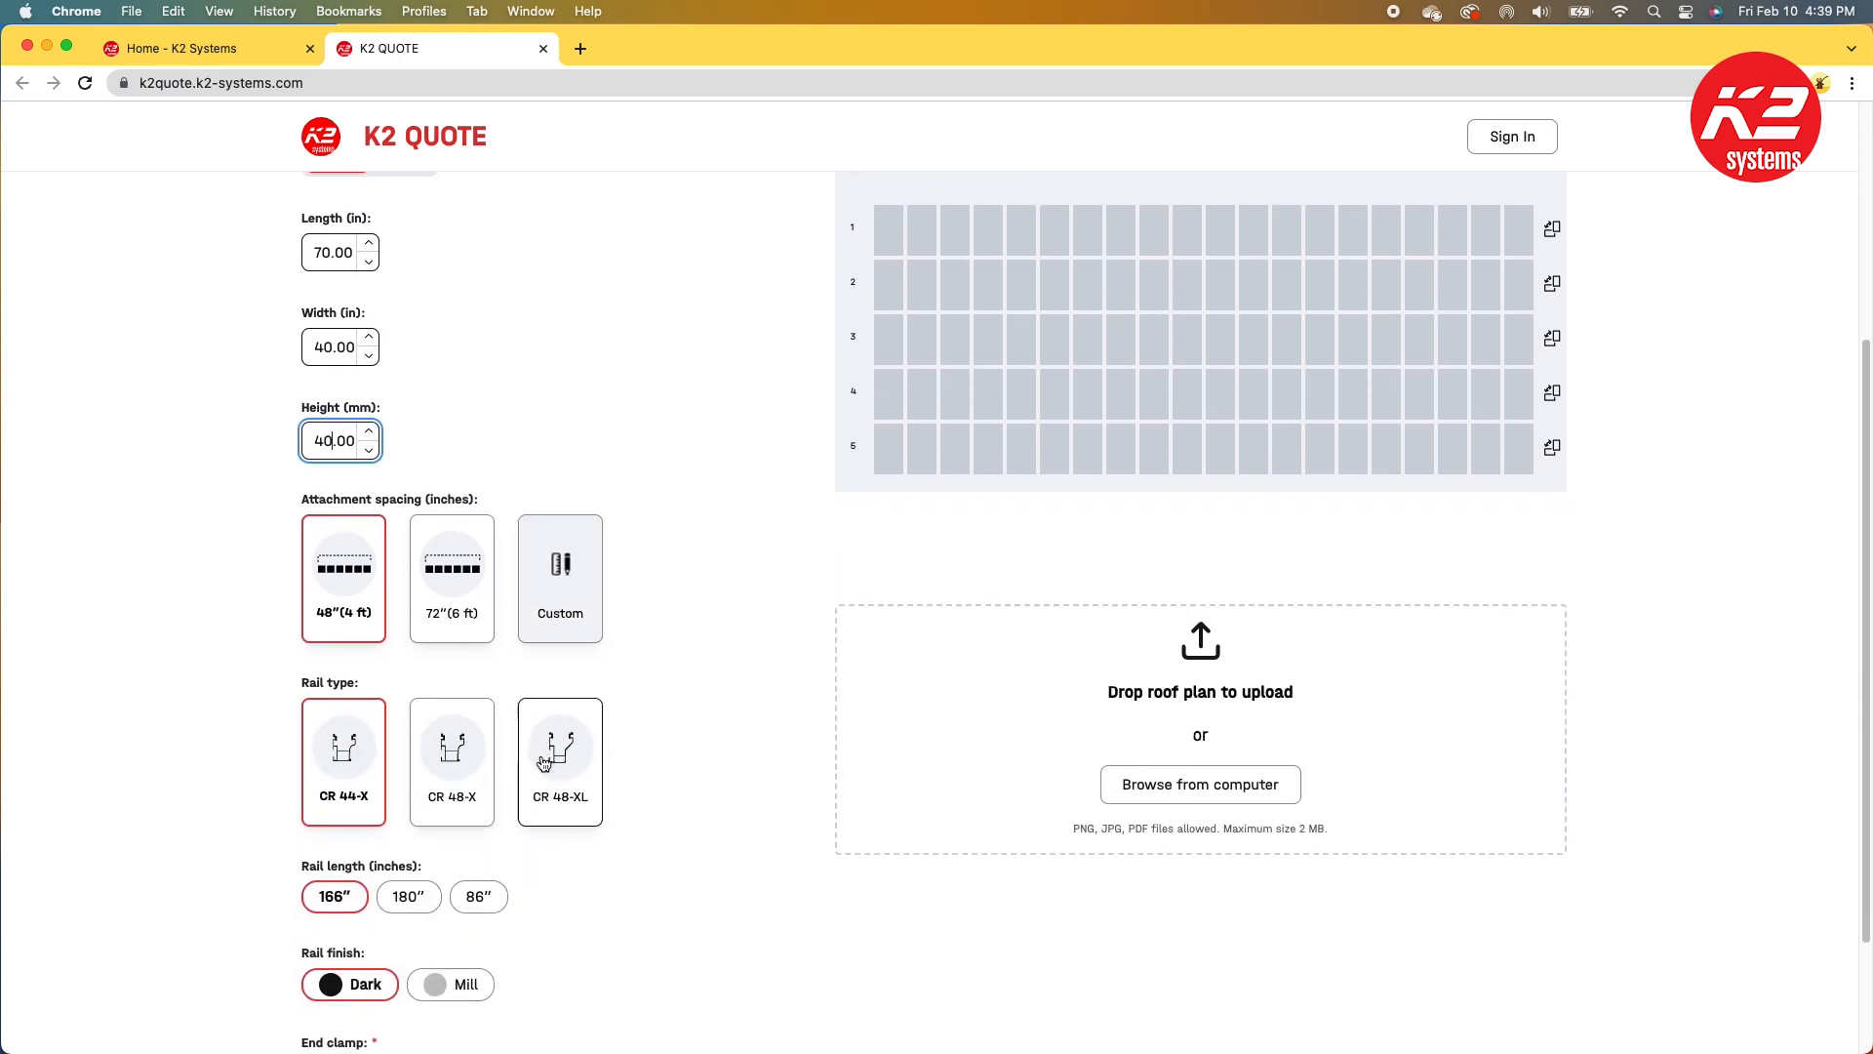
scroll(629, 749, "down", 2)
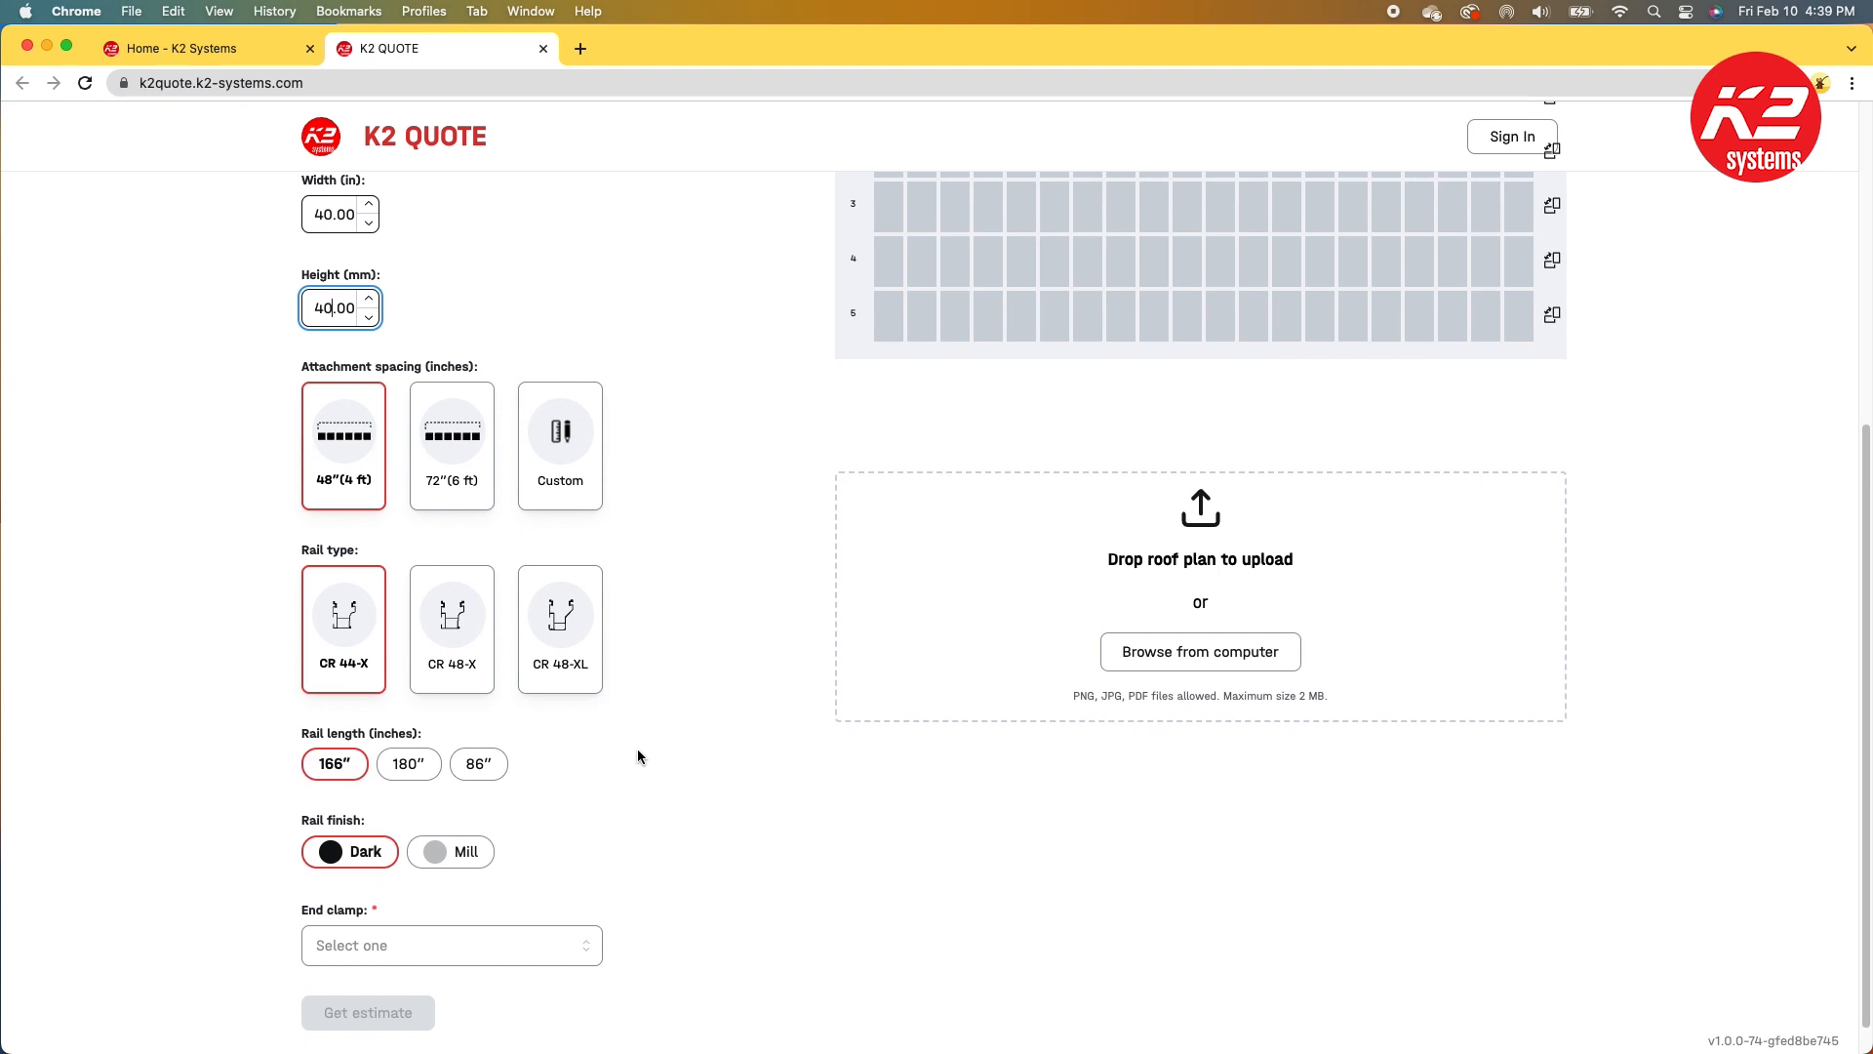
left_click(361, 468)
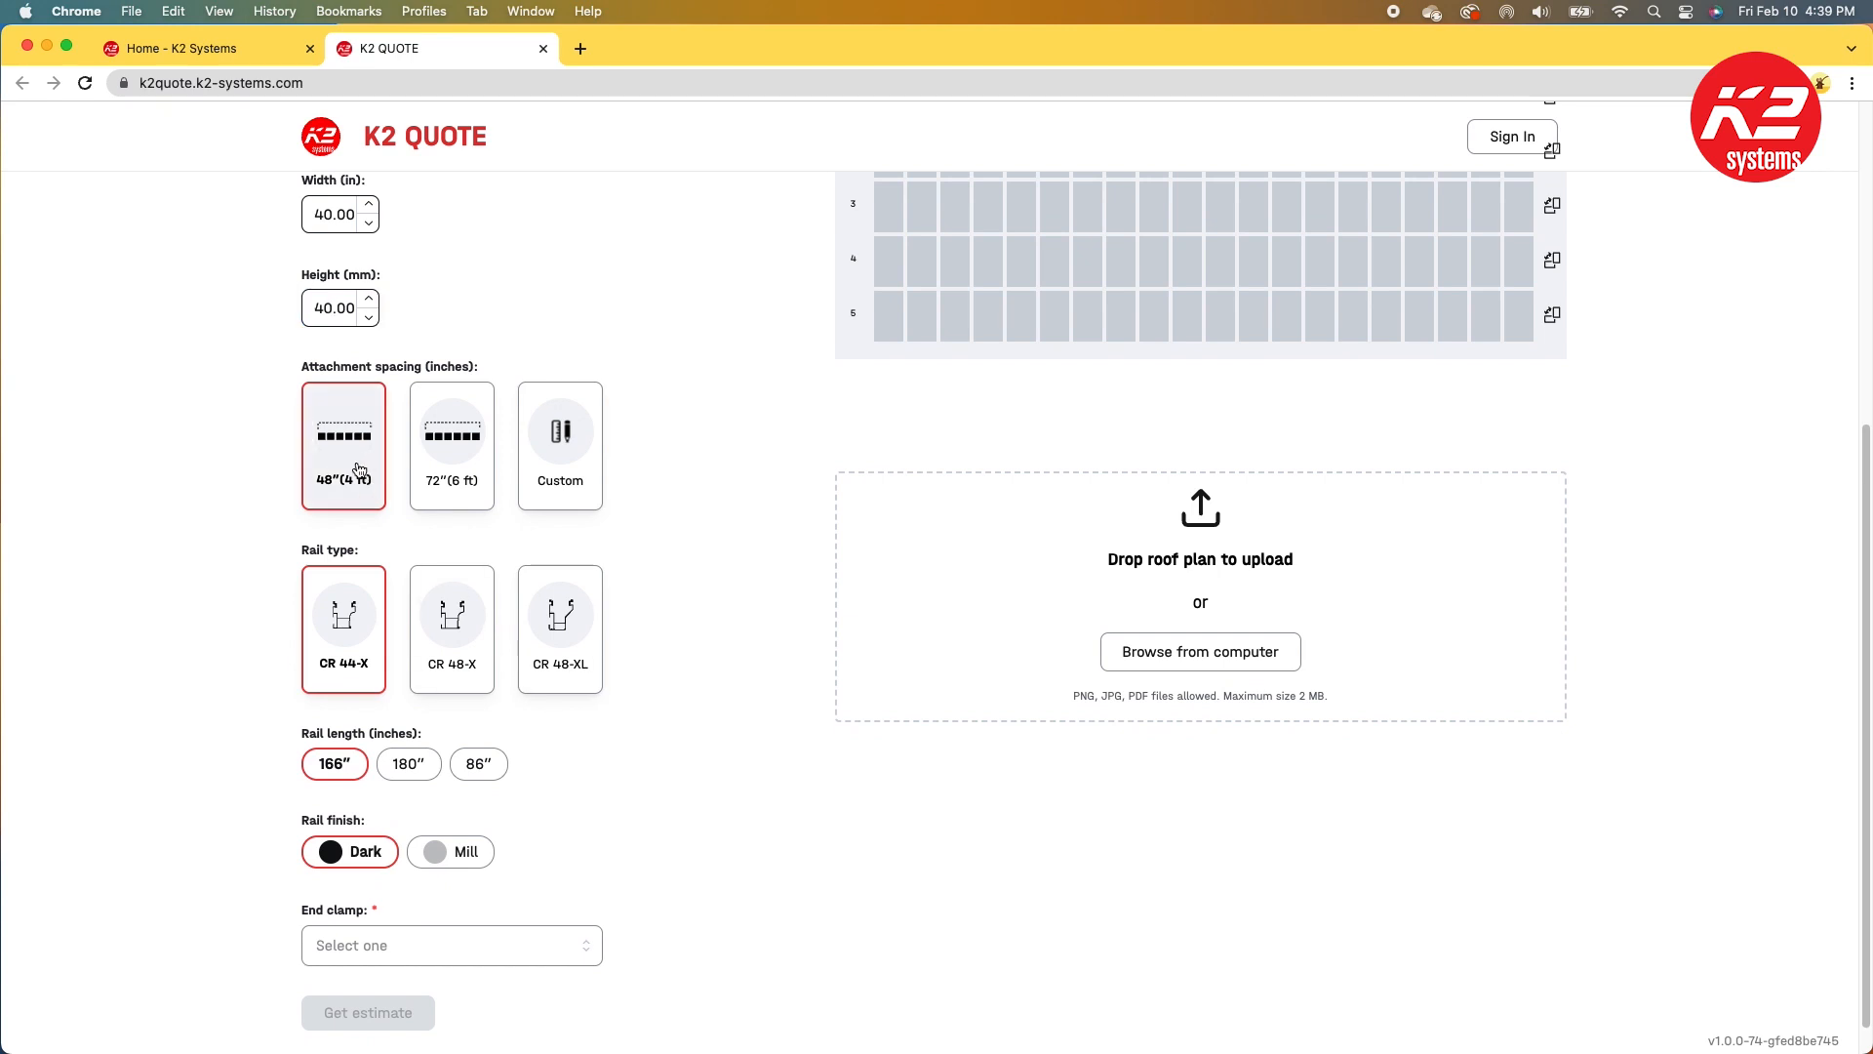
left_click(451, 459)
left_click(551, 458)
left_click(367, 578)
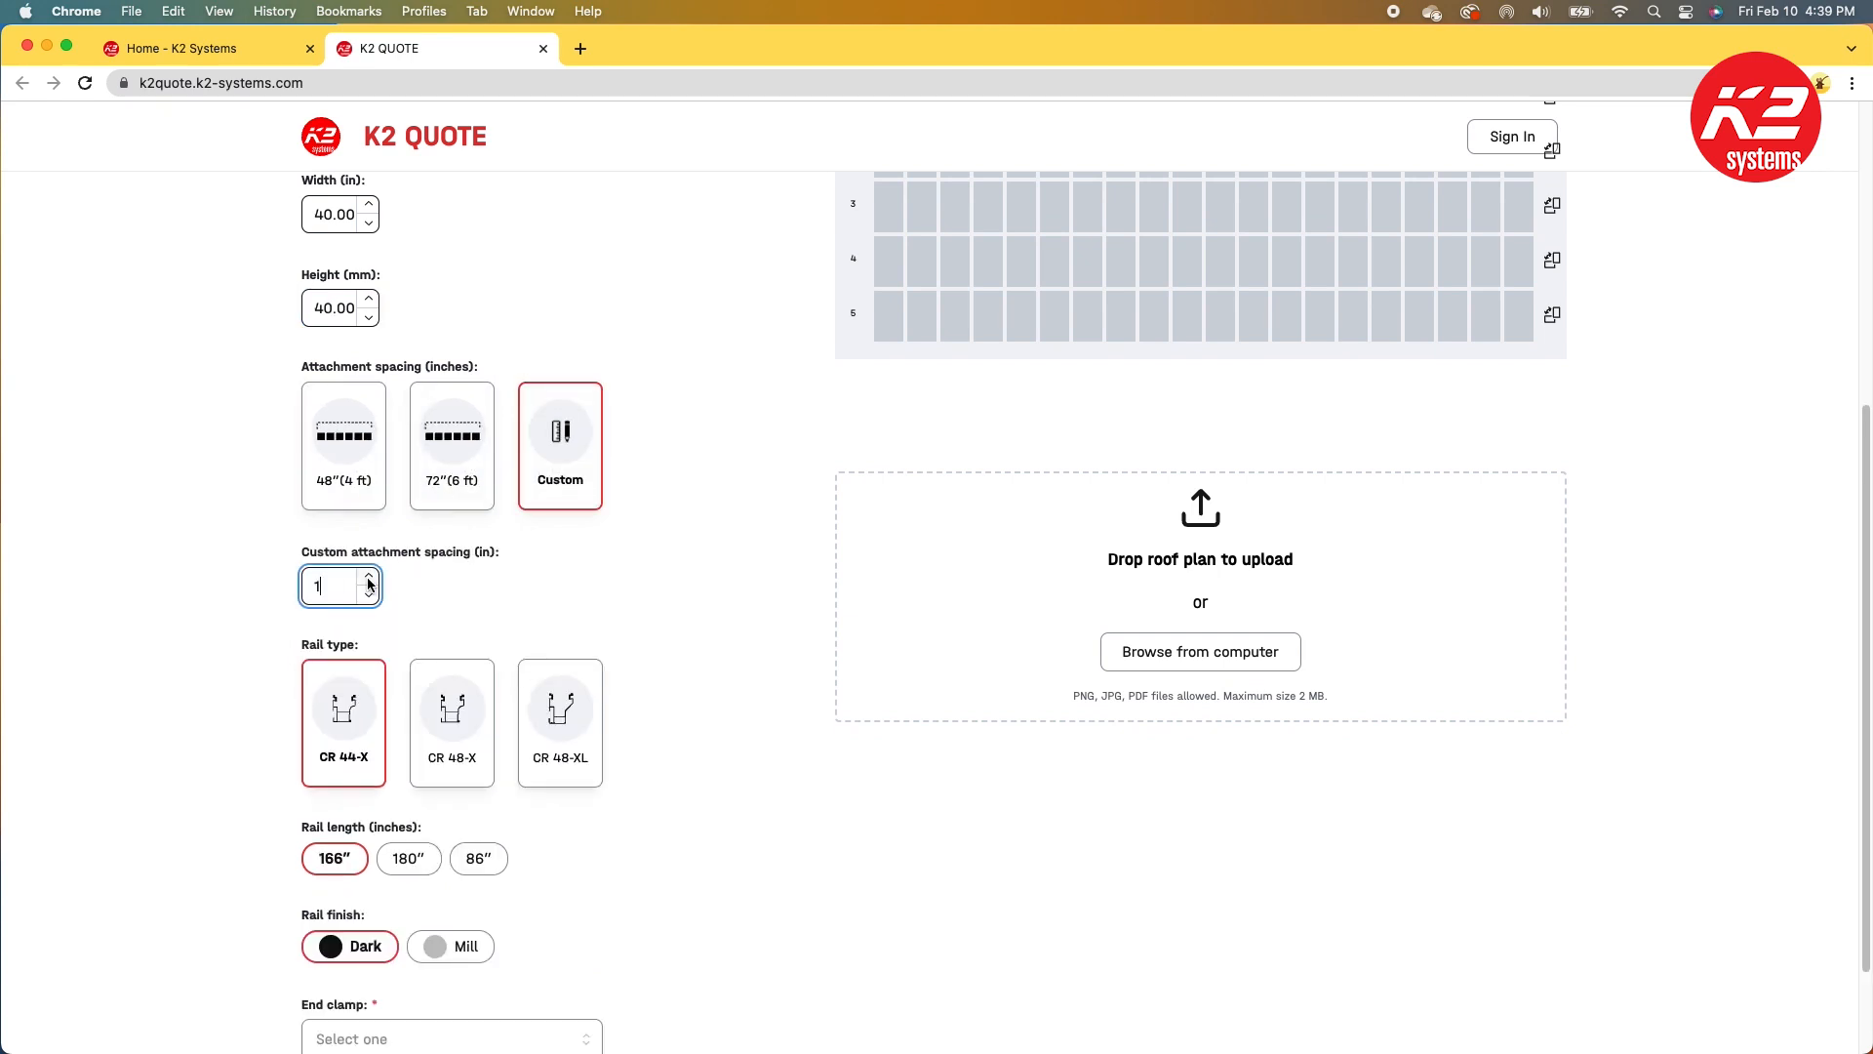
left_click(344, 458)
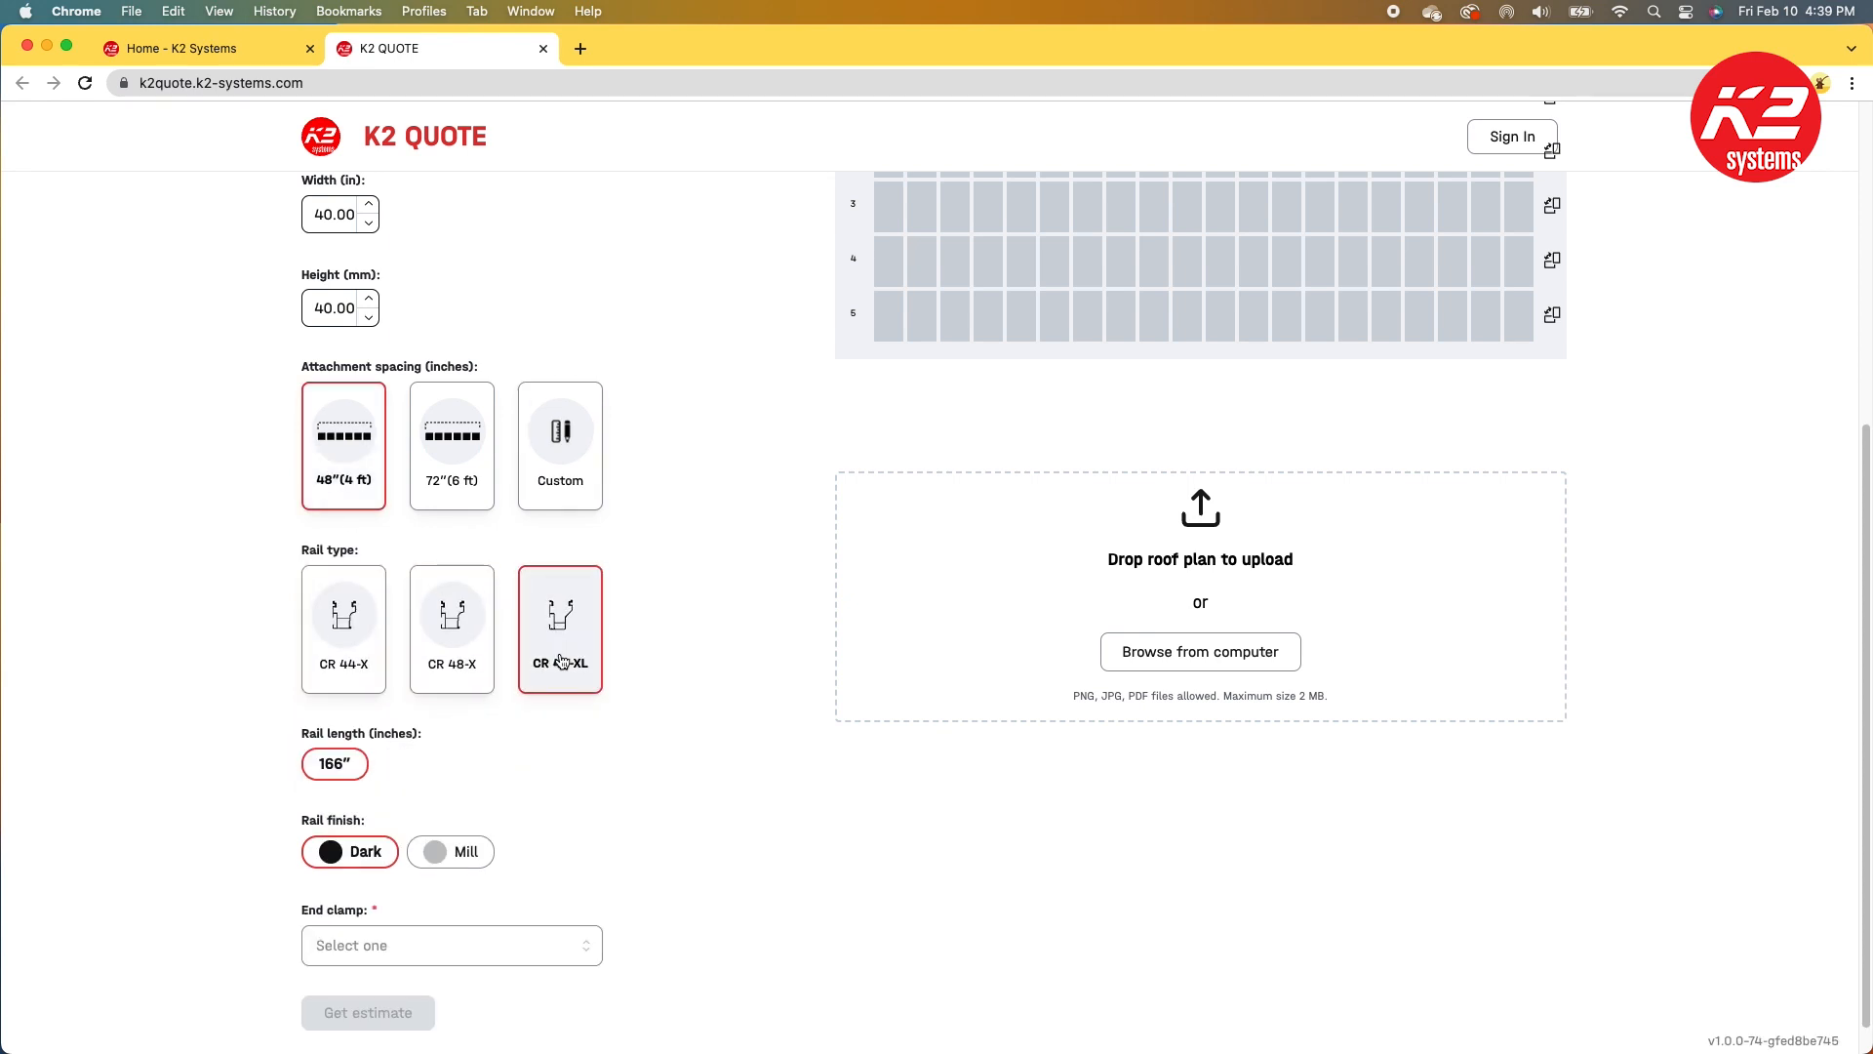
Step: Try the Mill rail finish and switch back to Dark
scroll(576, 795, "down", 1)
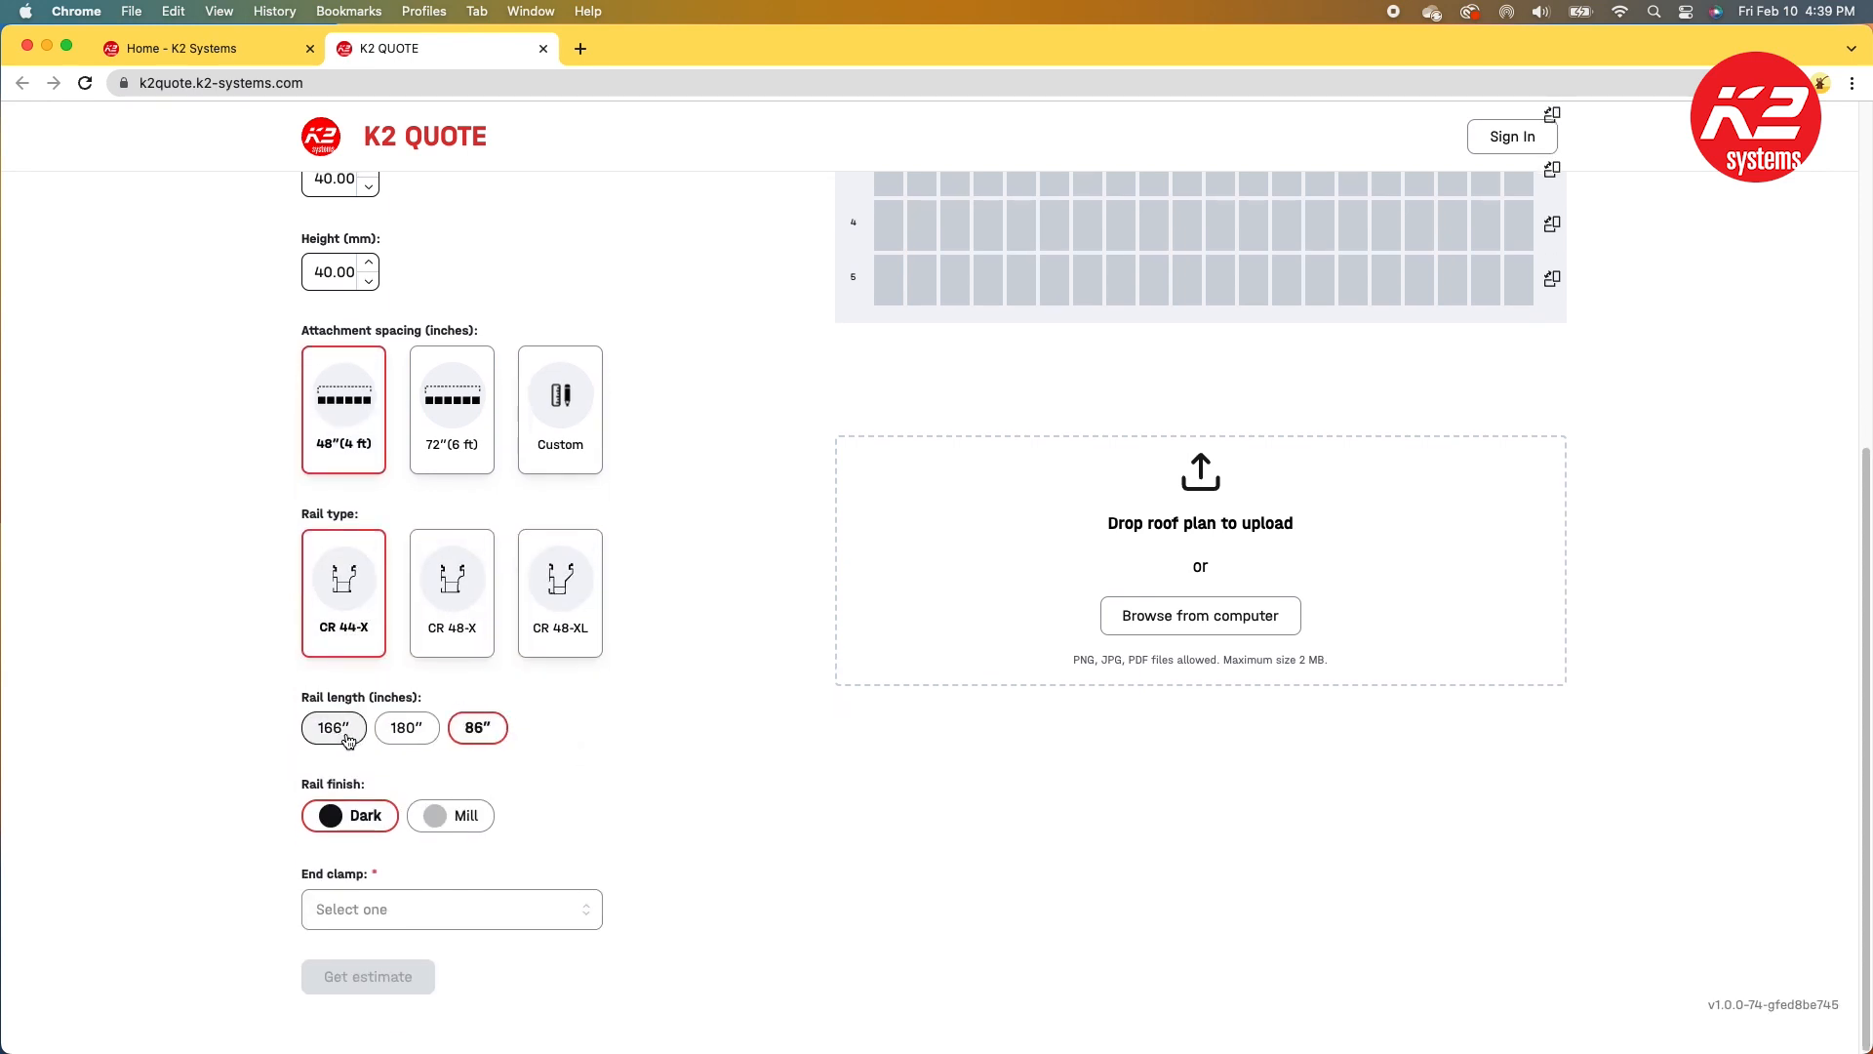
left_click(453, 821)
left_click(366, 818)
Step: Choose an end clamp from the End clamp list
left_click(546, 915)
left_click(548, 930)
key("y")
Step: Draw a block of modules three rows by ten columns on Roof 1's design grid
scroll(576, 862, "up", 5)
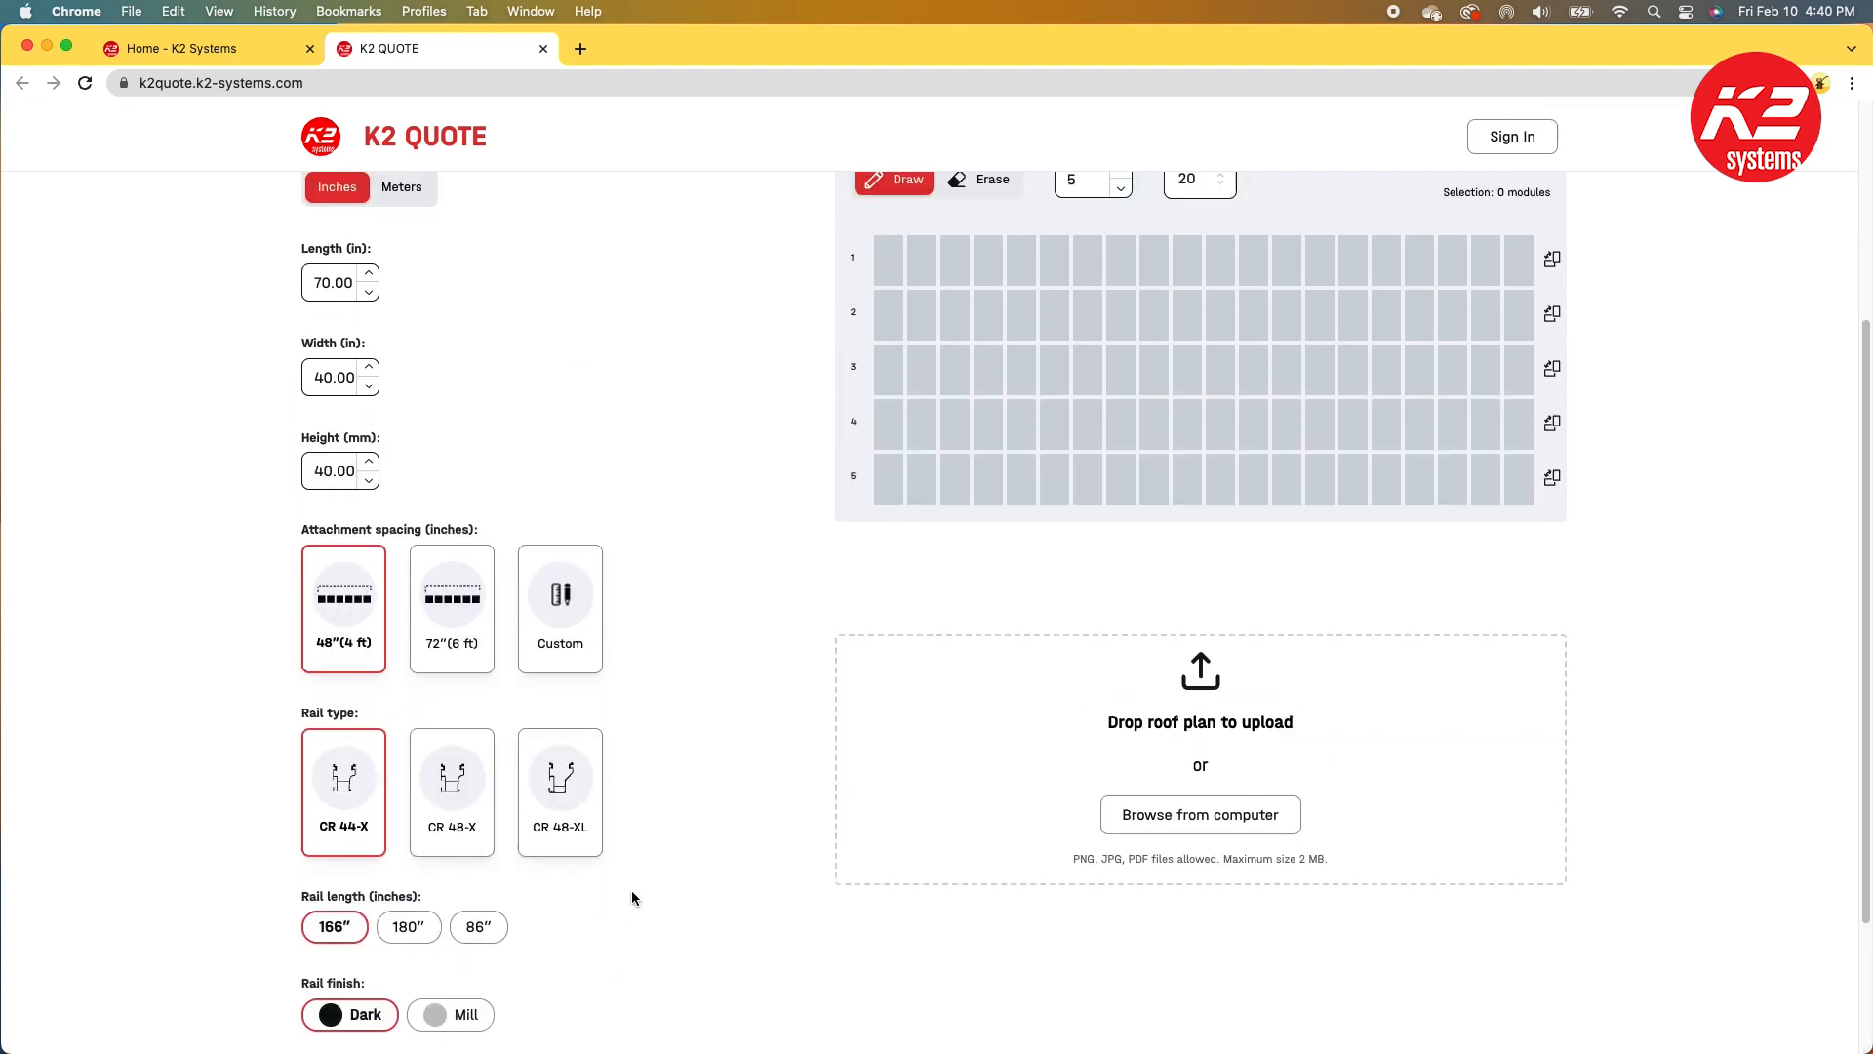
scroll(632, 898, "up", 2)
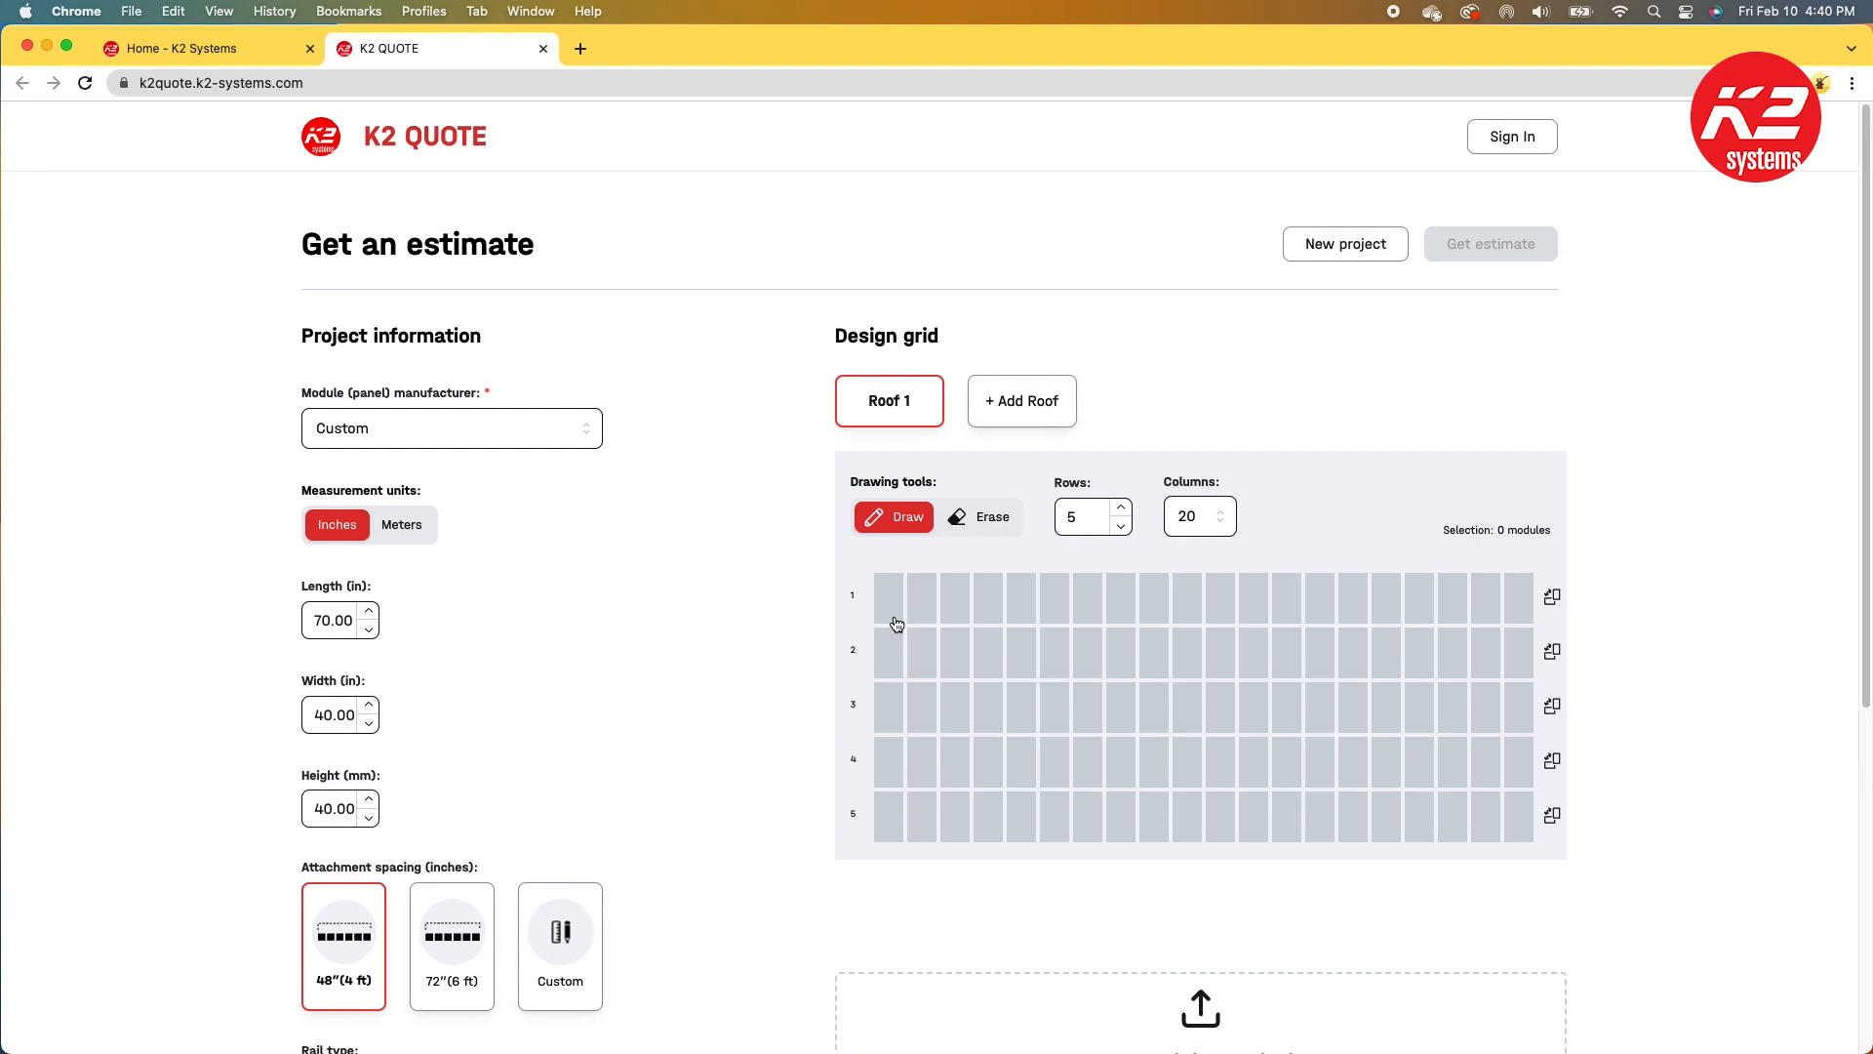
left_click_drag(893, 618, 1202, 719)
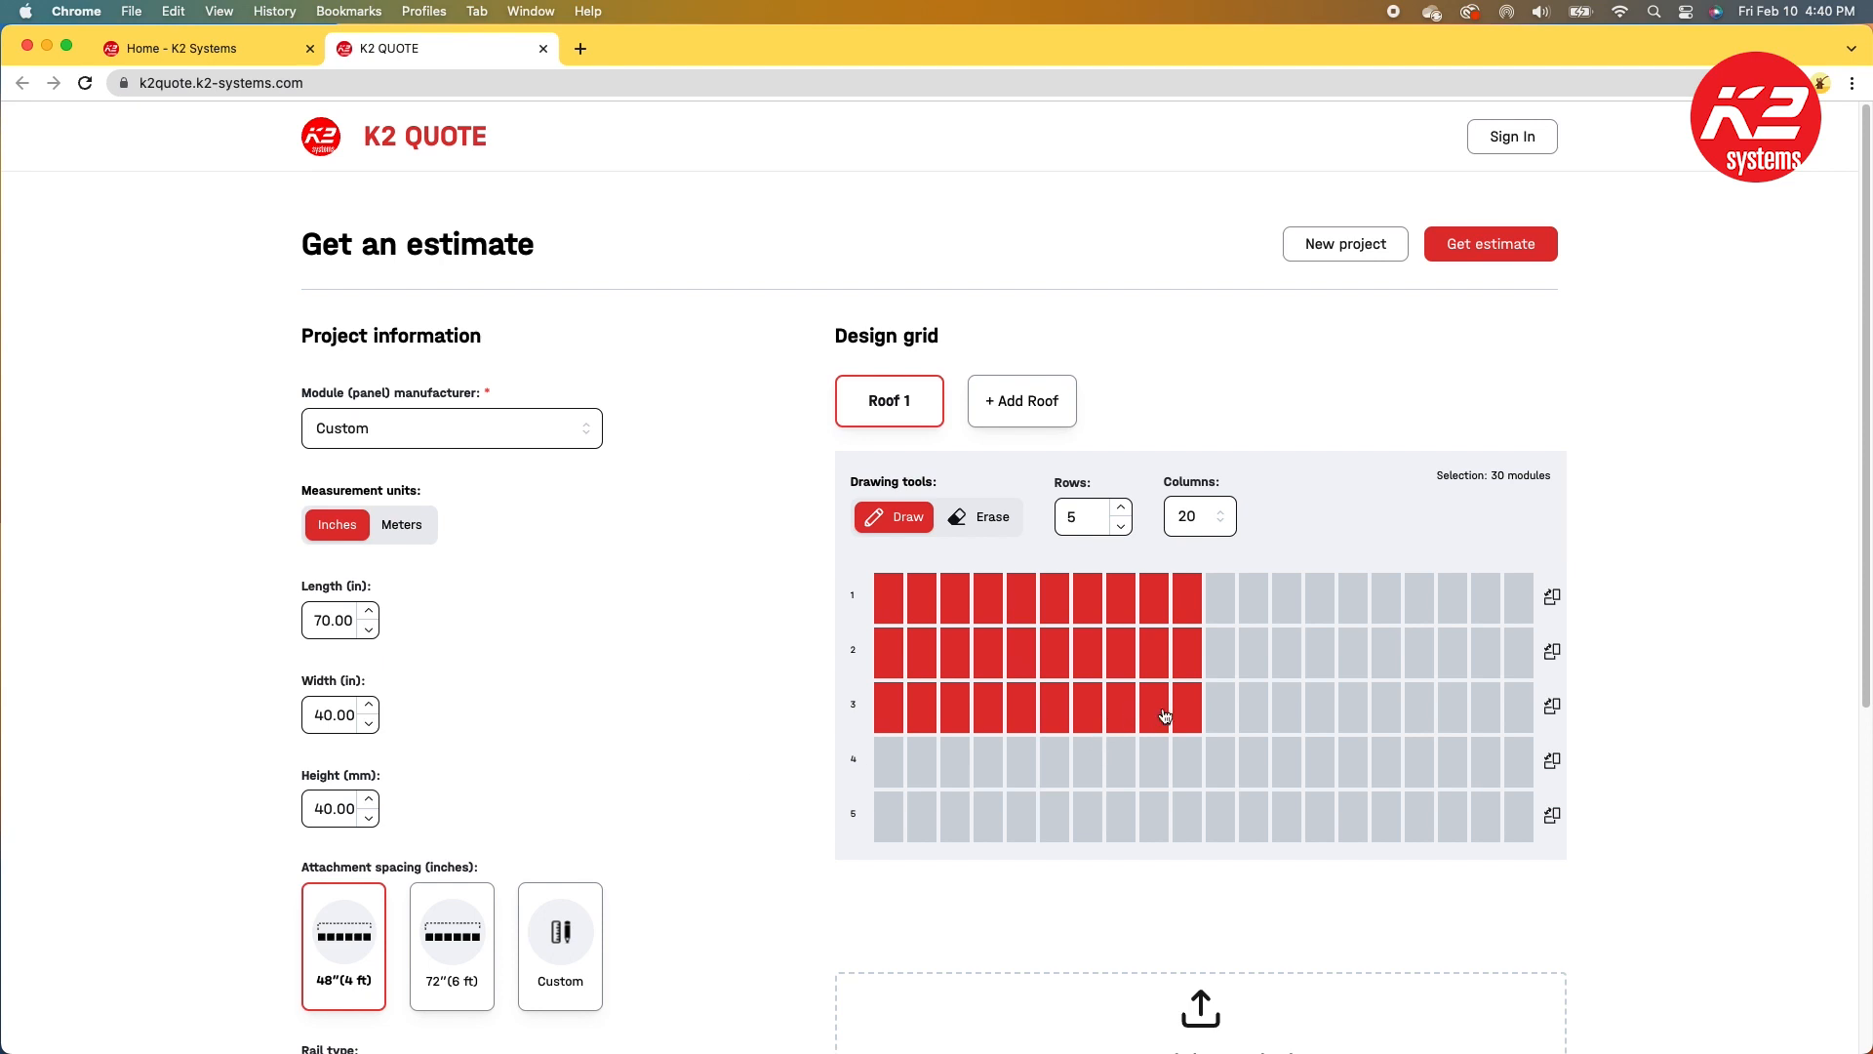
Step: Erase the ninth and tenth module columns from Roof 1's layout
left_click(1159, 717)
left_click(981, 521)
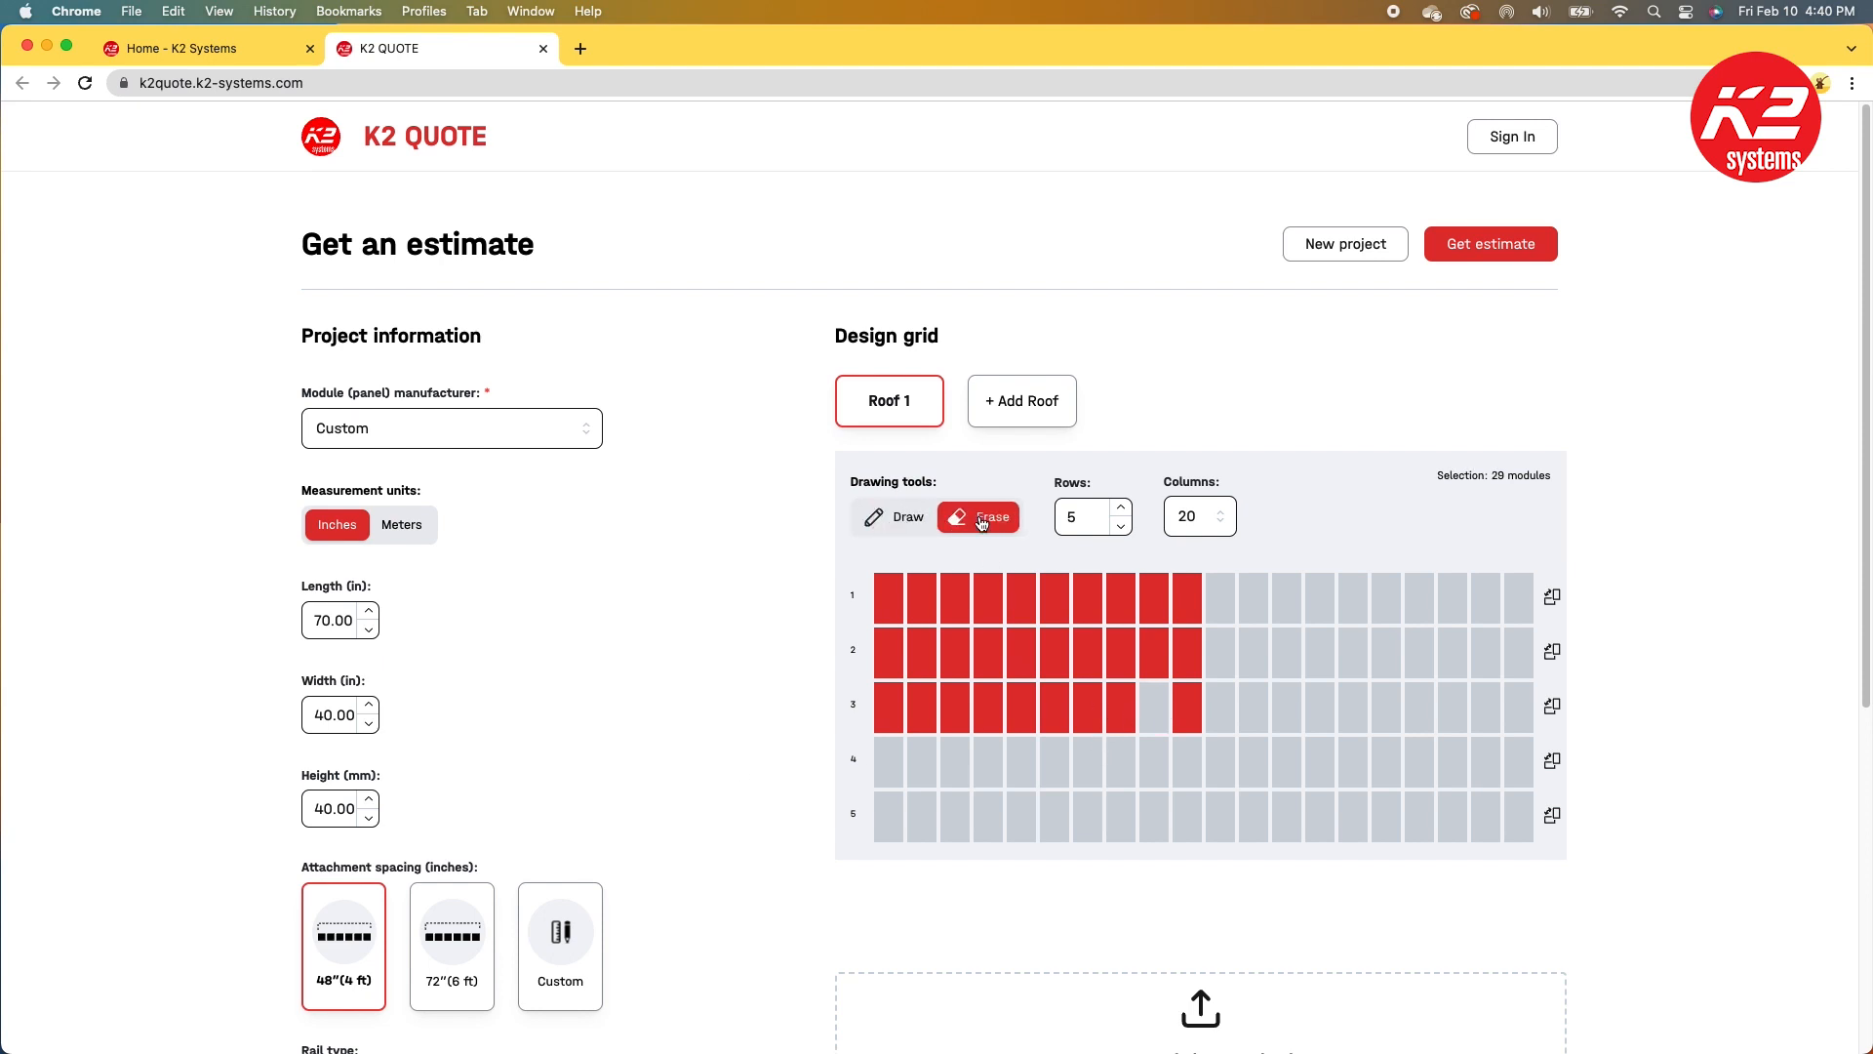
left_click_drag(1183, 712, 1153, 612)
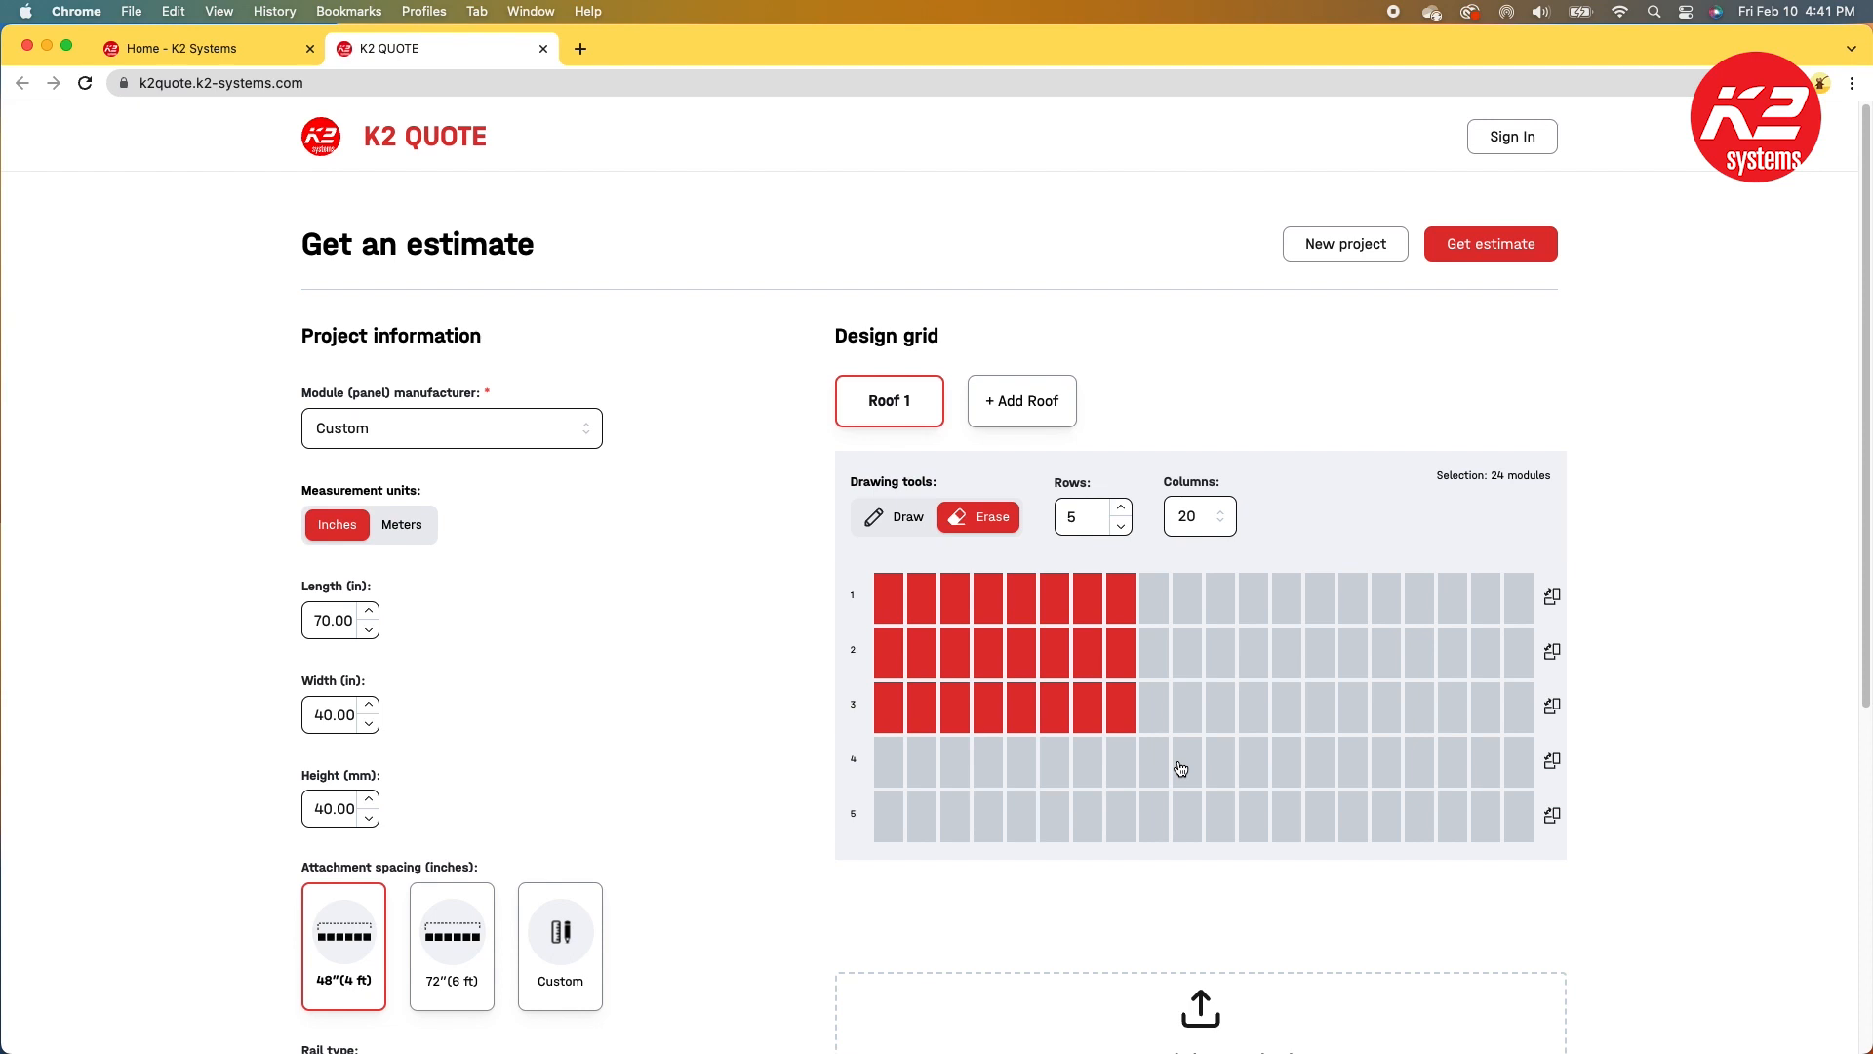
Step: Add a second roof and draw a block of modules four rows by eleven columns on it
left_click(1020, 400)
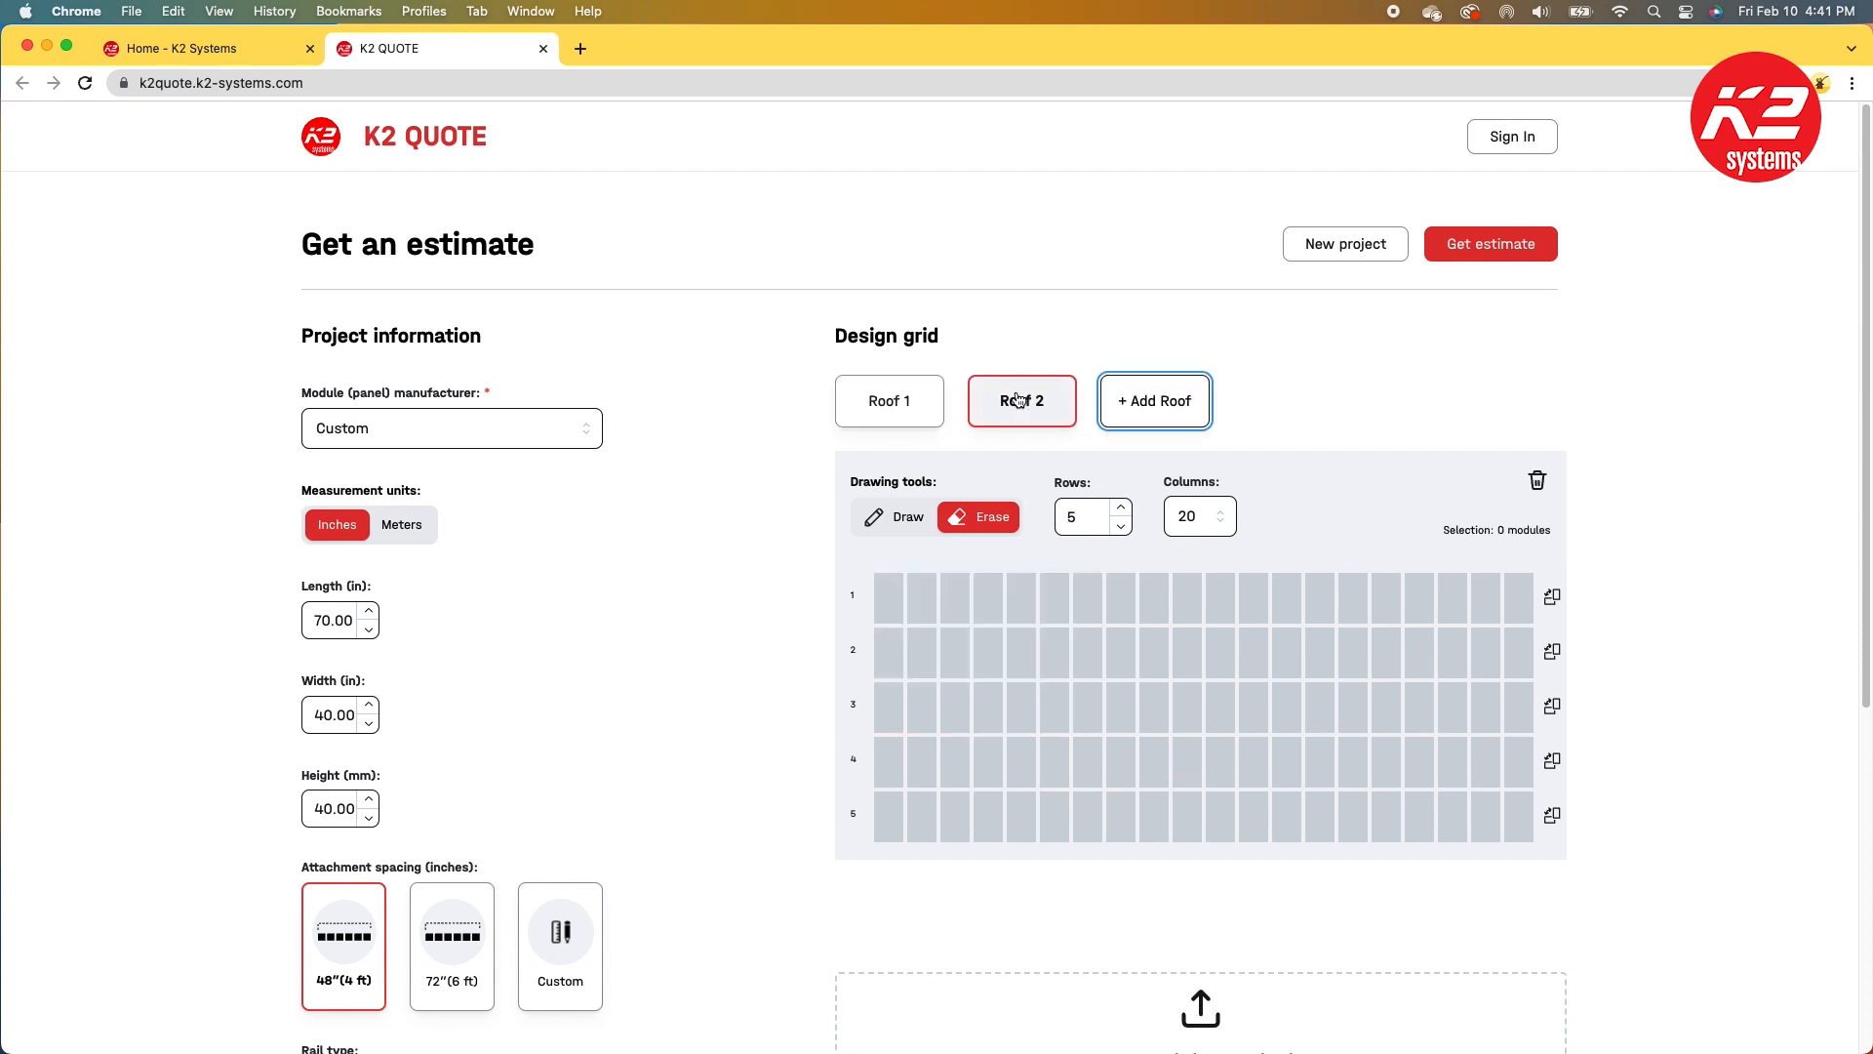
left_click(902, 518)
left_click_drag(887, 602, 1218, 761)
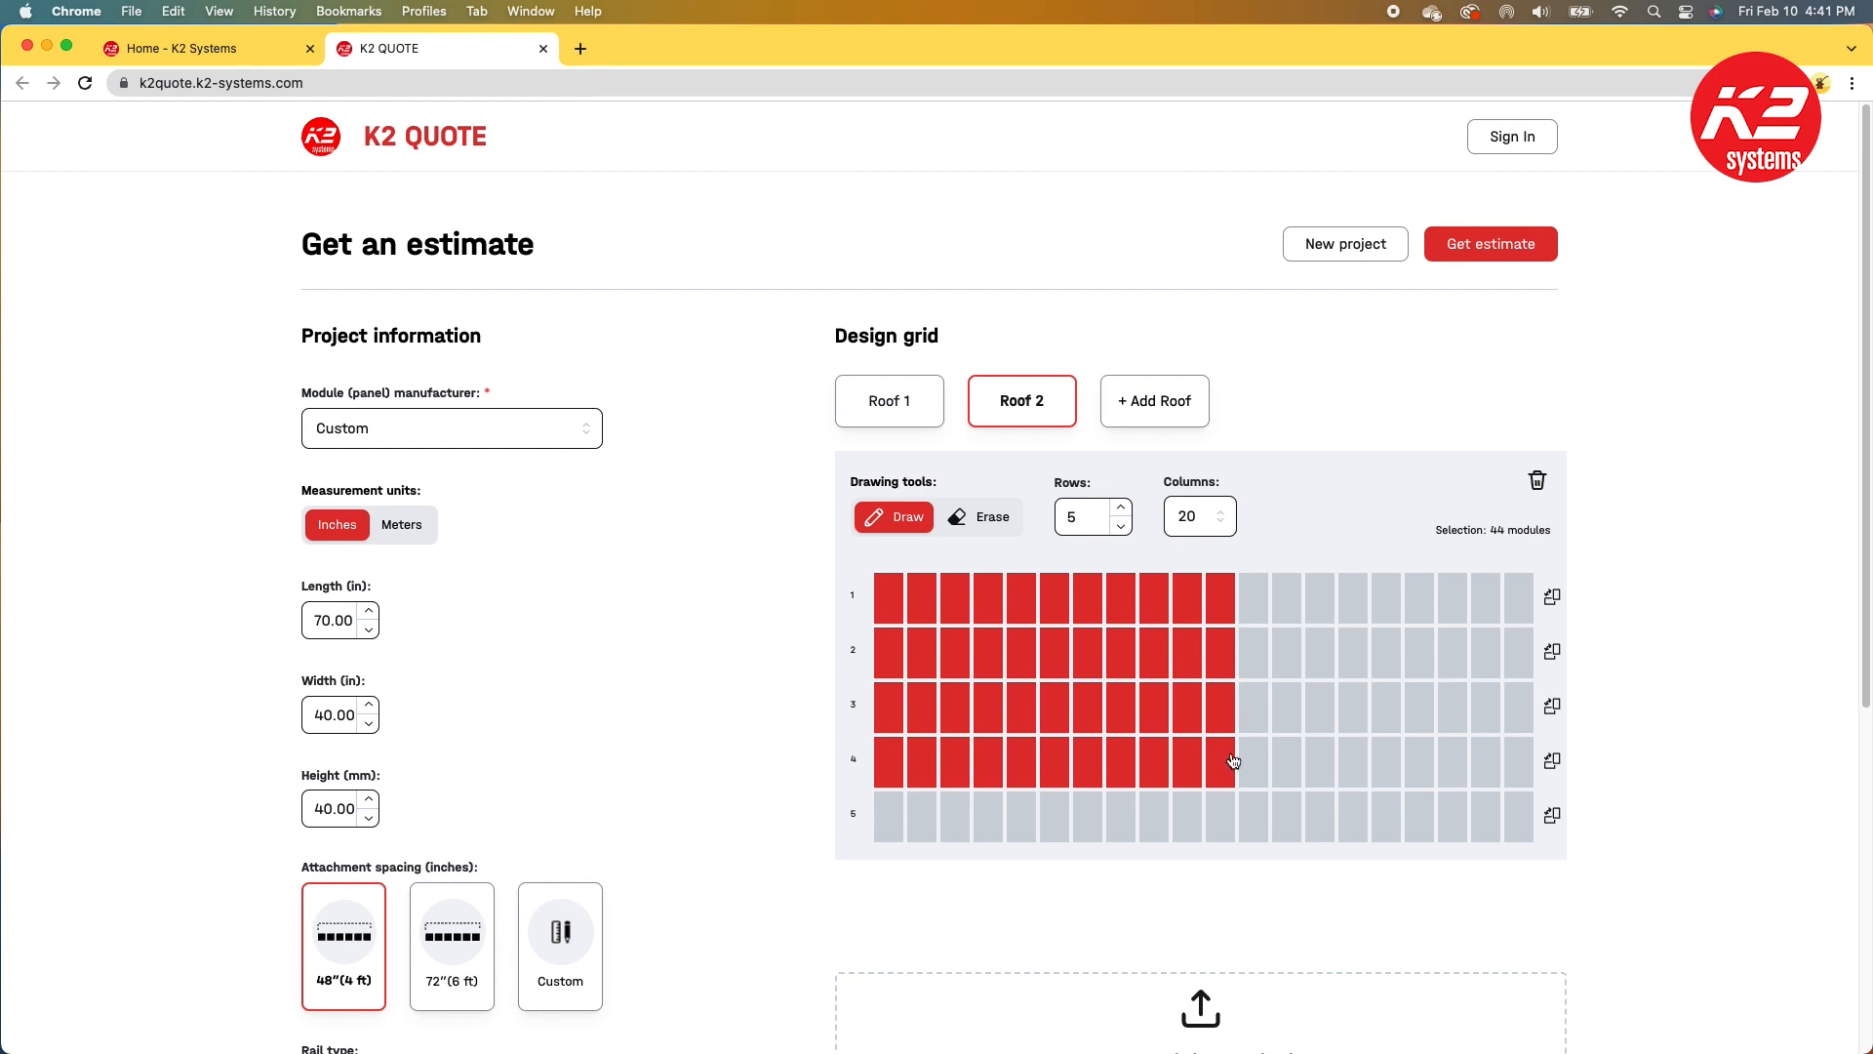
Step: Turn row 4 of Roof 2 to landscape orientation and erase its last four landscape modules
left_click(1559, 766)
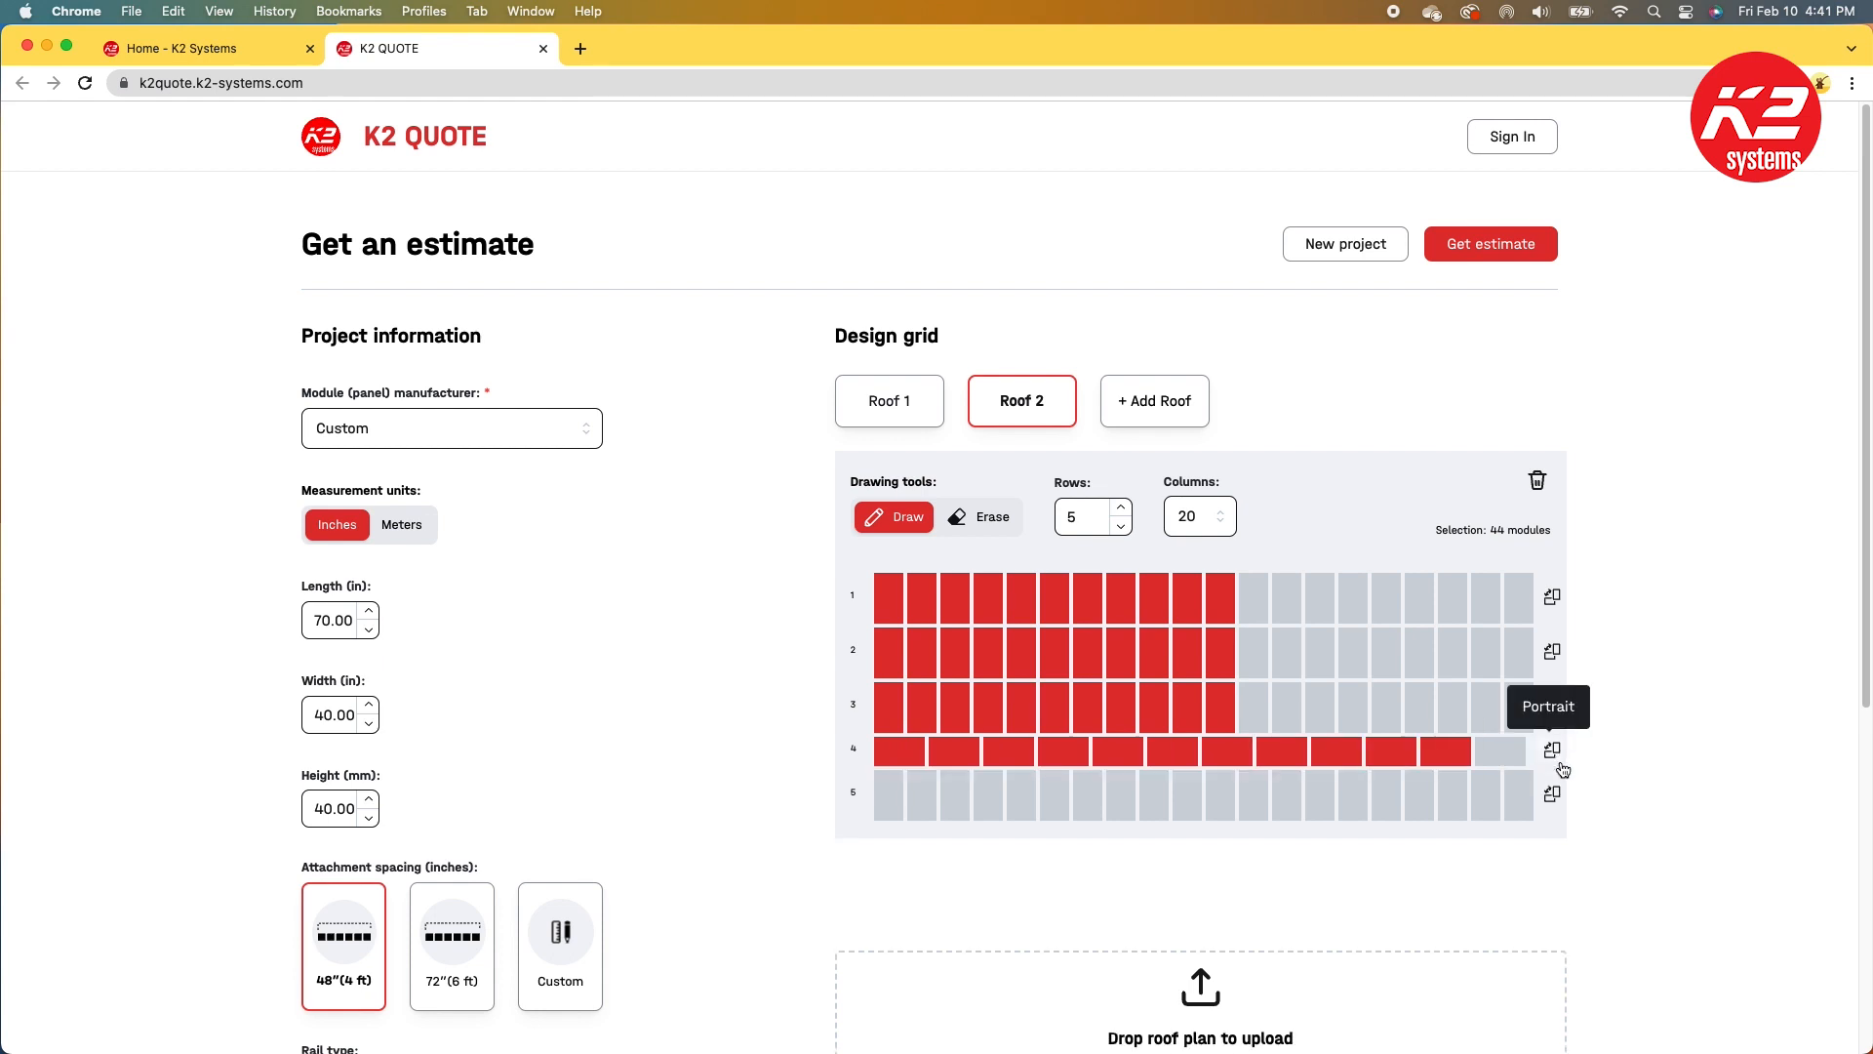
left_click(961, 520)
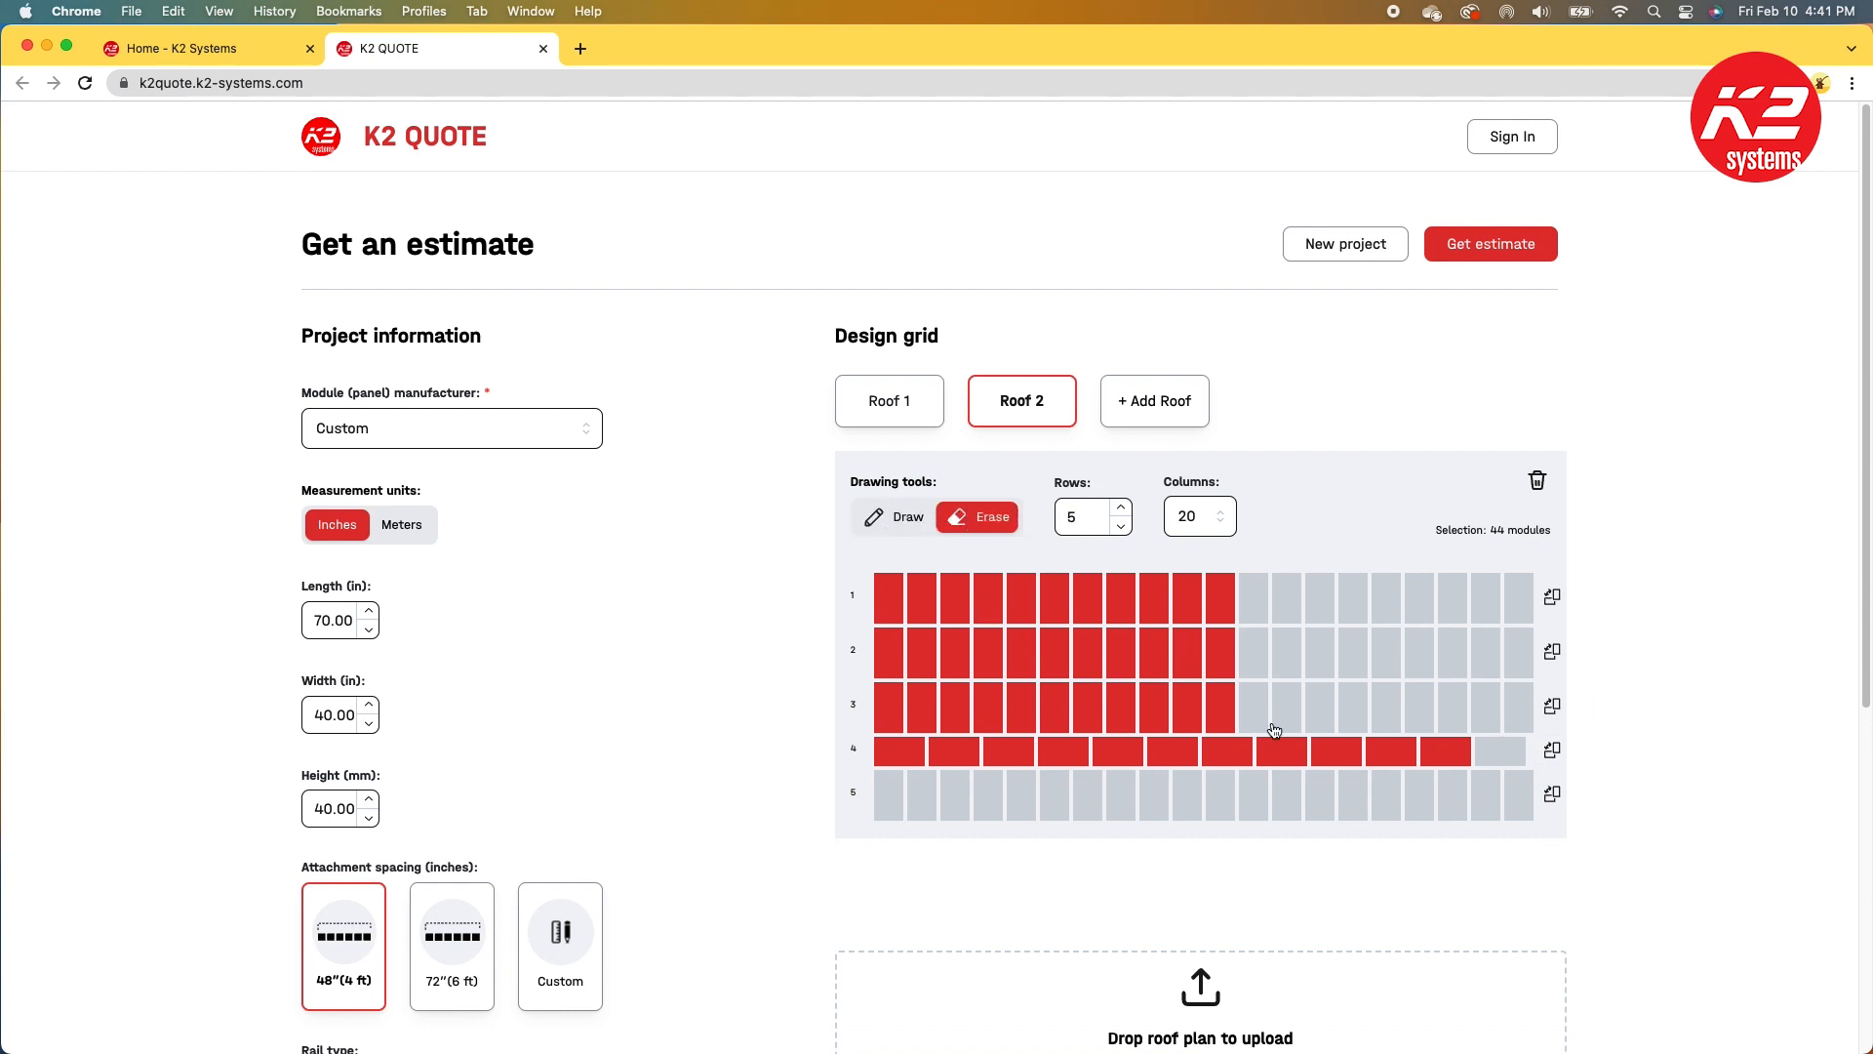
left_click(1296, 761)
left_click(1334, 761)
left_click(1393, 762)
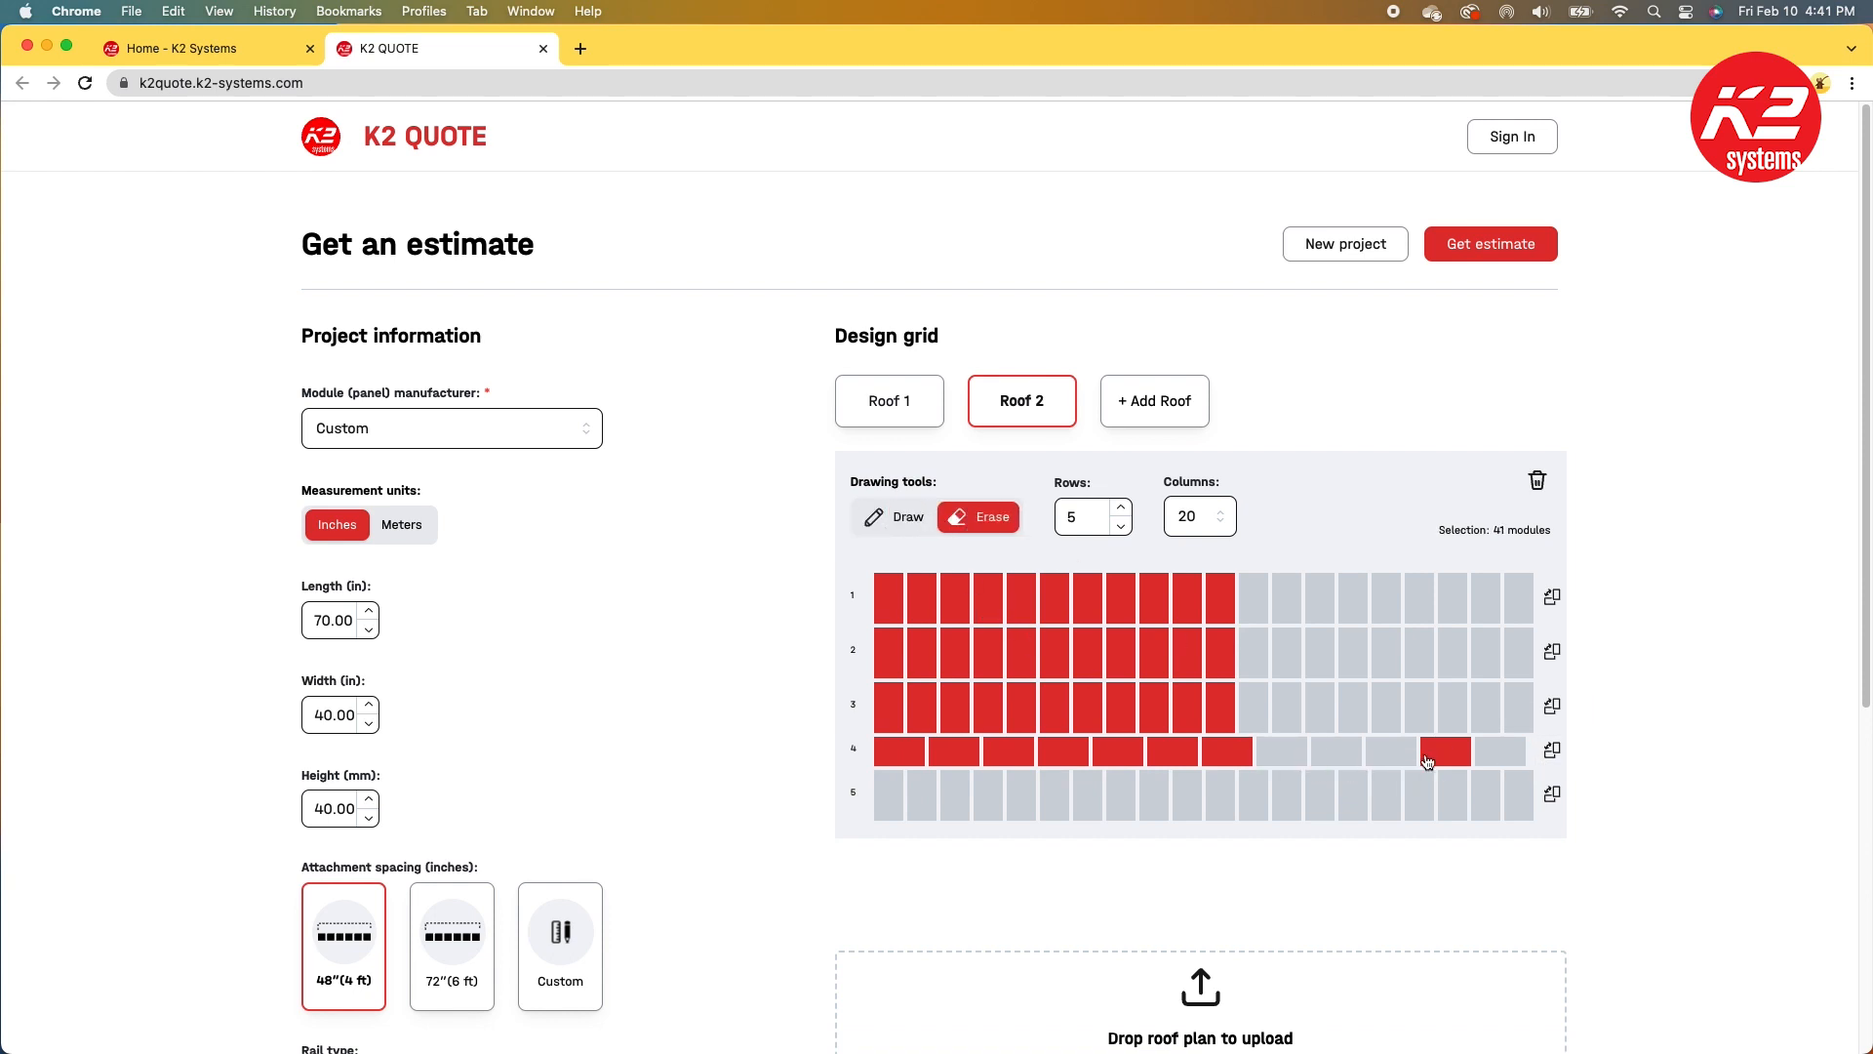
left_click(1434, 762)
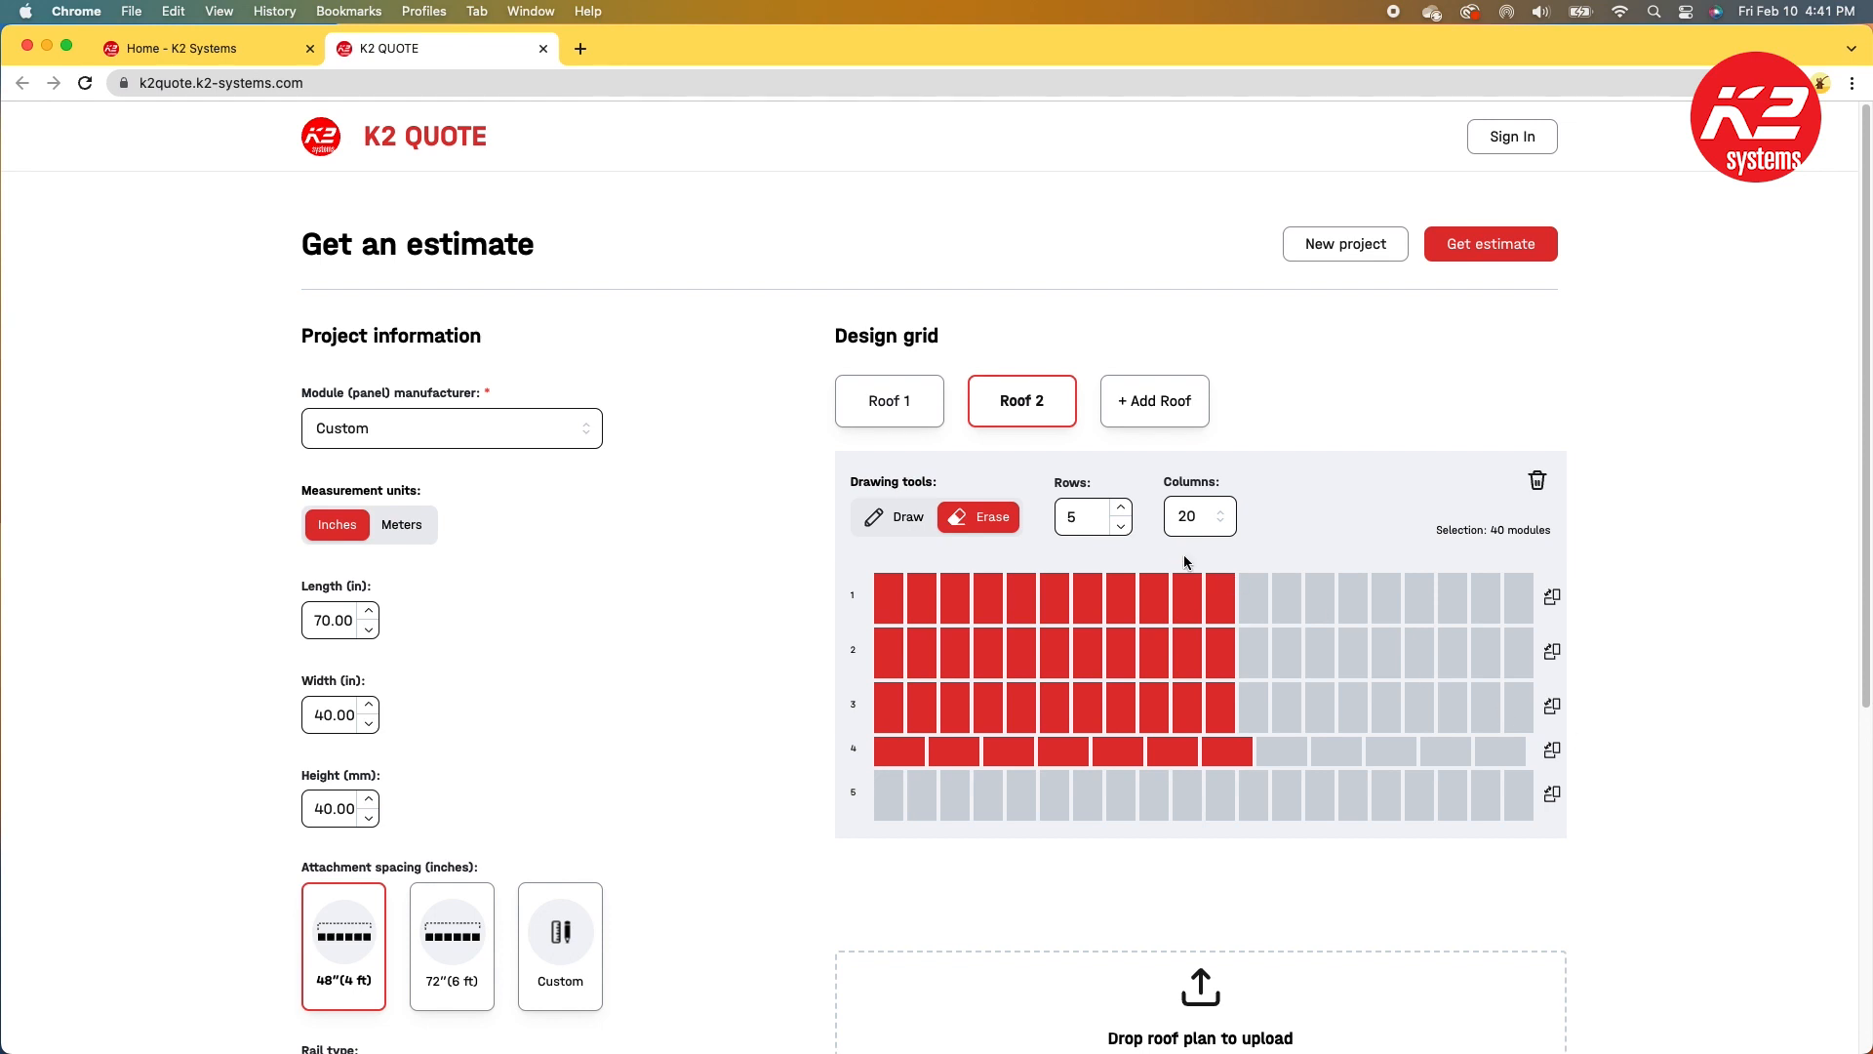
Step: Enlarge Roof 2's grid to 7 rows and 33 columns and save the changes
left_click(1121, 507)
left_click(1121, 507)
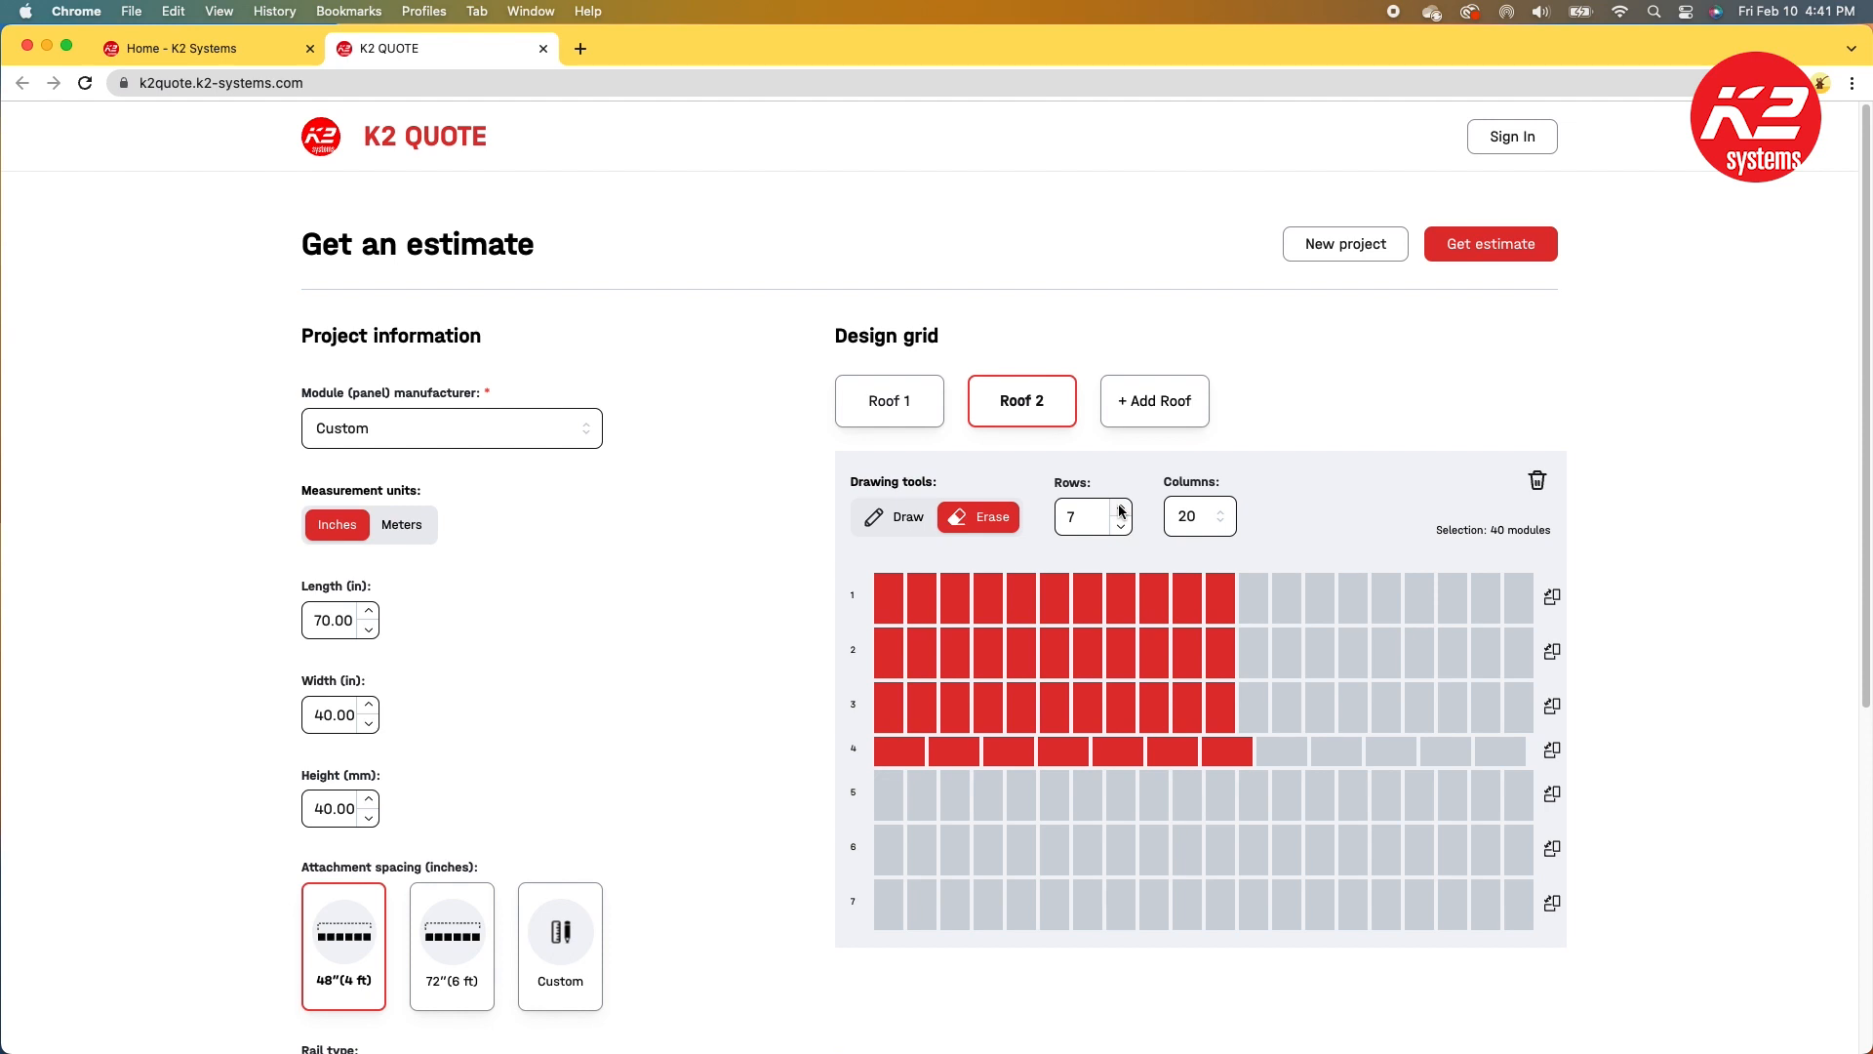
left_click(1207, 530)
left_click(1199, 611)
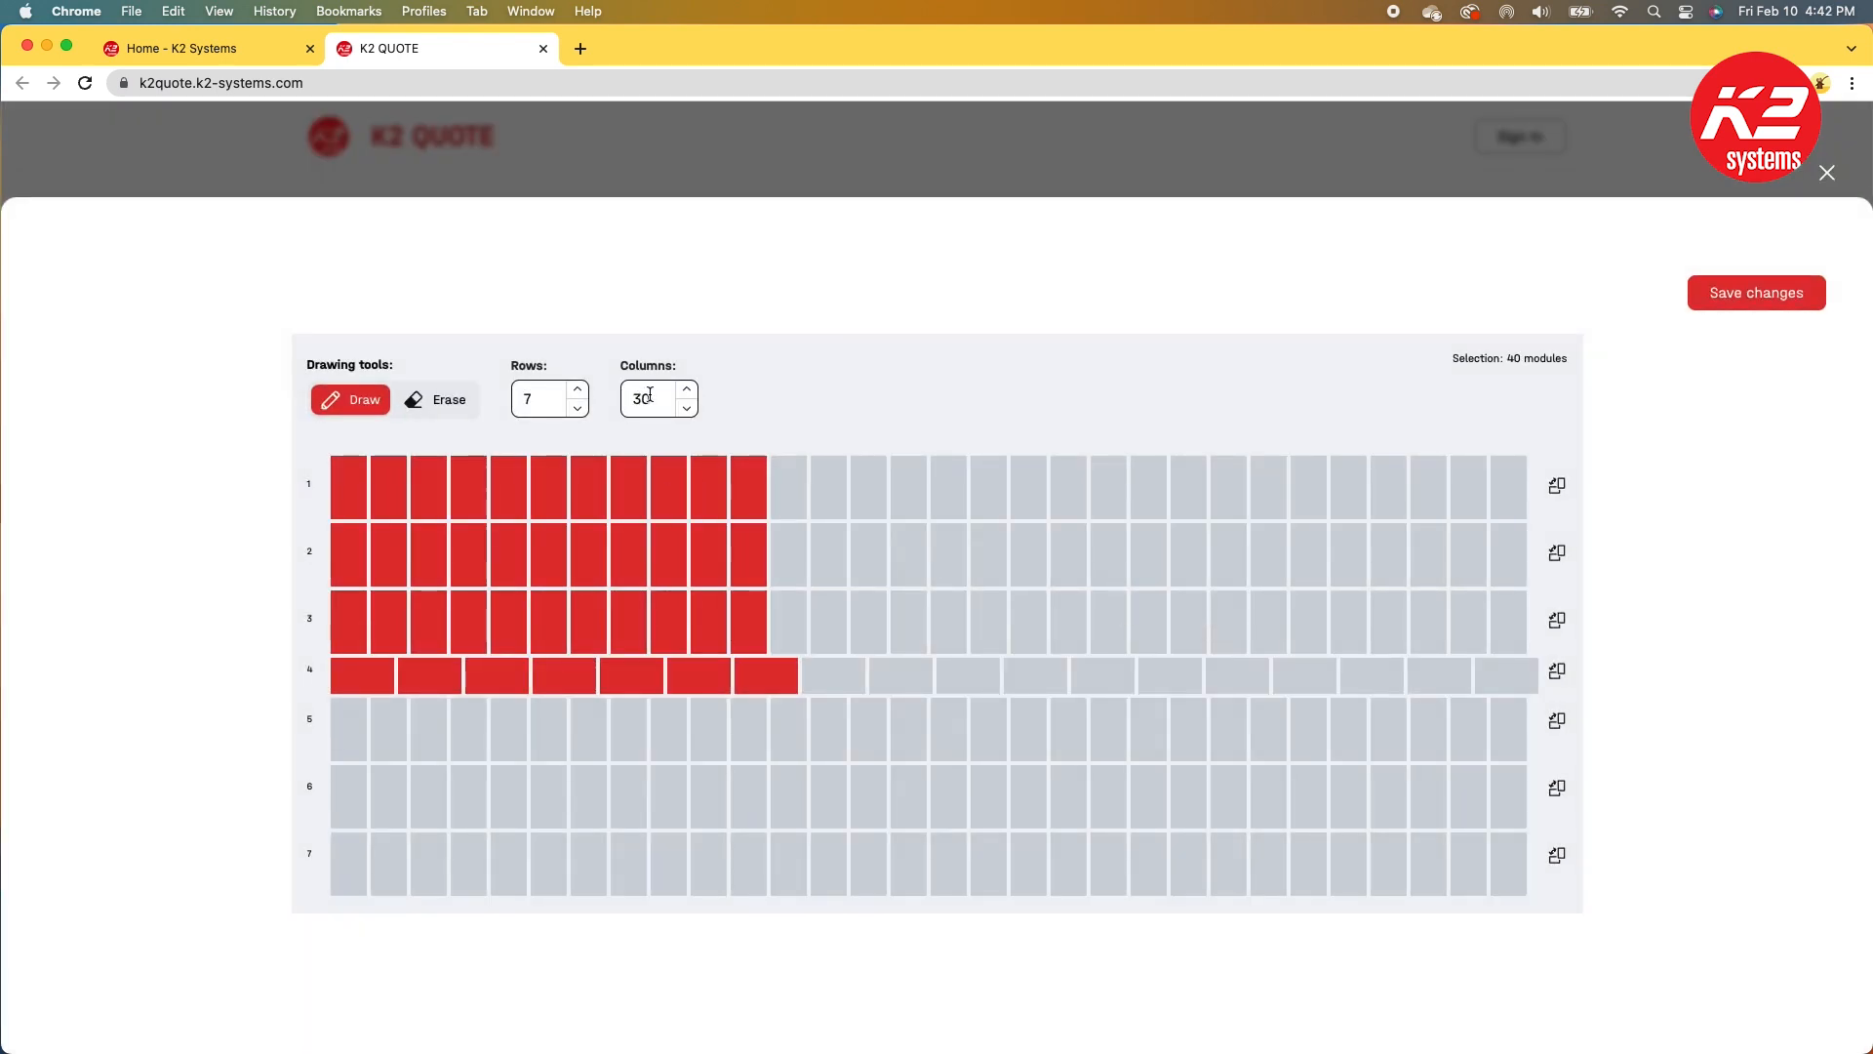
left_click(687, 390)
left_click(655, 389)
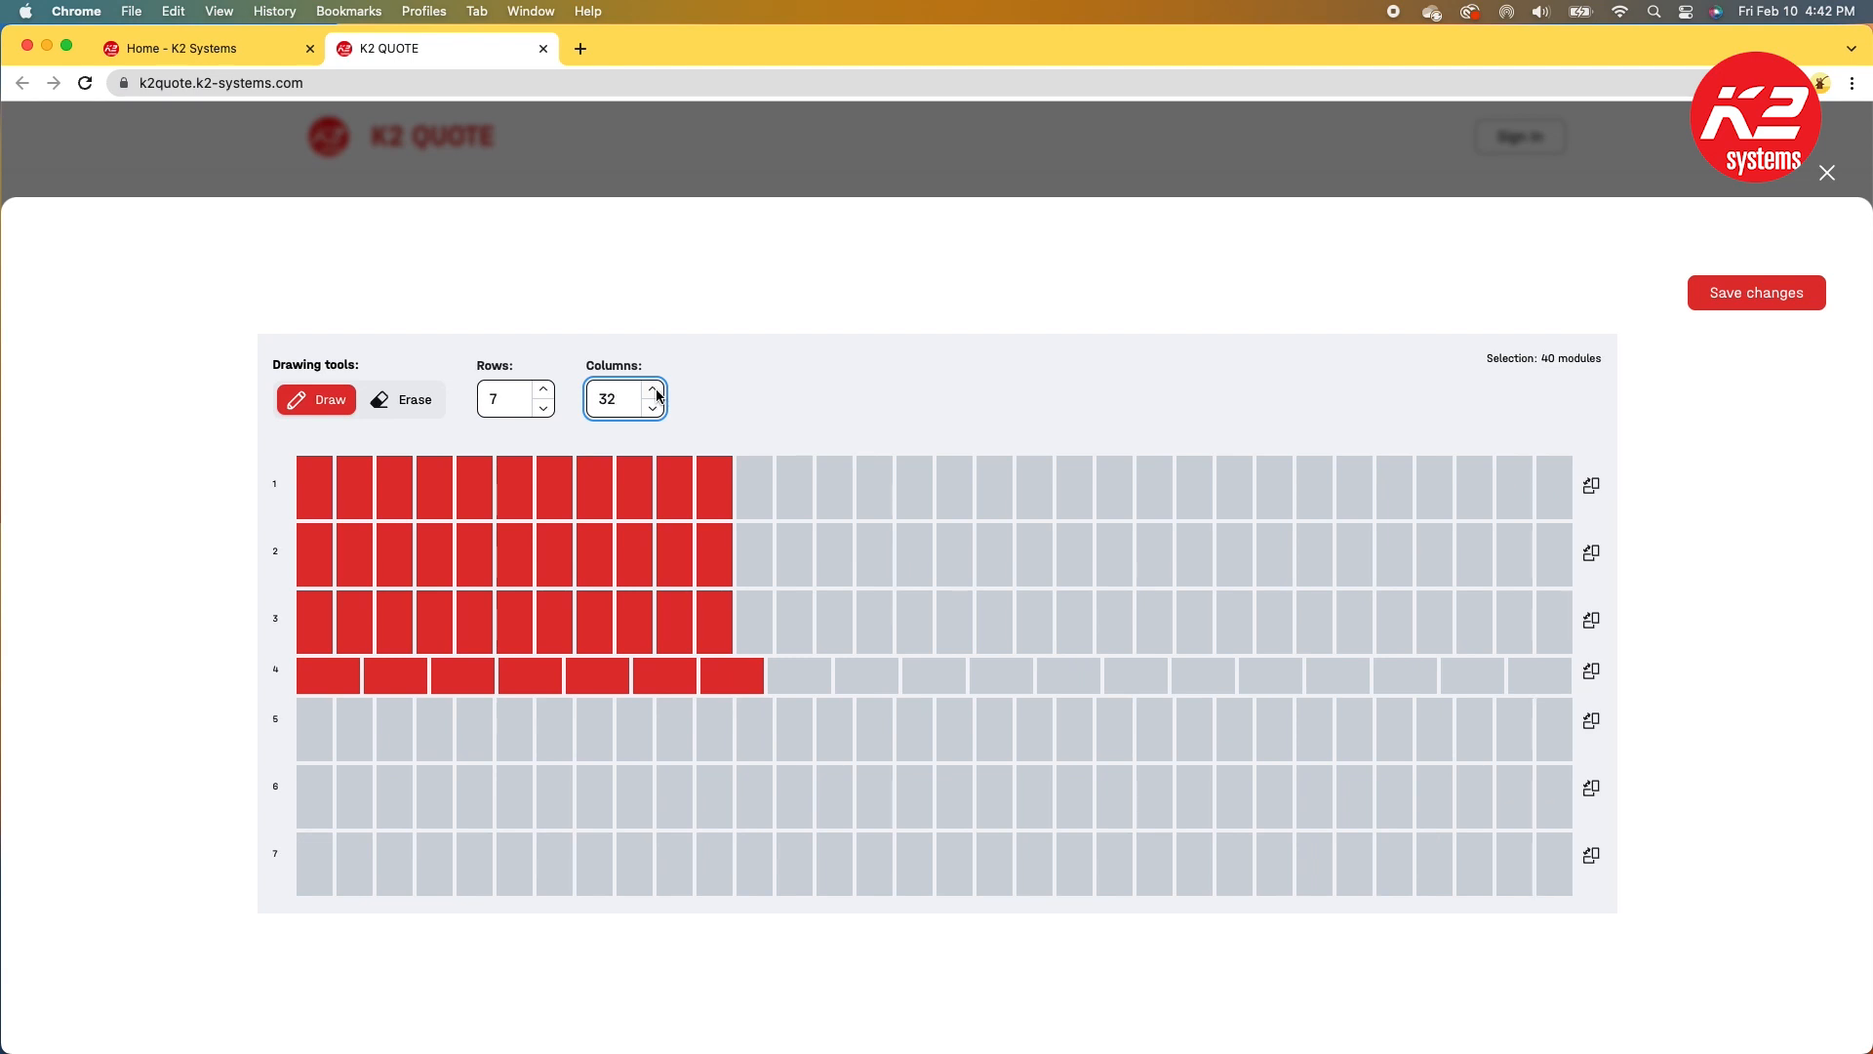
left_click(655, 390)
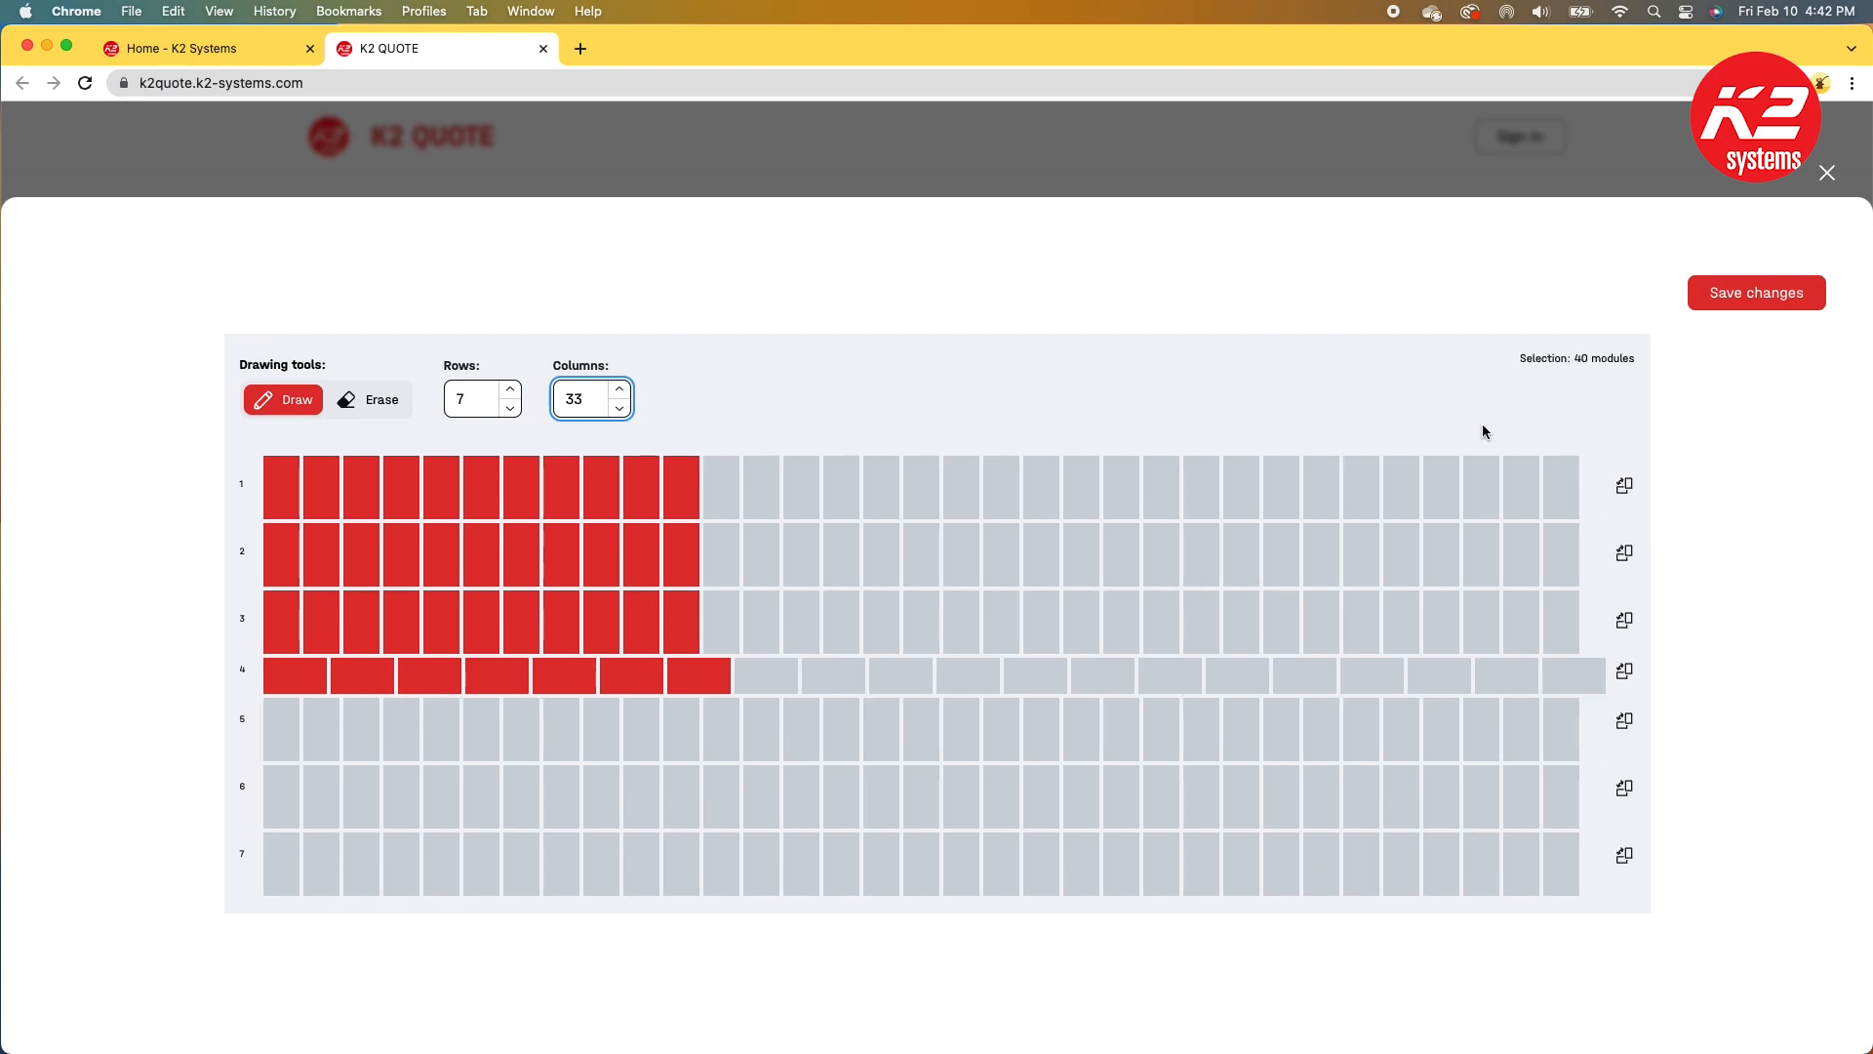
left_click(1734, 292)
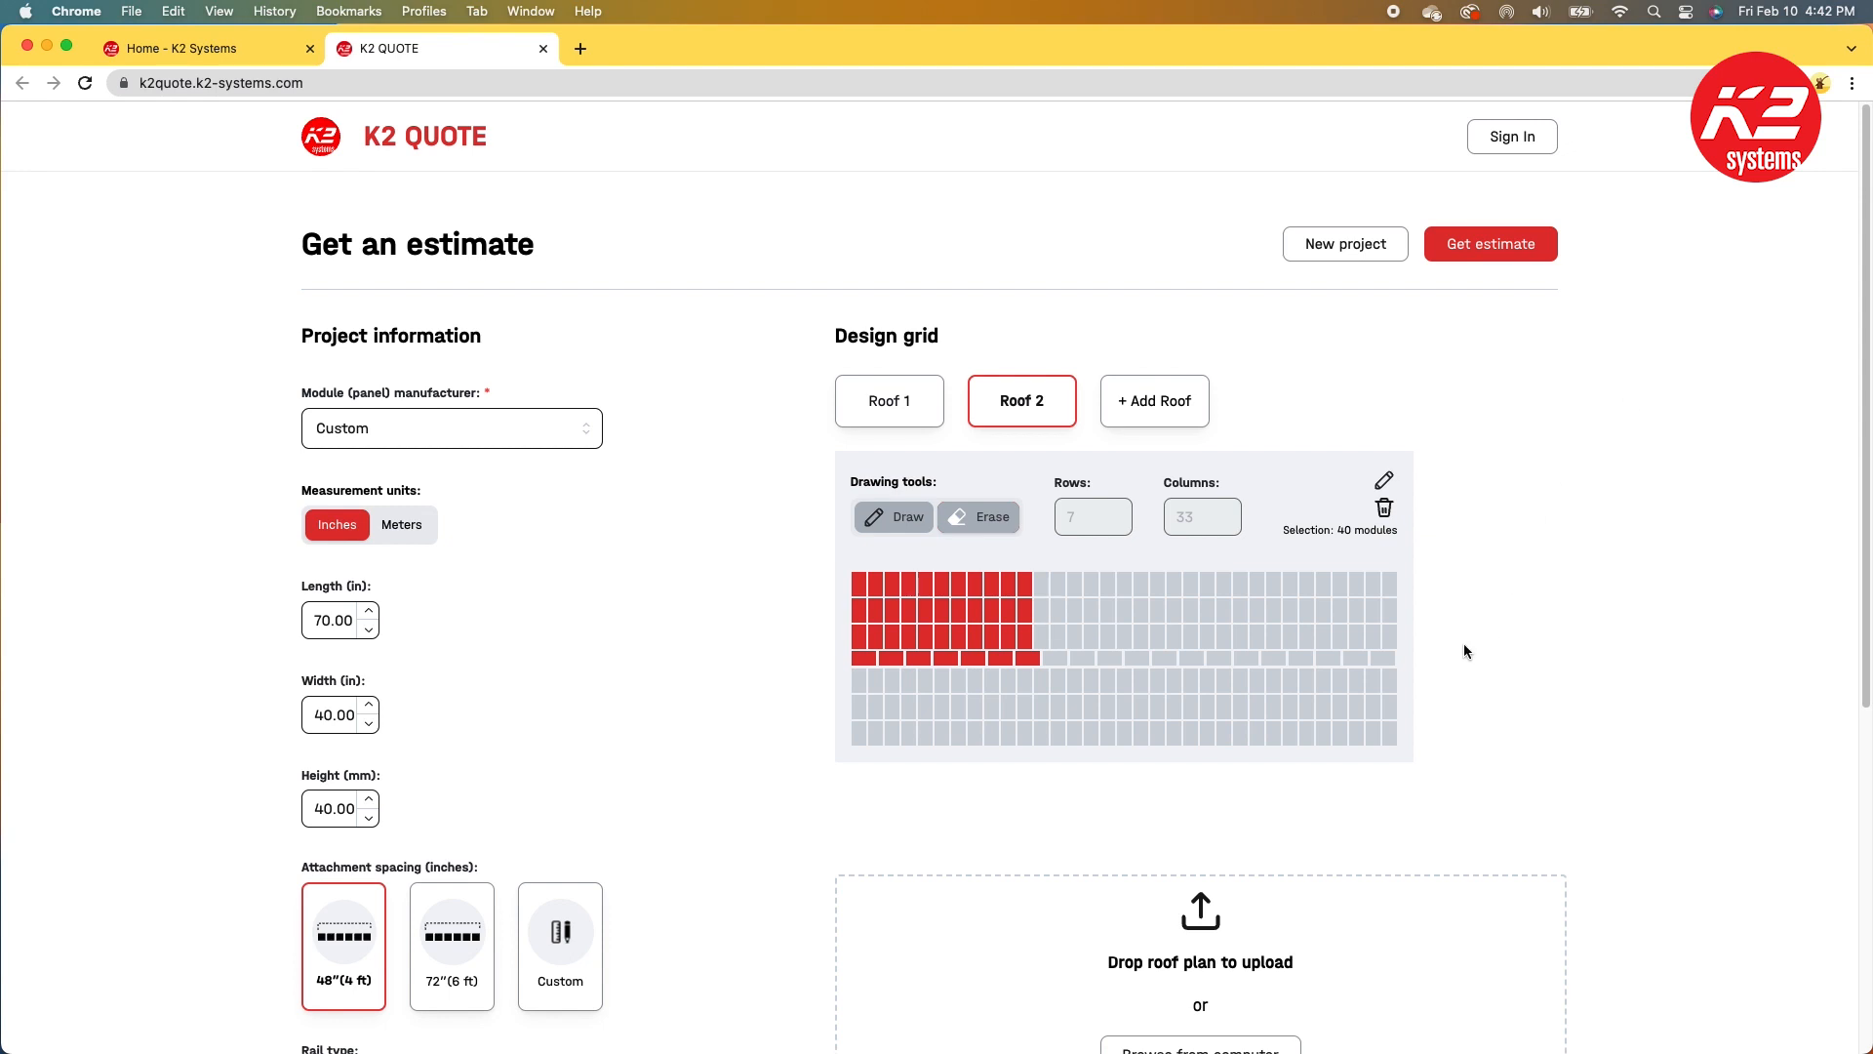
Step: Request the estimate, accepting the terms of service in the disclaimer
scroll(1469, 649, "down", 5)
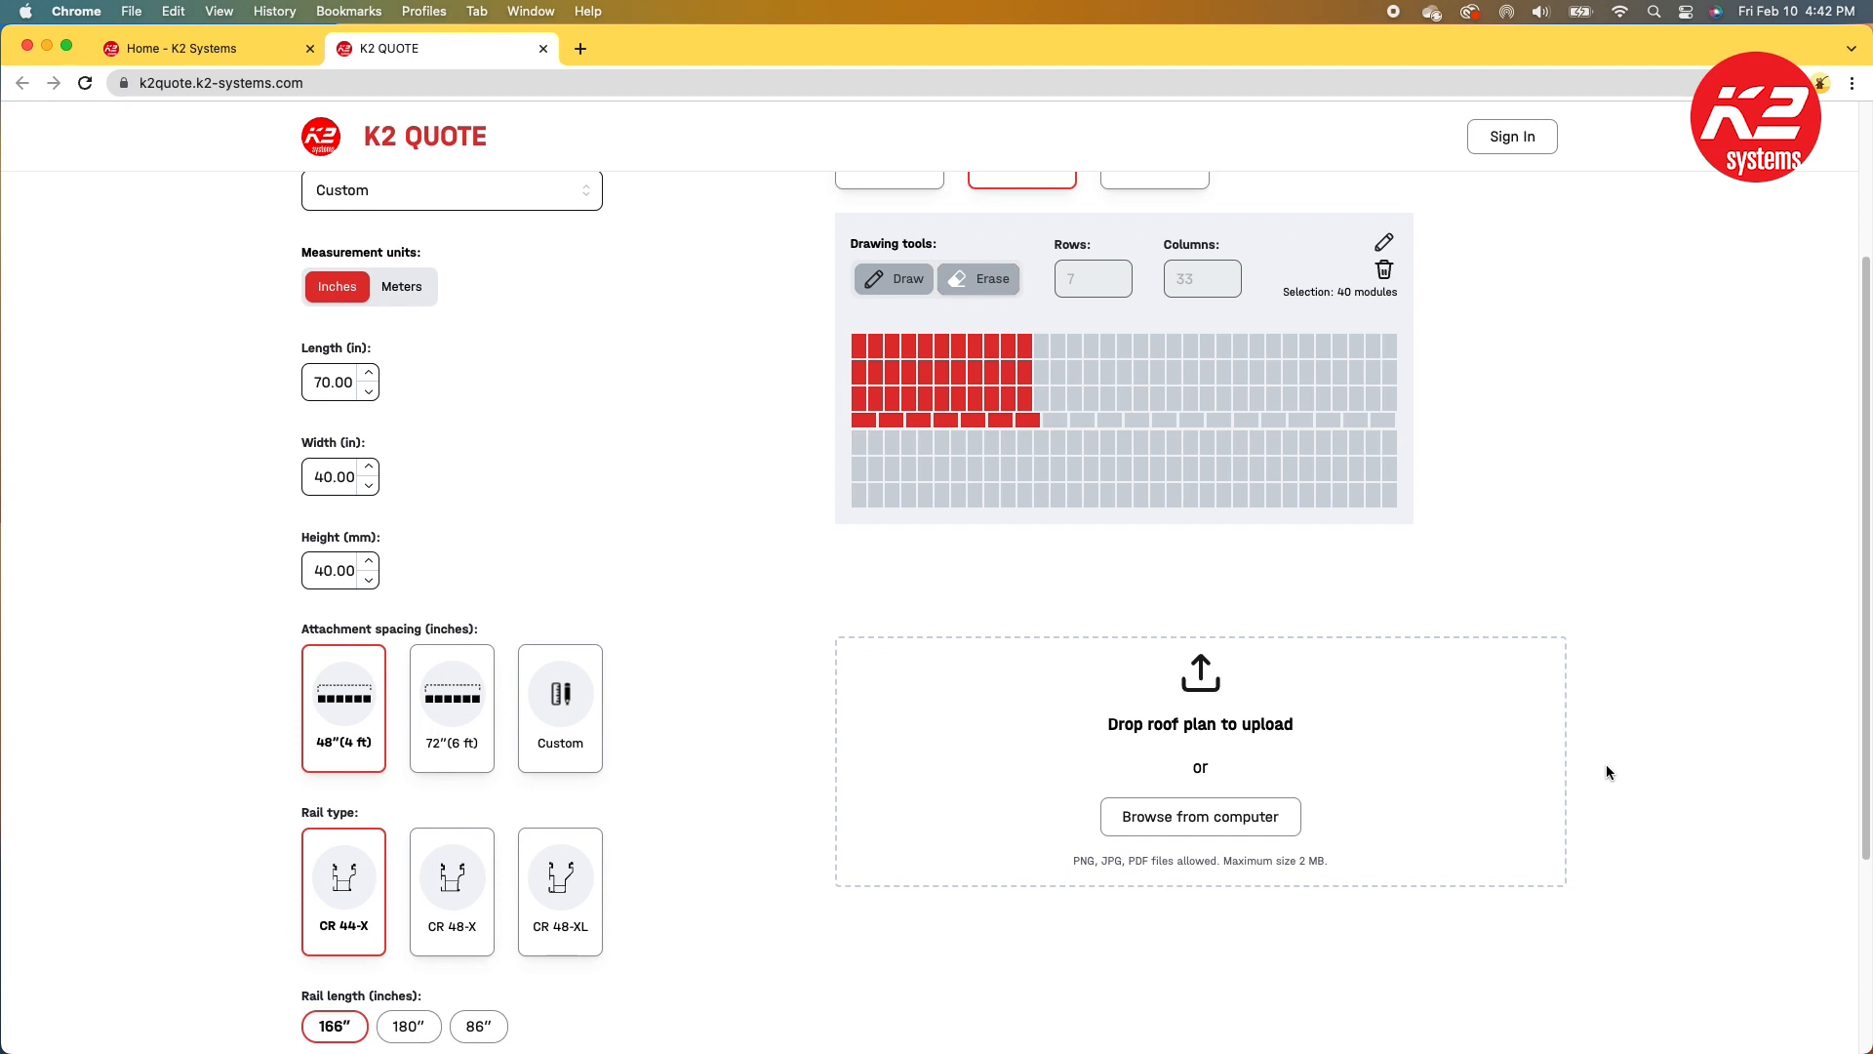
scroll(1607, 766, "up", 3)
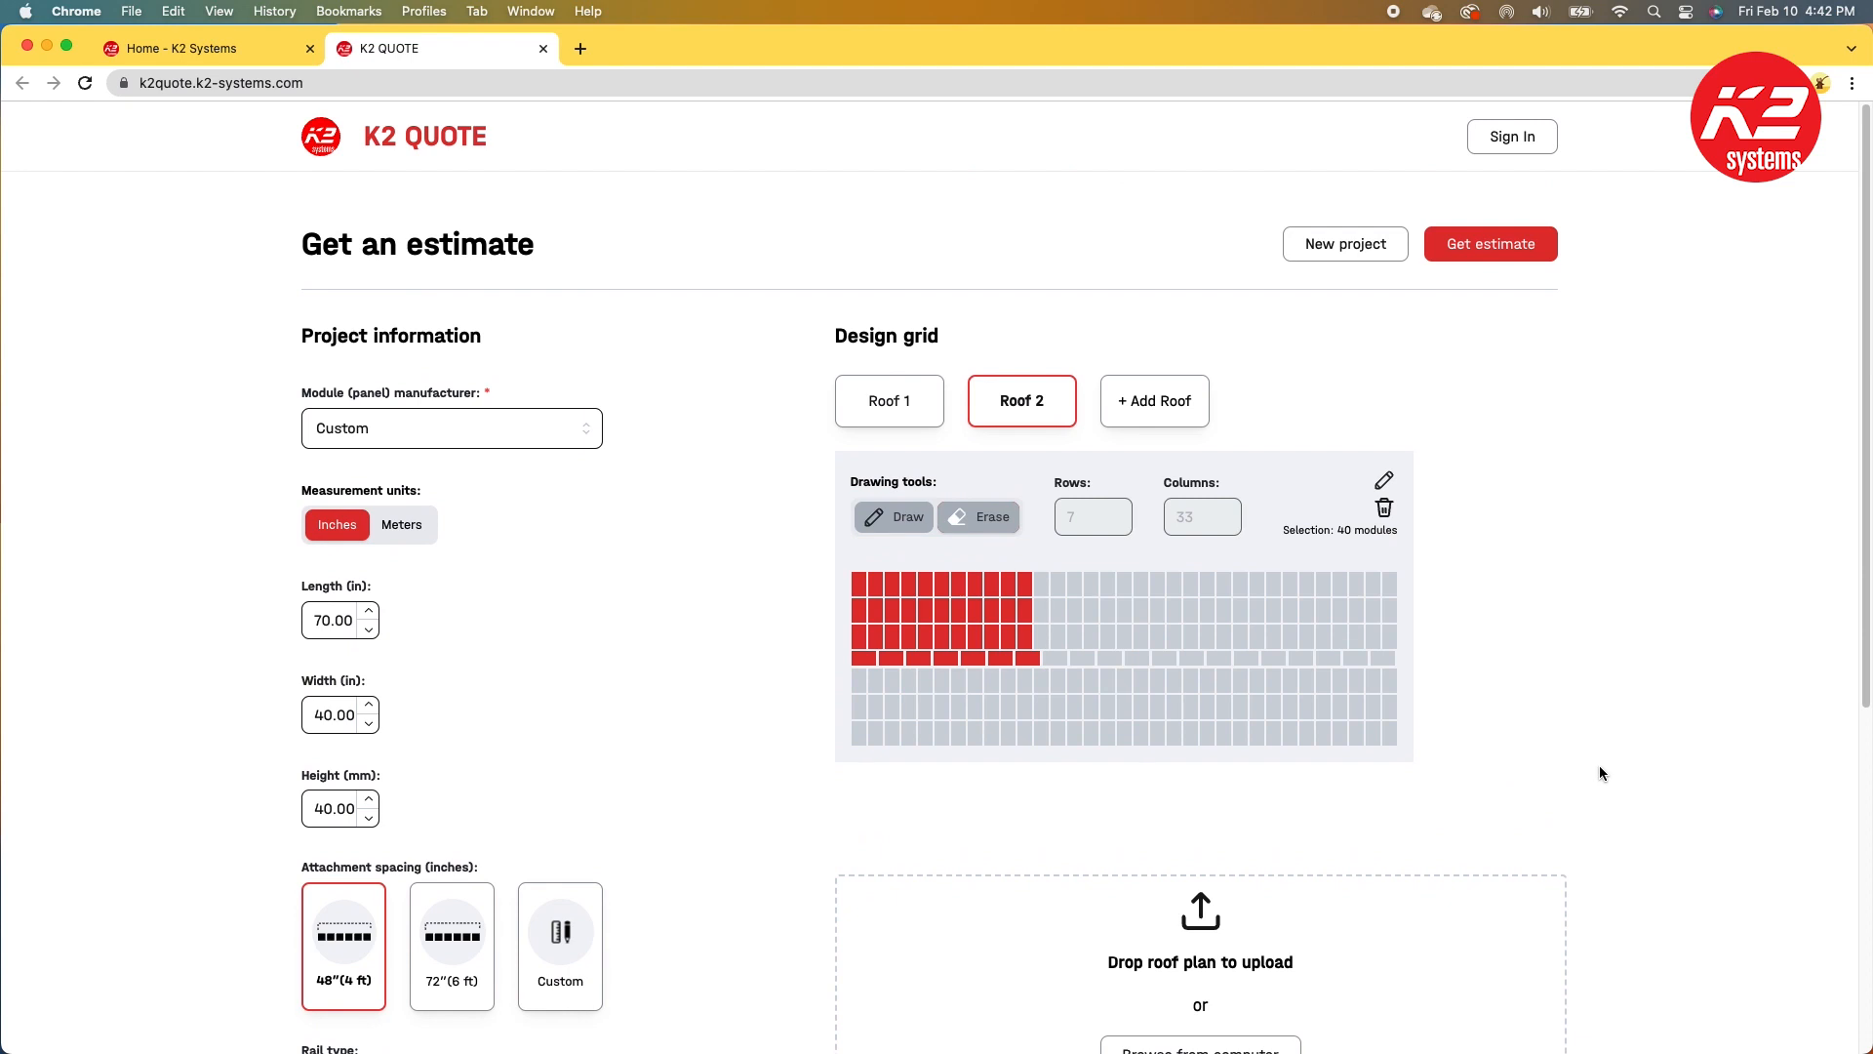
left_click(1491, 244)
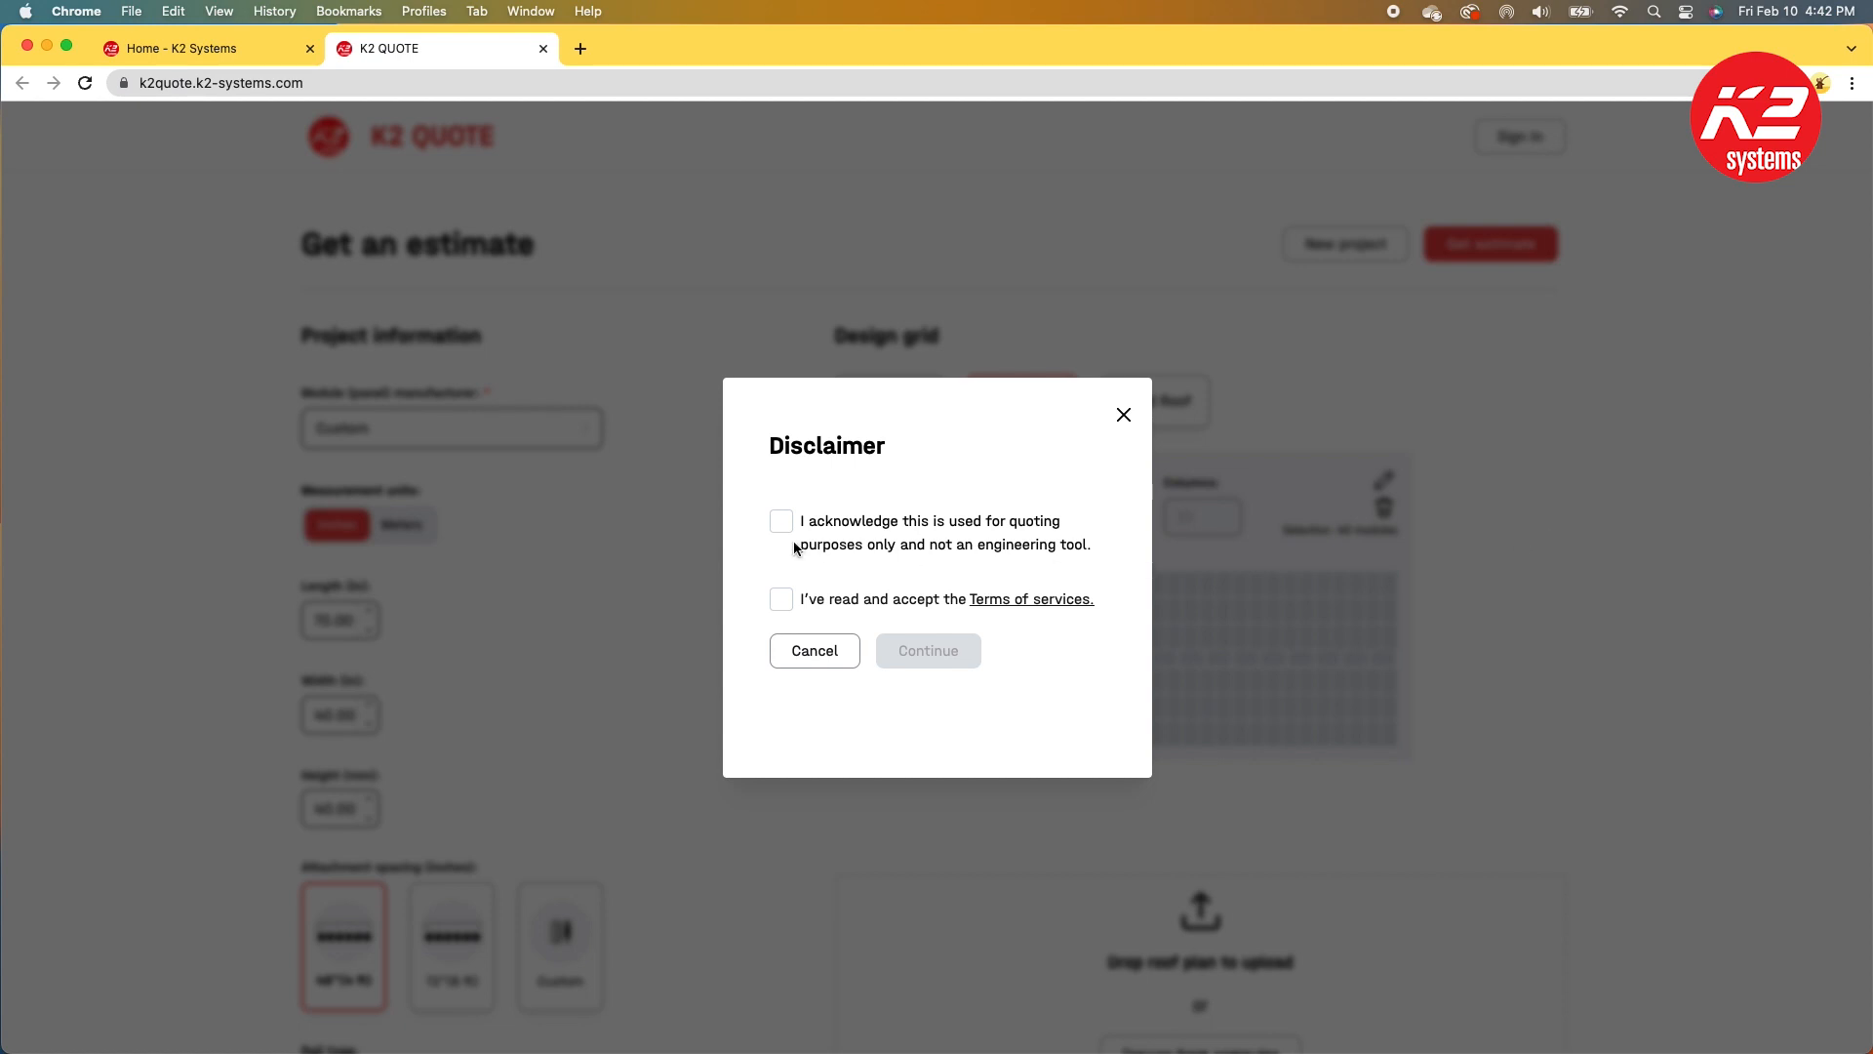
left_click(781, 599)
left_click(911, 655)
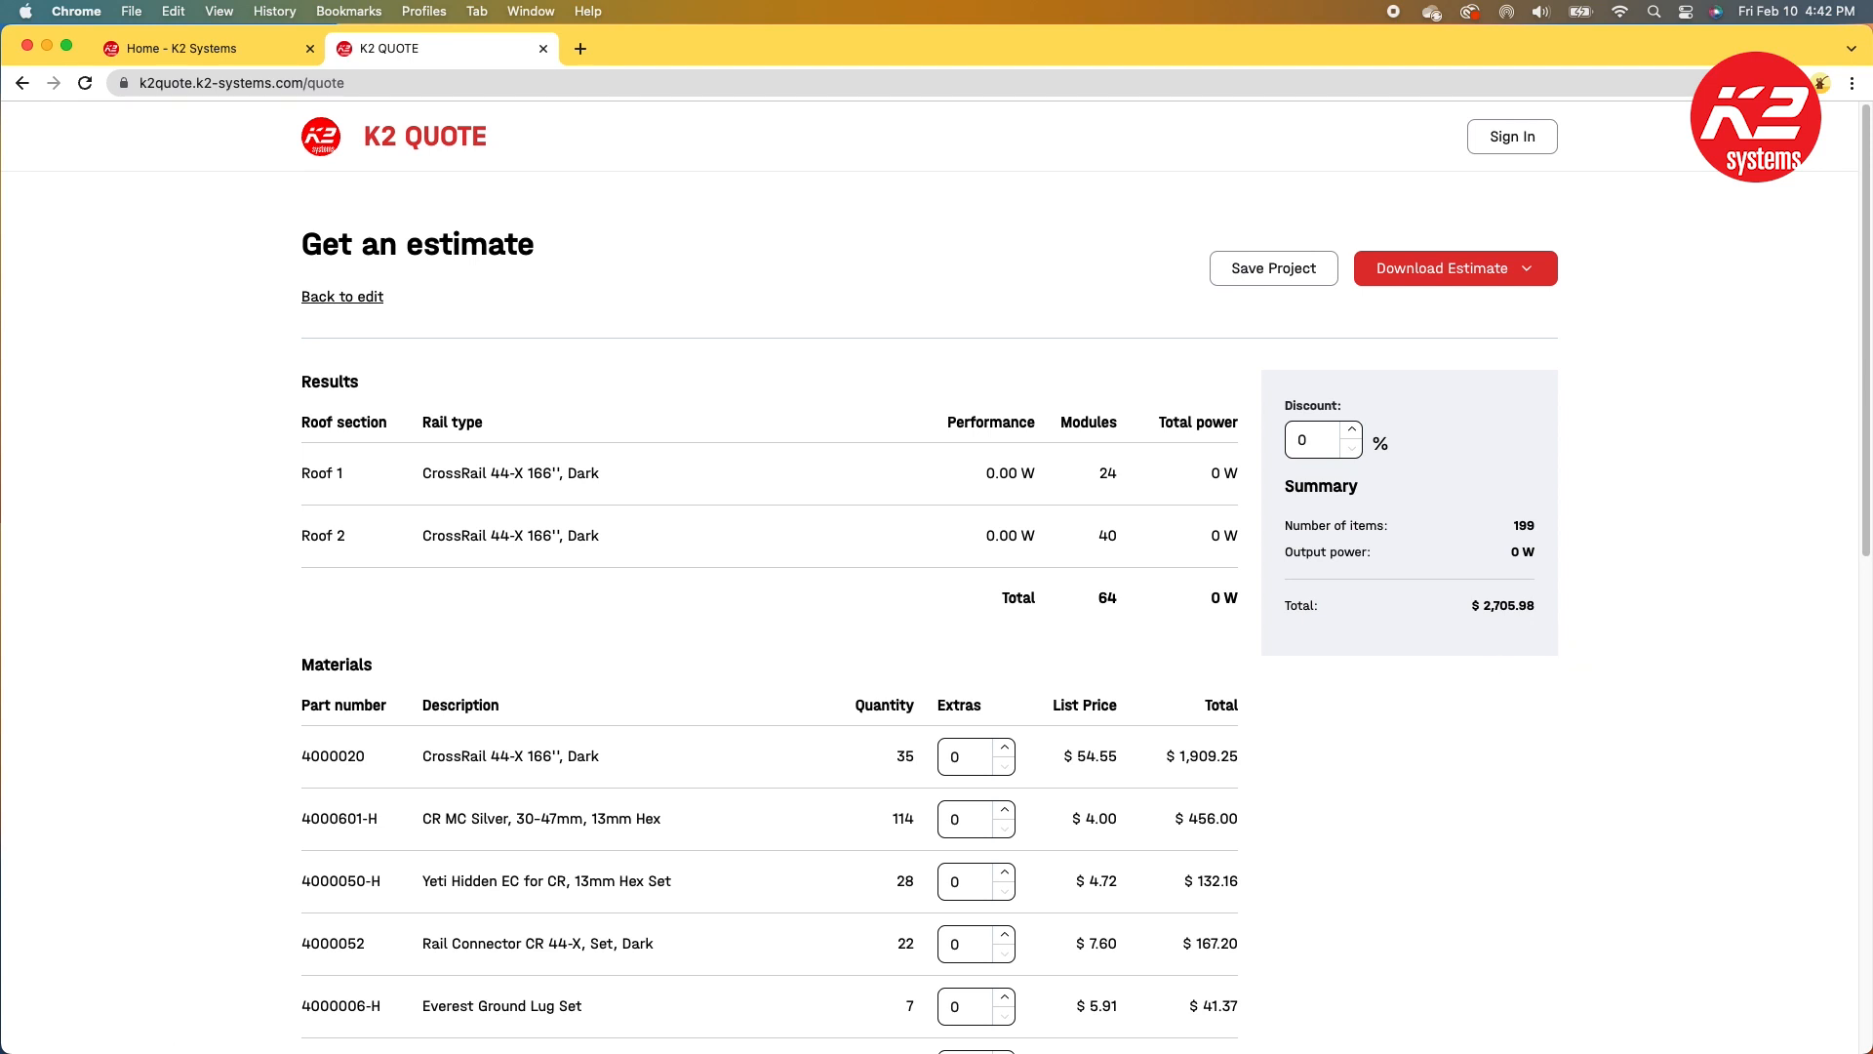
Step: Set the estimate discount to 10 %
left_click(1299, 441)
type("1")
left_click(1436, 667)
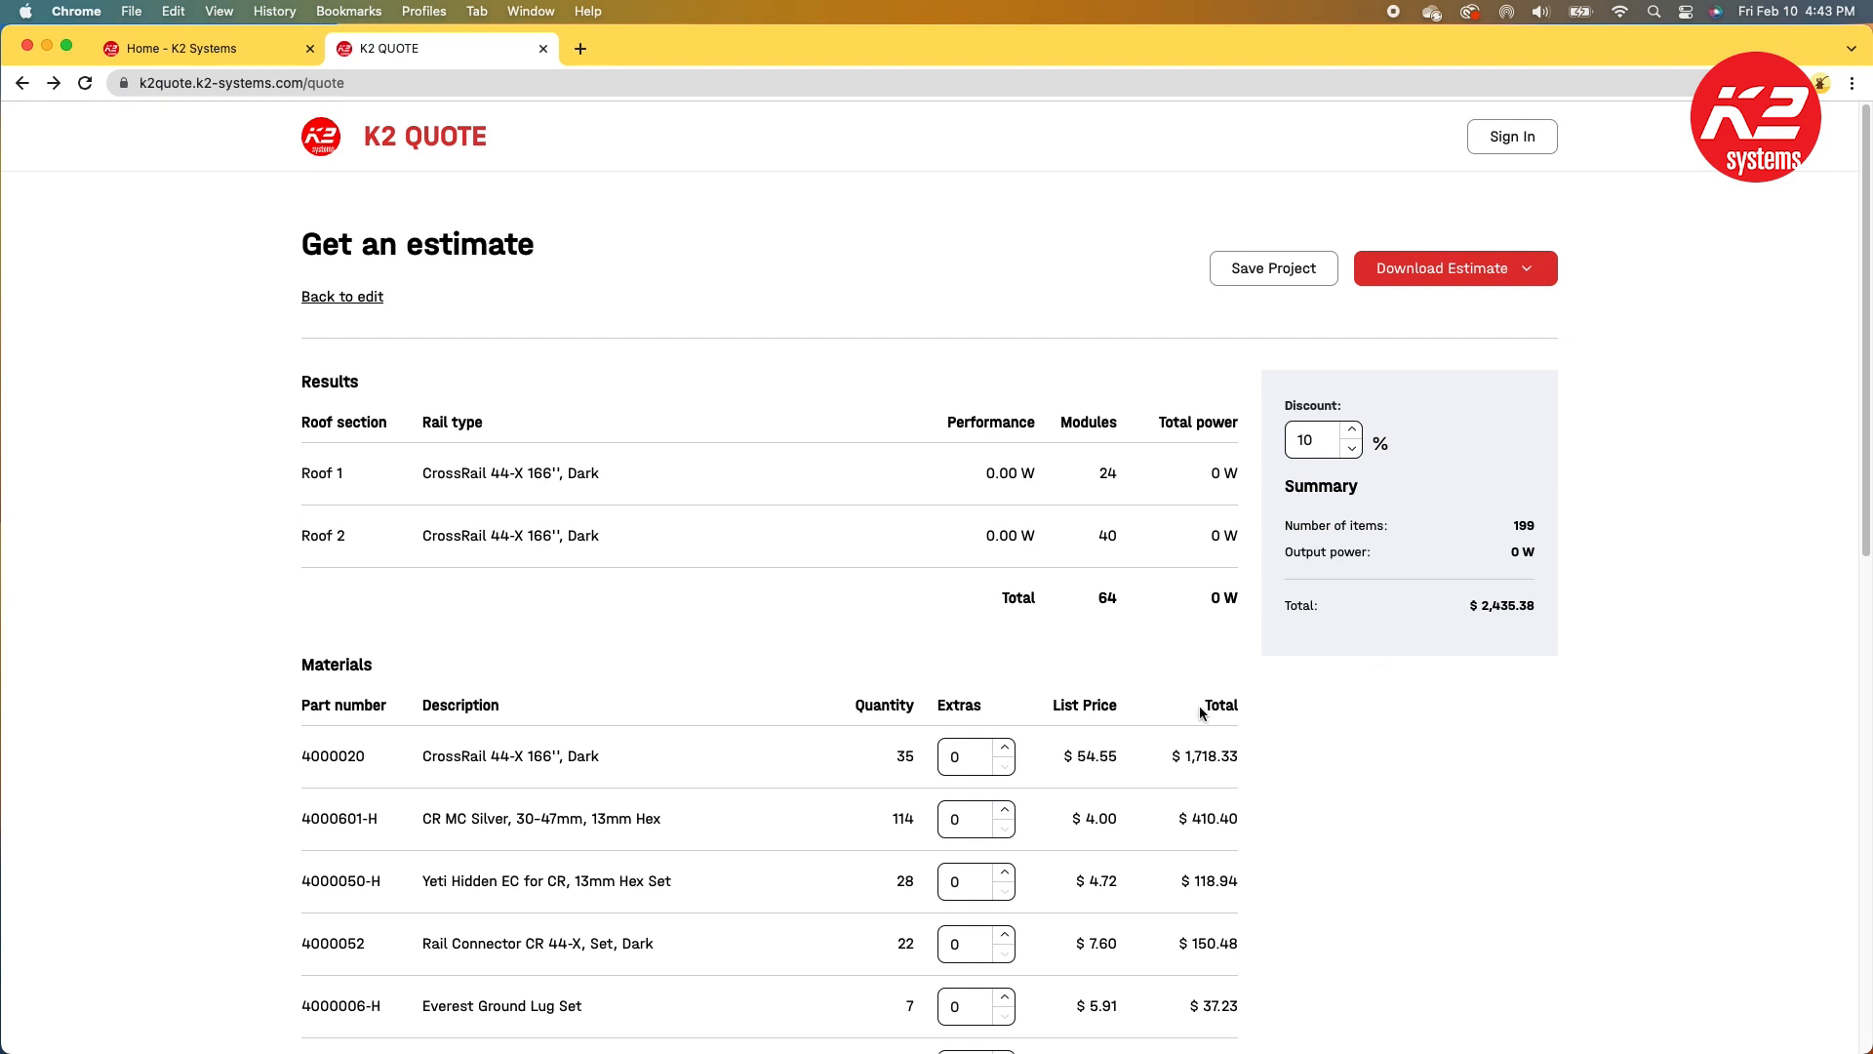
Step: Set the roof covering to Comp and the attachments to Splice Foot XL Kit, Mill
scroll(591, 756, "down", 5)
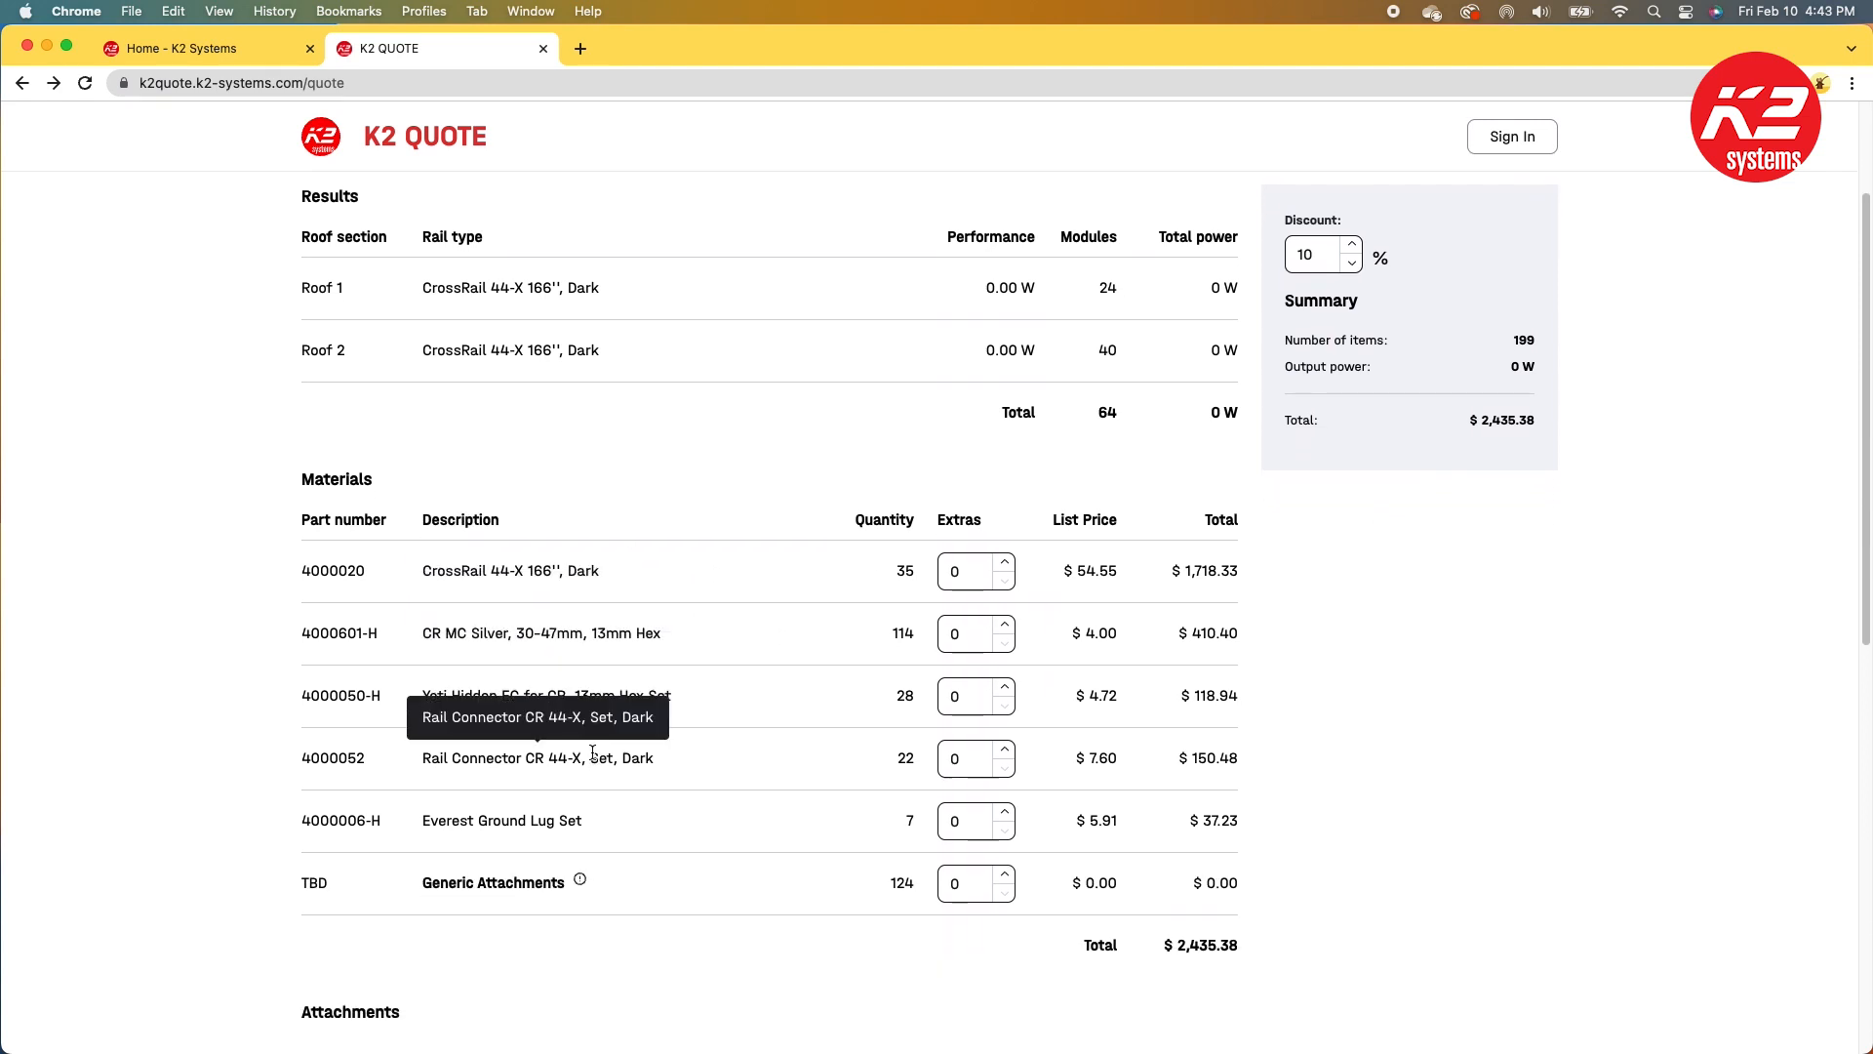
mouse_move(490, 840)
scroll(629, 846, "down", 10)
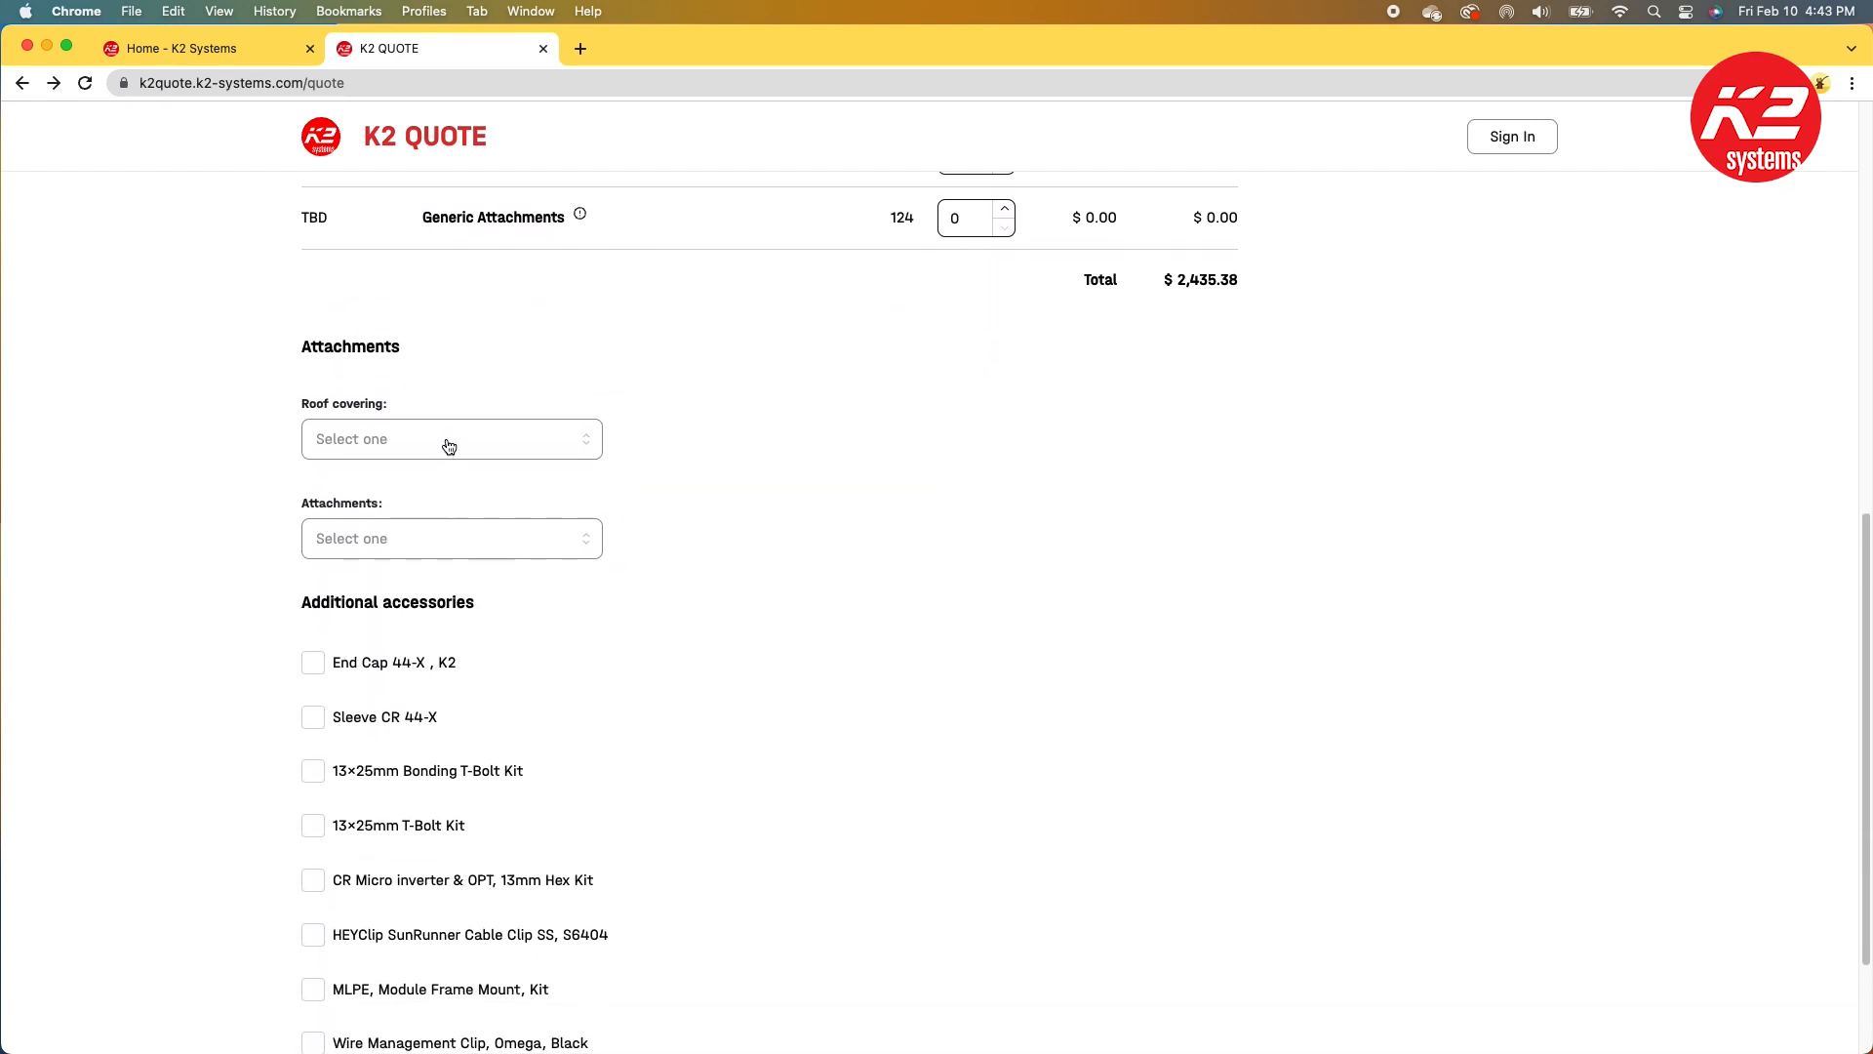
left_click(448, 441)
left_click(383, 542)
left_click(381, 552)
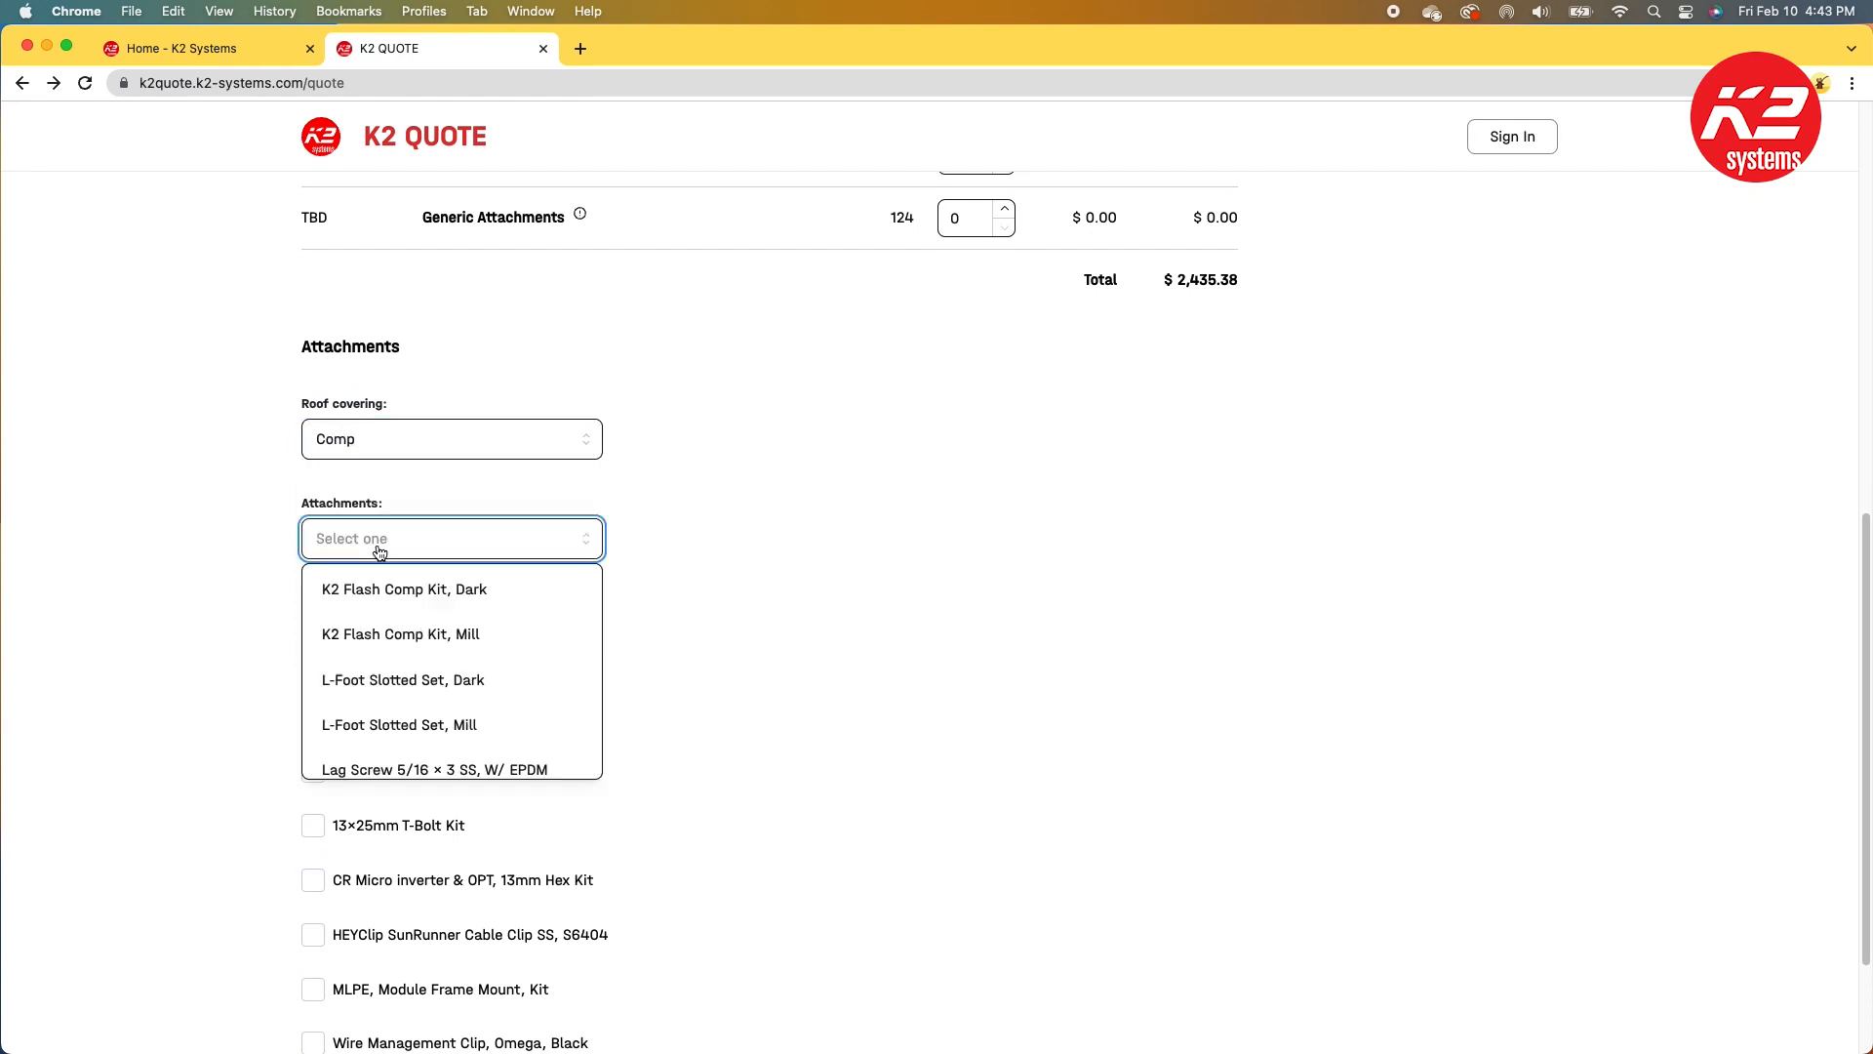
scroll(465, 640, "down", 5)
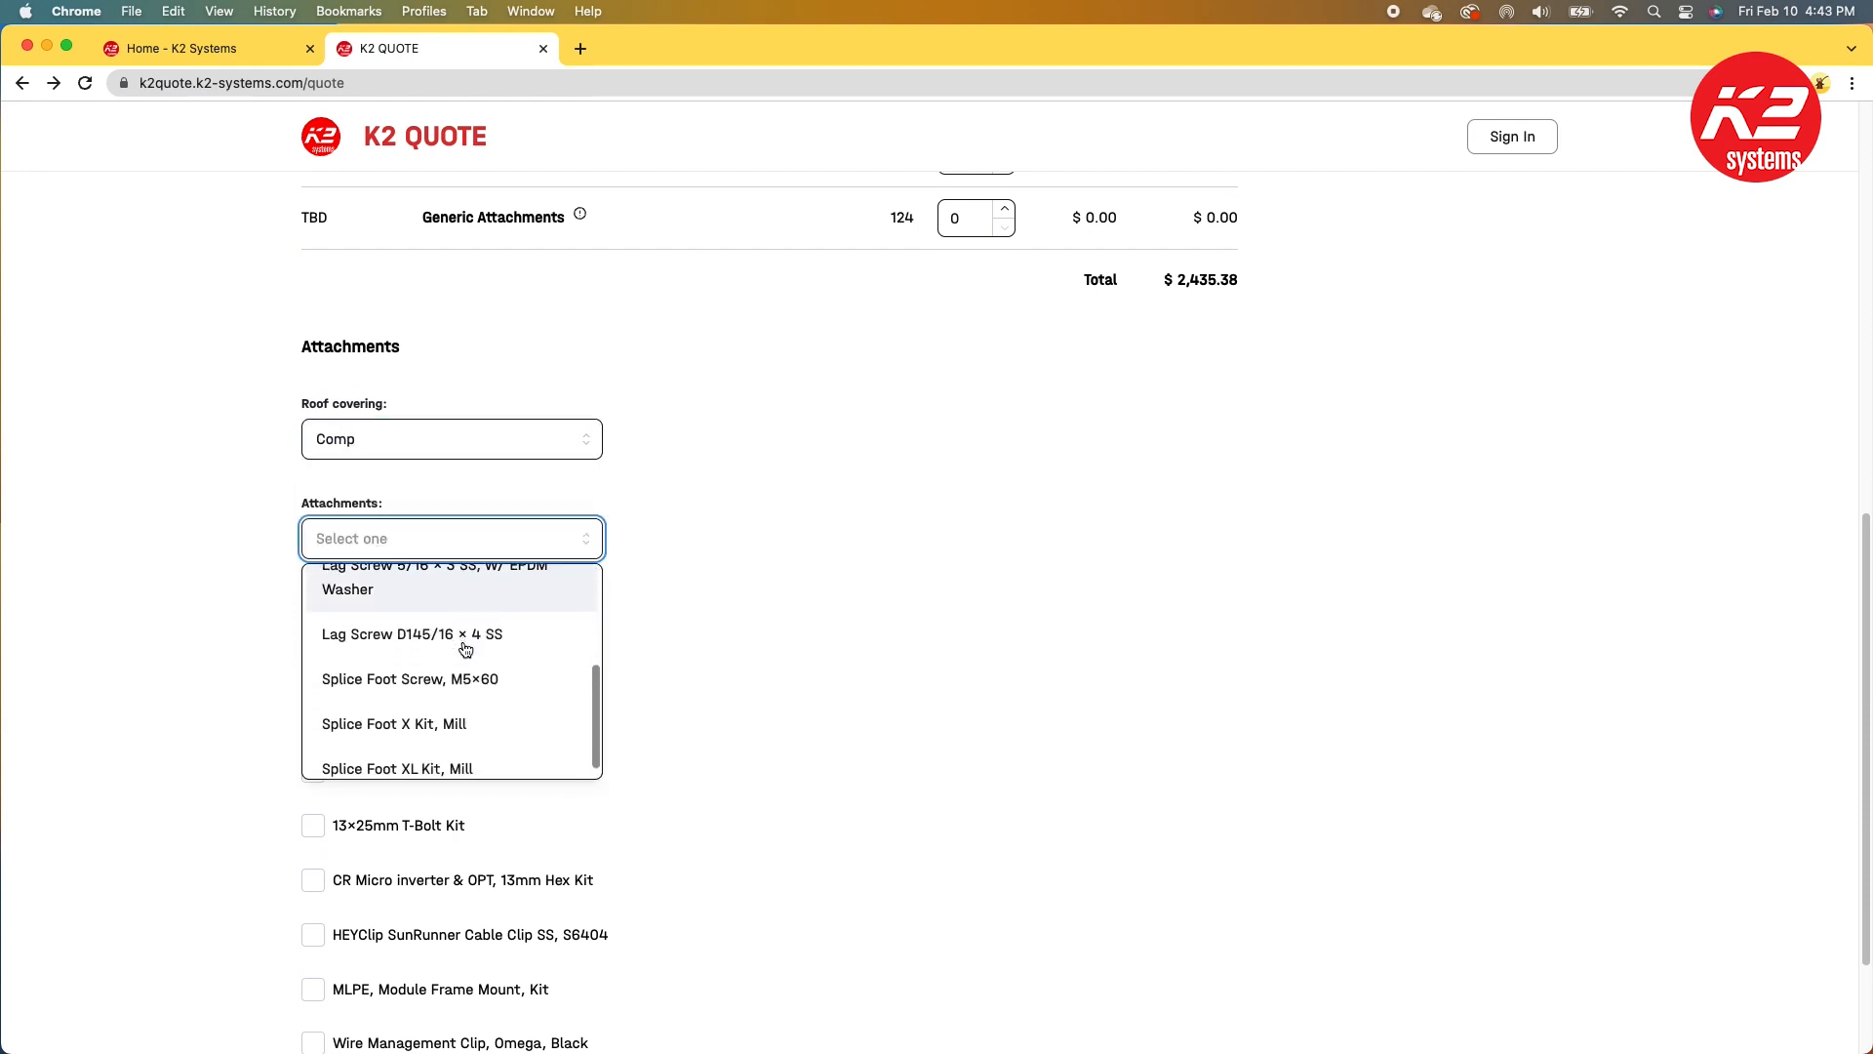
left_click(491, 751)
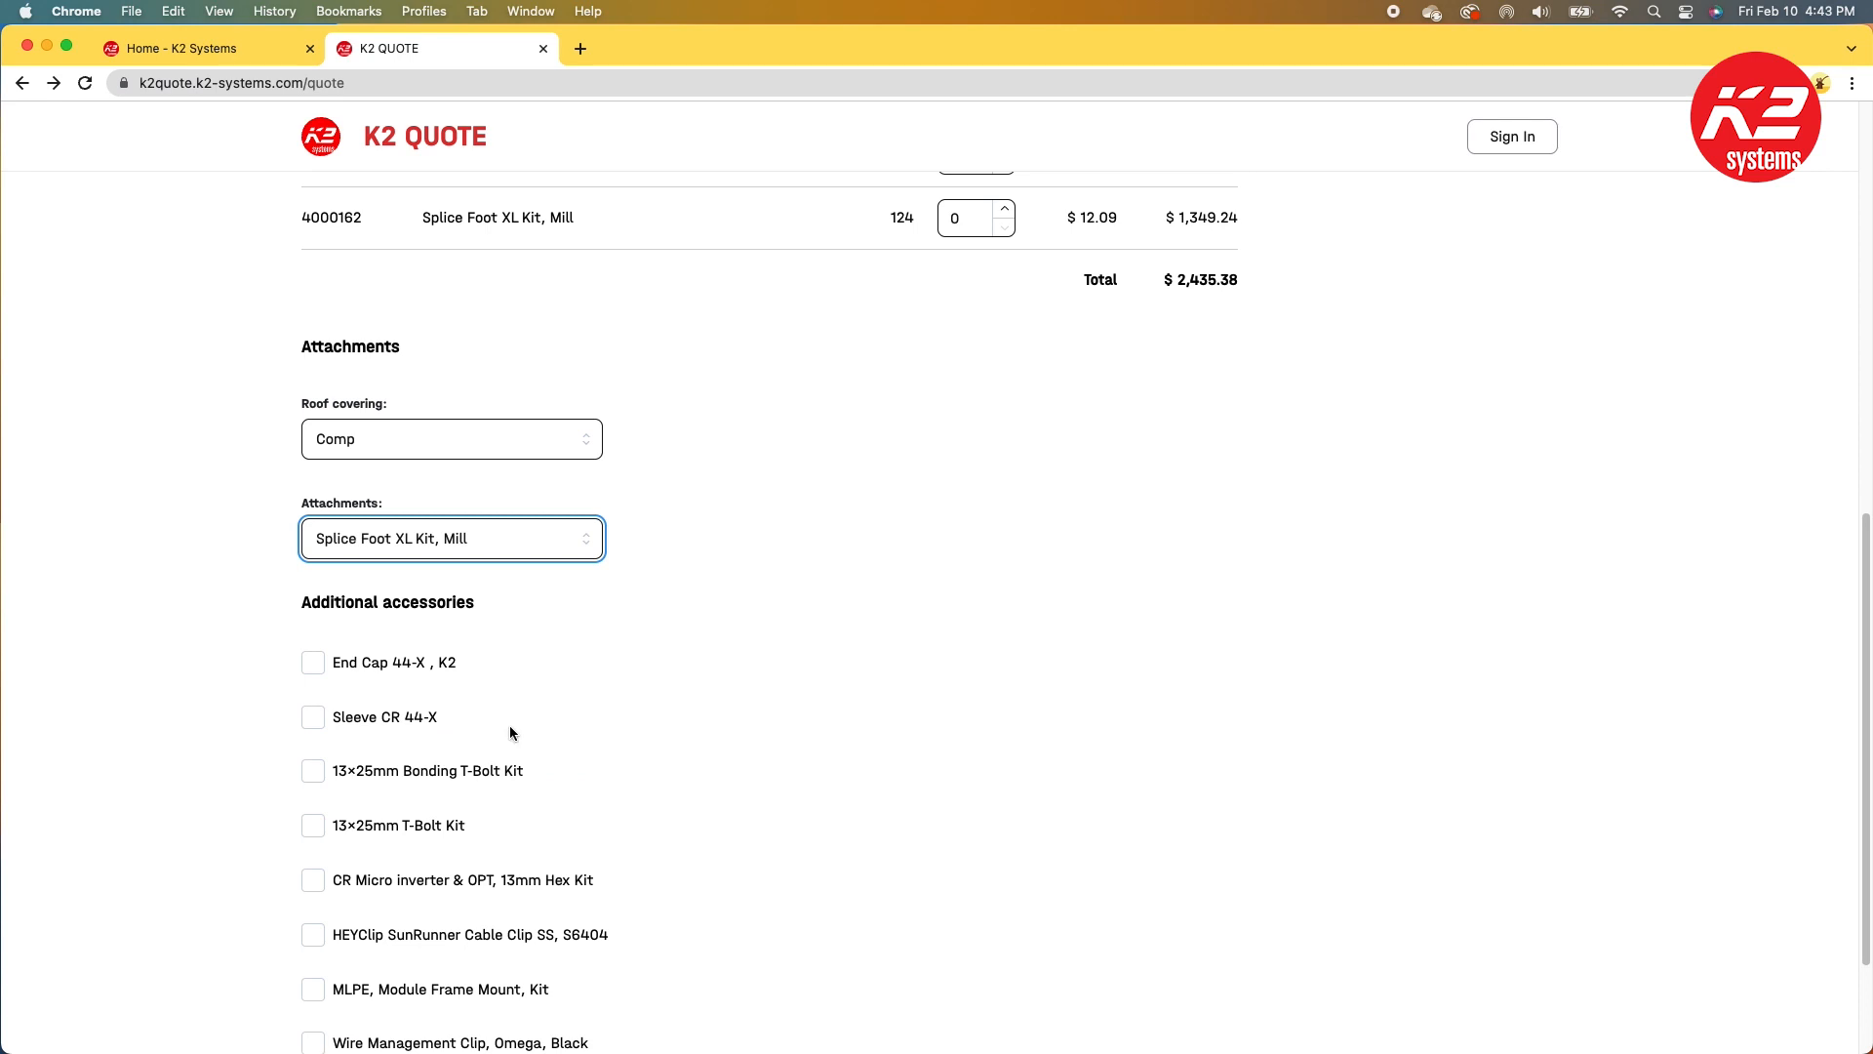
Step: Add 2 extra units each of the Yeti Hidden EC set, Rail Connector set and Everest Ground Lug set
scroll(703, 717, "up", 3)
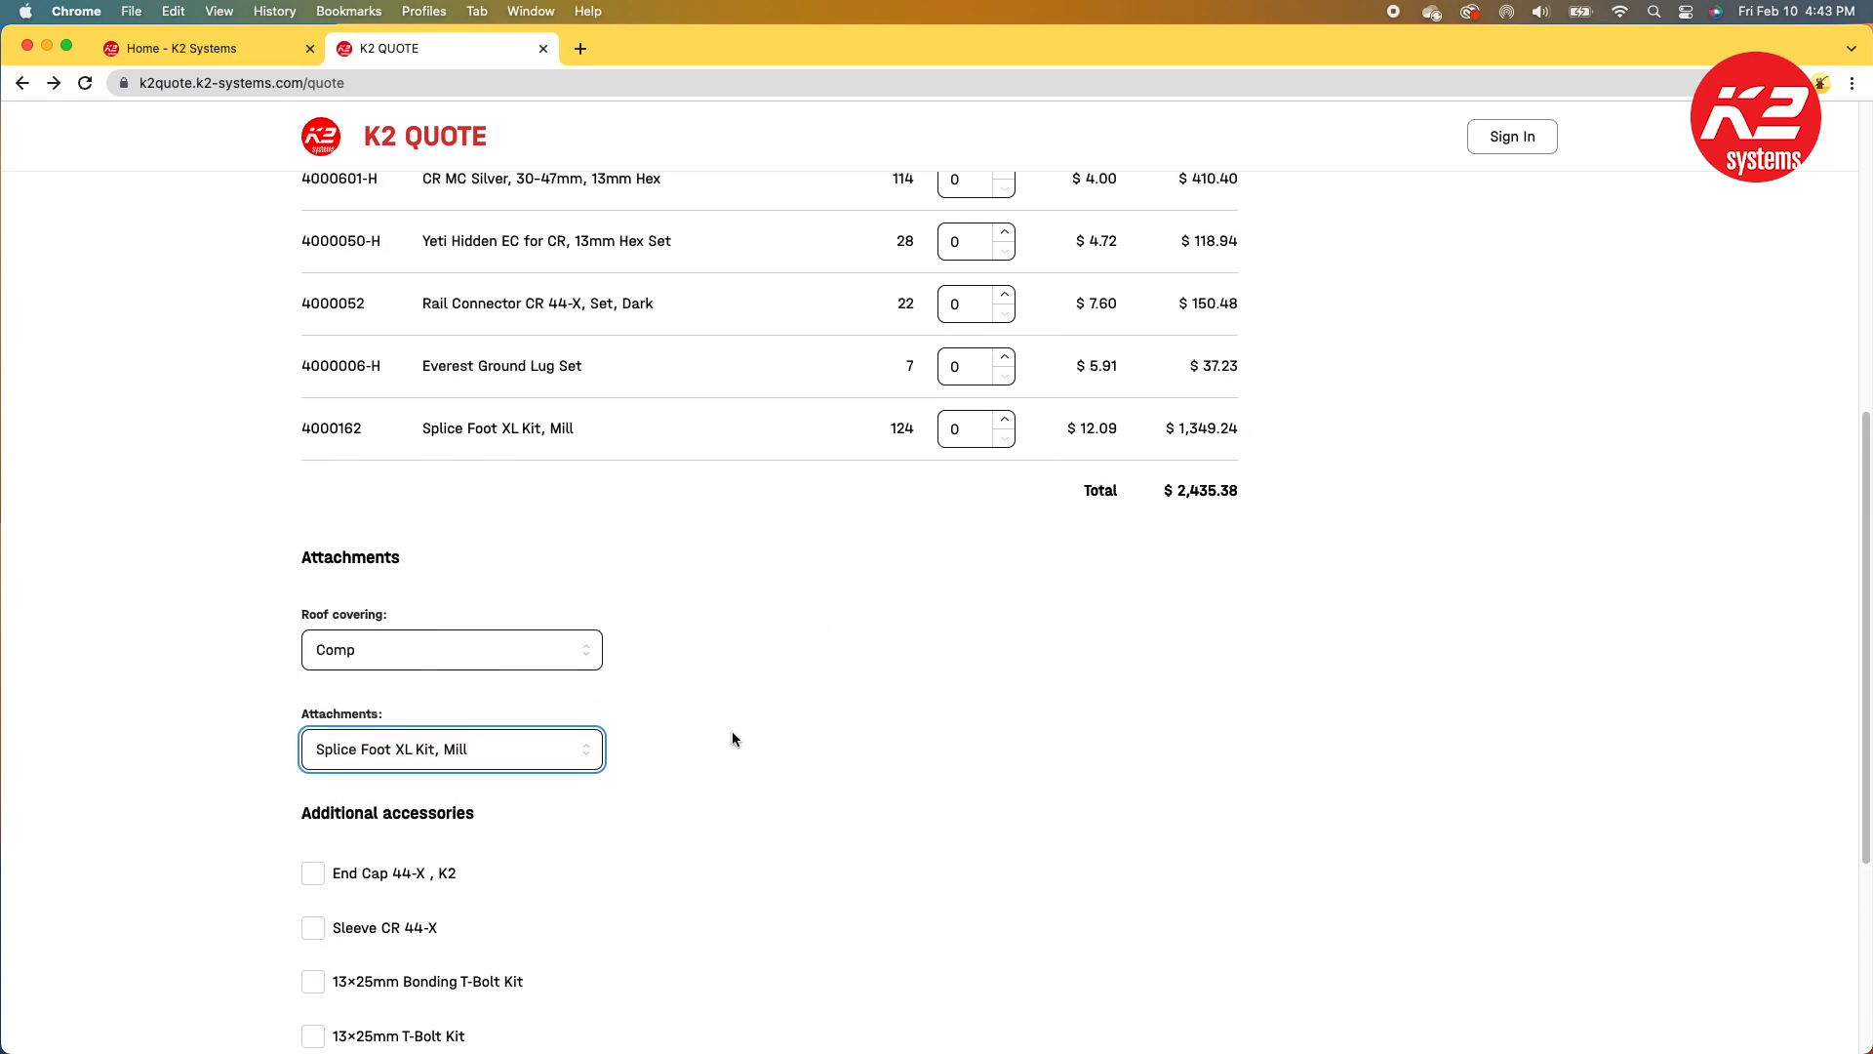
scroll(733, 739, "up", 3)
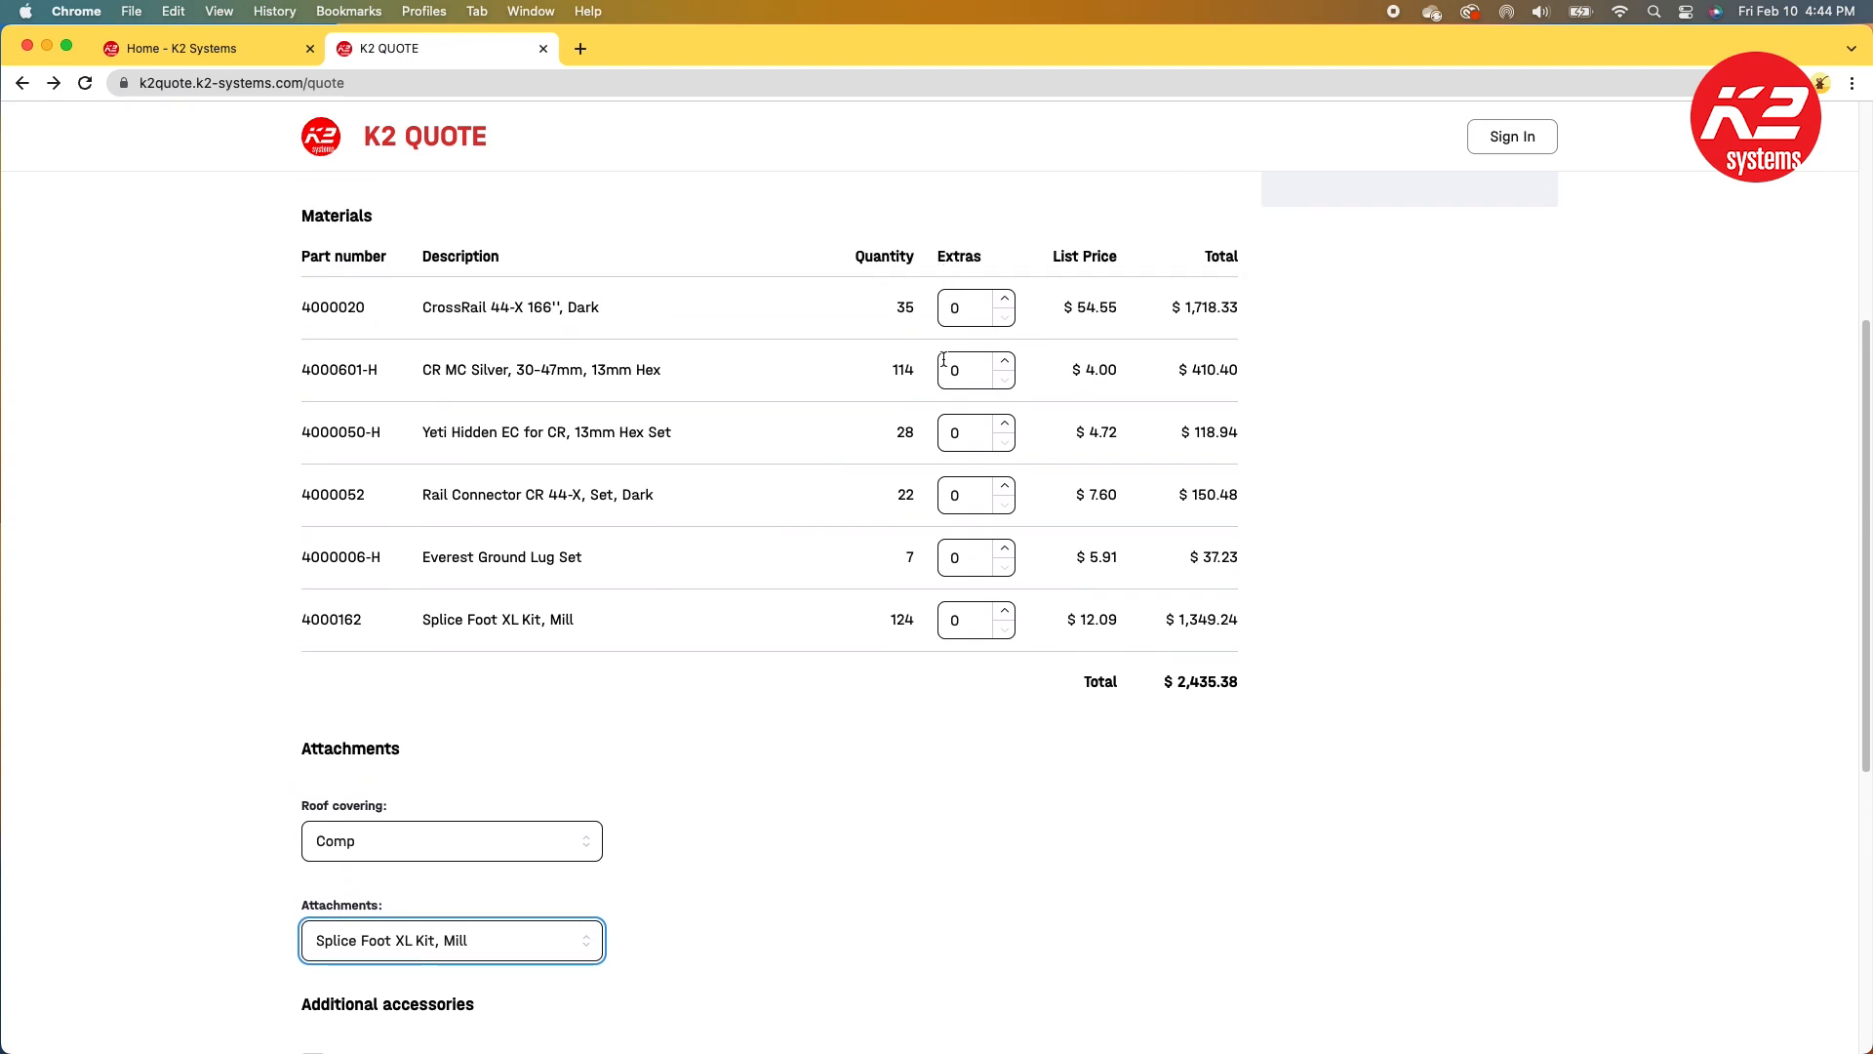
left_click(1004, 427)
left_click(1005, 426)
double_click(1005, 486)
left_click(1005, 549)
Step: Add the End Cap 44-X, MLPE Module Frame Mount Kit, and both Wire Management Clip accessories
scroll(851, 641, "down", 6)
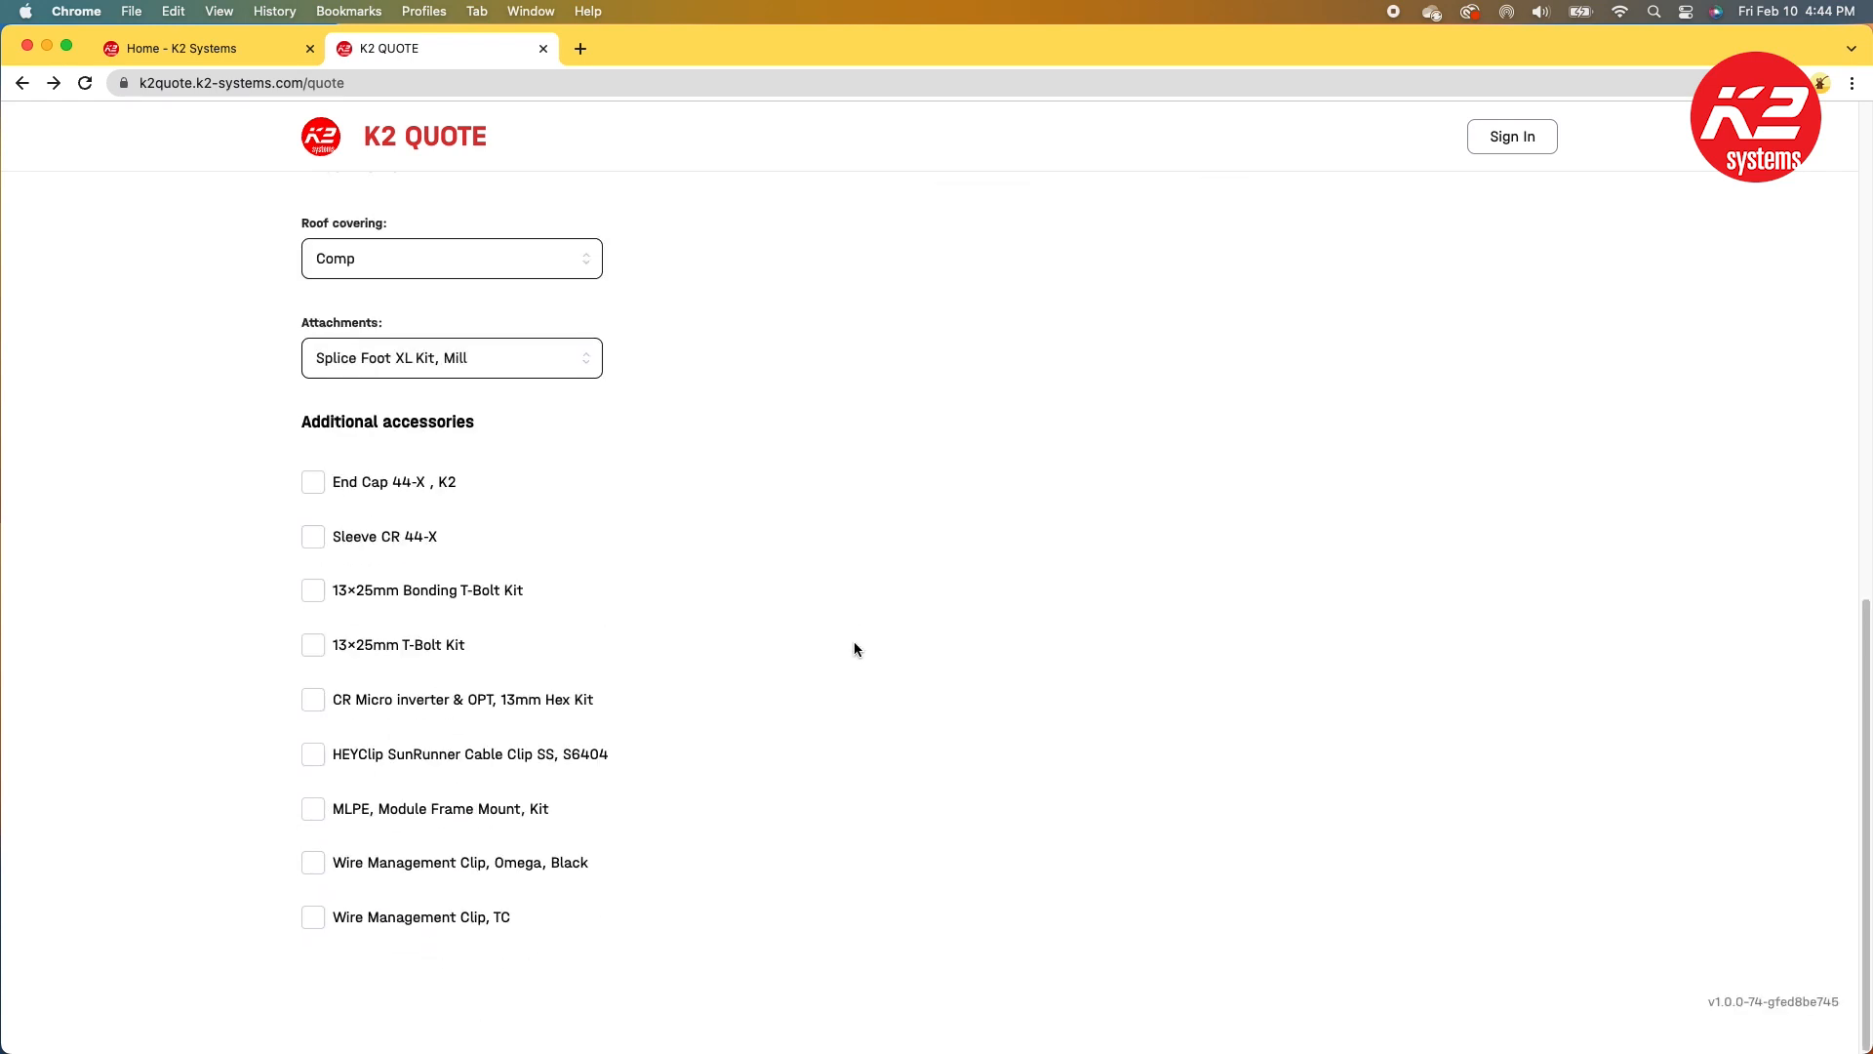
left_click(317, 491)
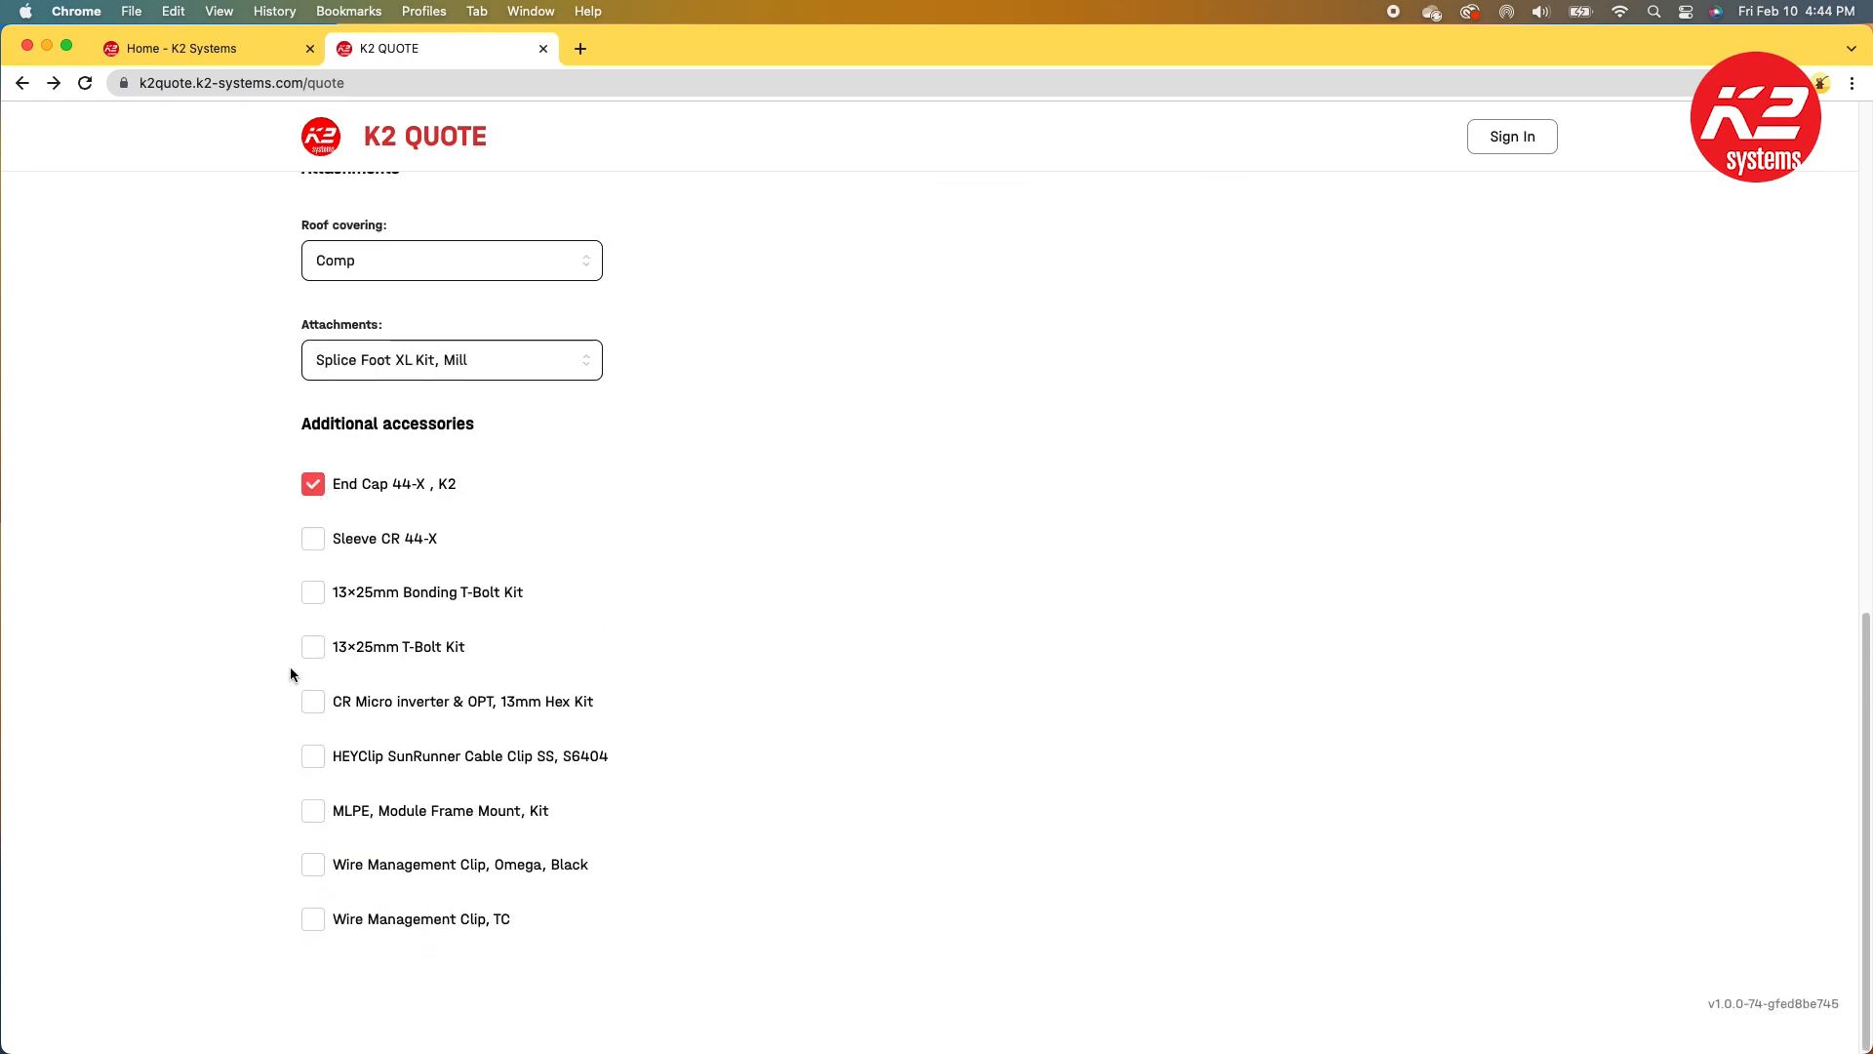
left_click(307, 814)
left_click(311, 867)
left_click(311, 922)
Step: Set extras to 10 MLPE mounts, 50 Omega wire clips and 50 TC wire clips, and raise the End Cap extras
scroll(998, 724, "up", 6)
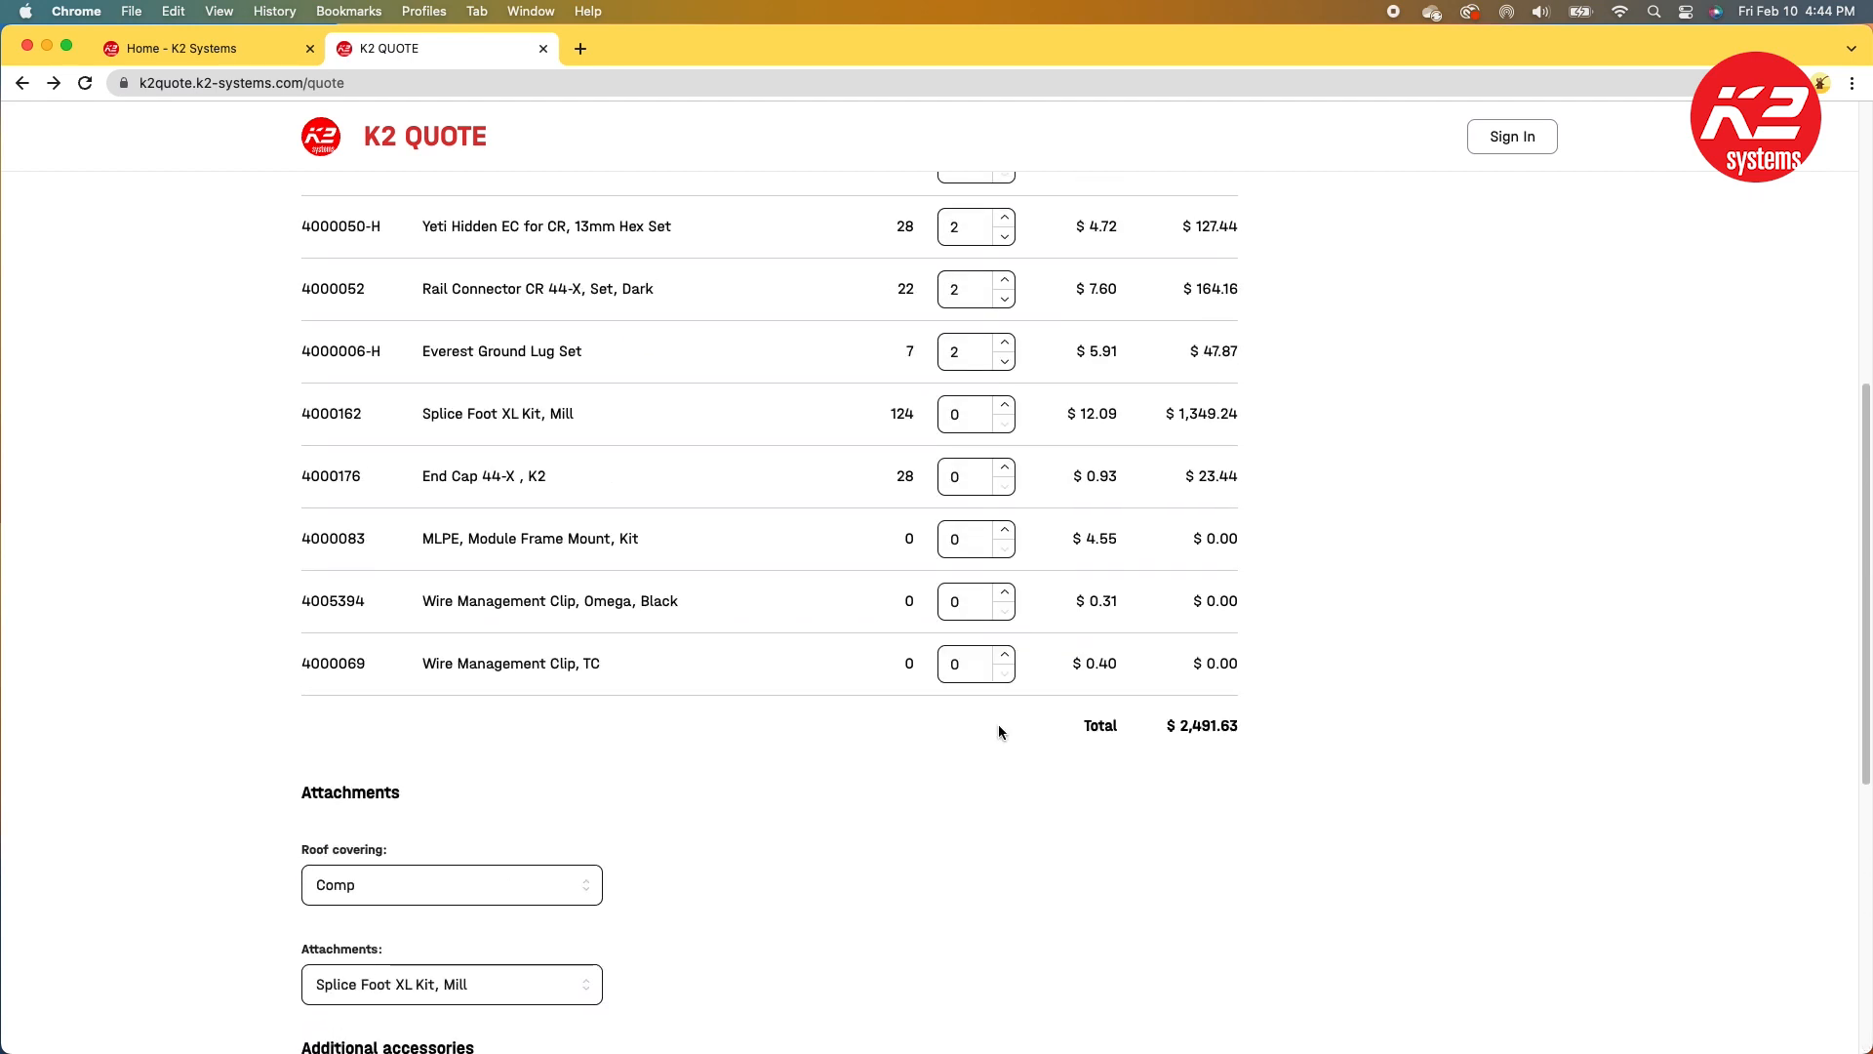
left_click(950, 541)
type("10")
left_click(946, 604)
type("50")
left_click(943, 668)
type("50")
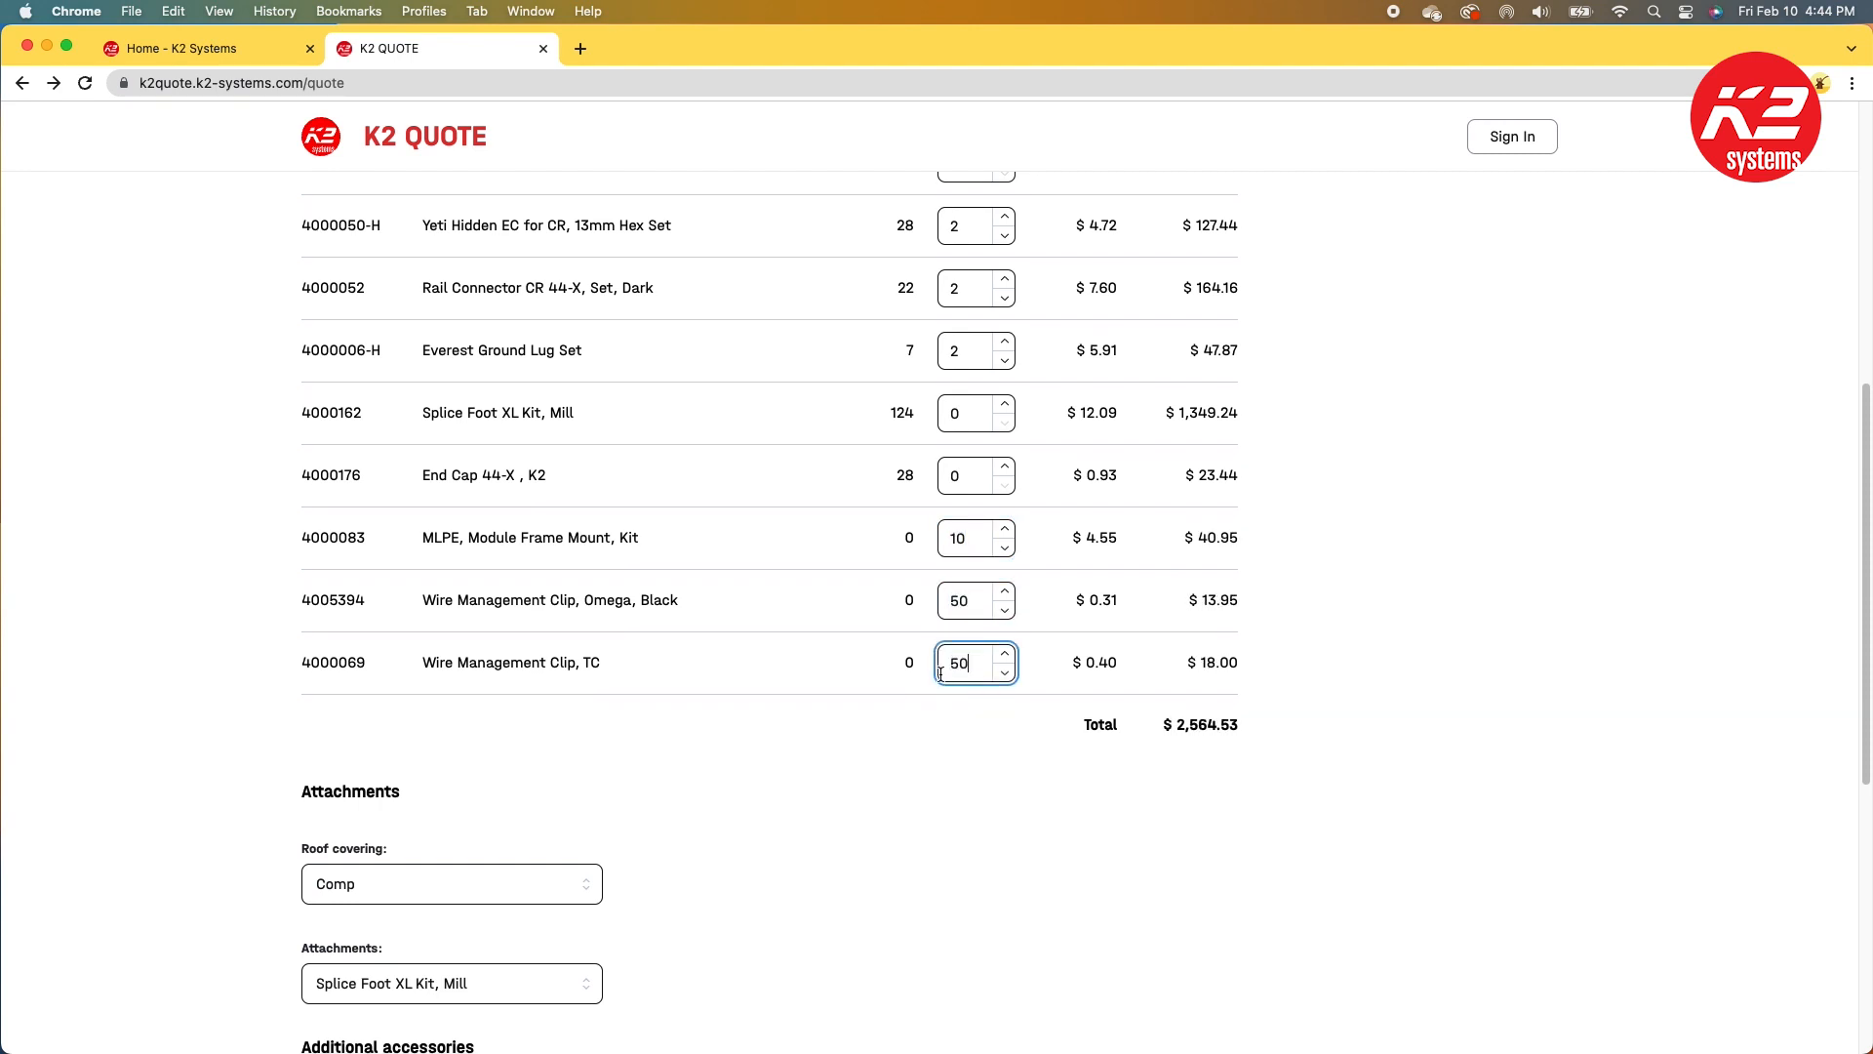
left_click(1005, 467)
left_click(1005, 466)
left_click(1005, 466)
left_click(1005, 466)
Step: Download the estimate as Excel and CSV files
scroll(1391, 680, "up", 2)
scroll(1391, 680, "up", 5)
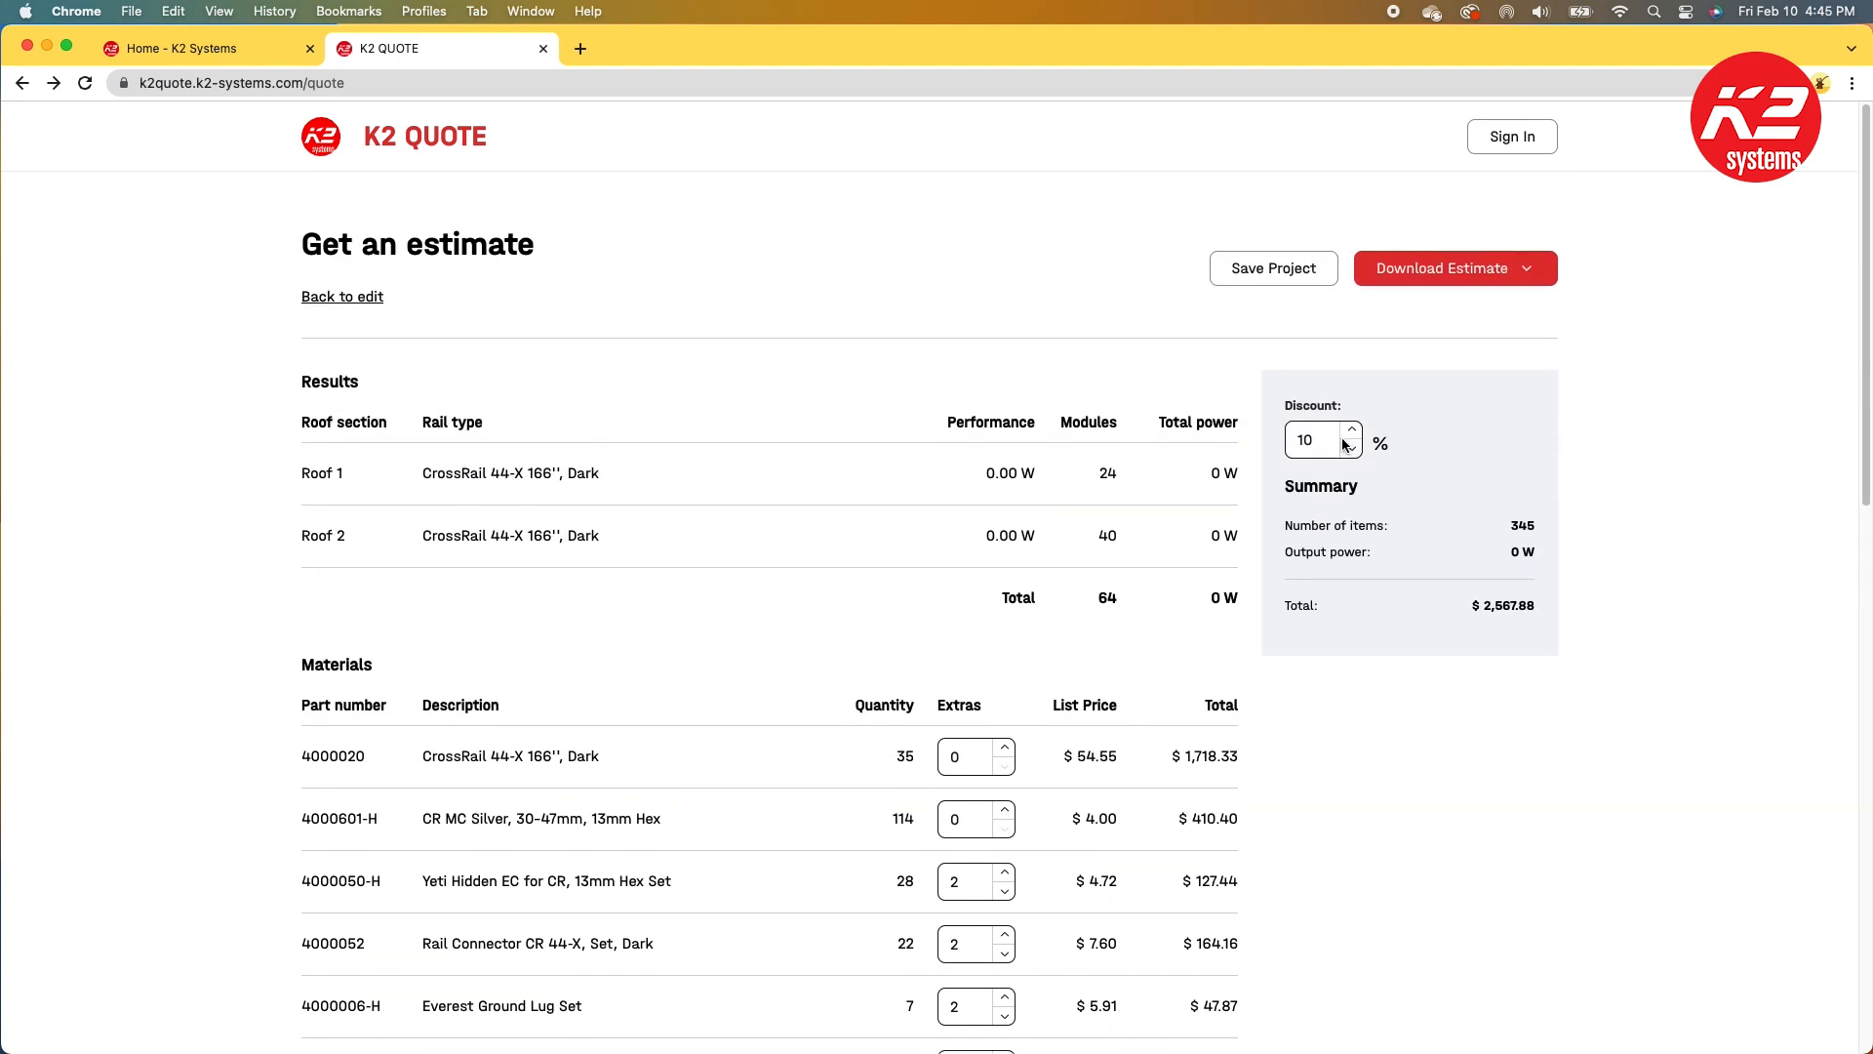
left_click(1524, 277)
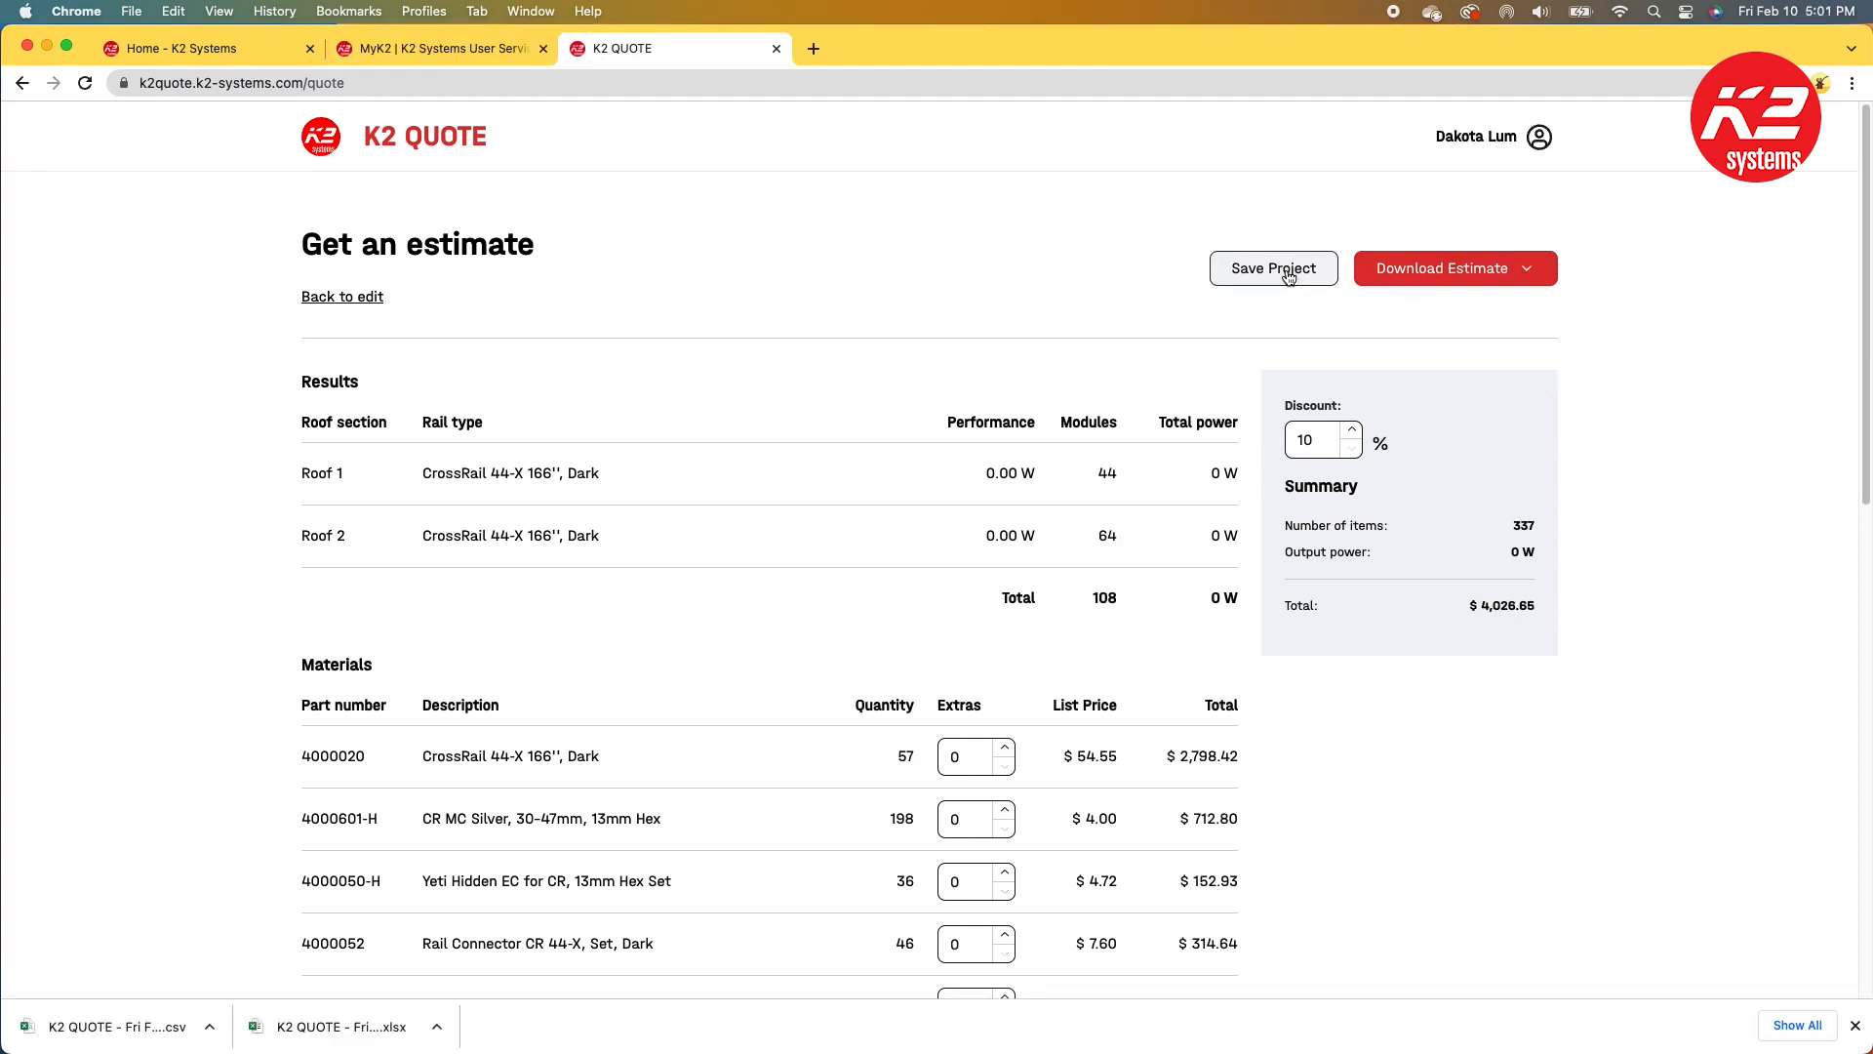
Step: Save the project as Tutorial, entering the client's name and zip code
left_click(1286, 271)
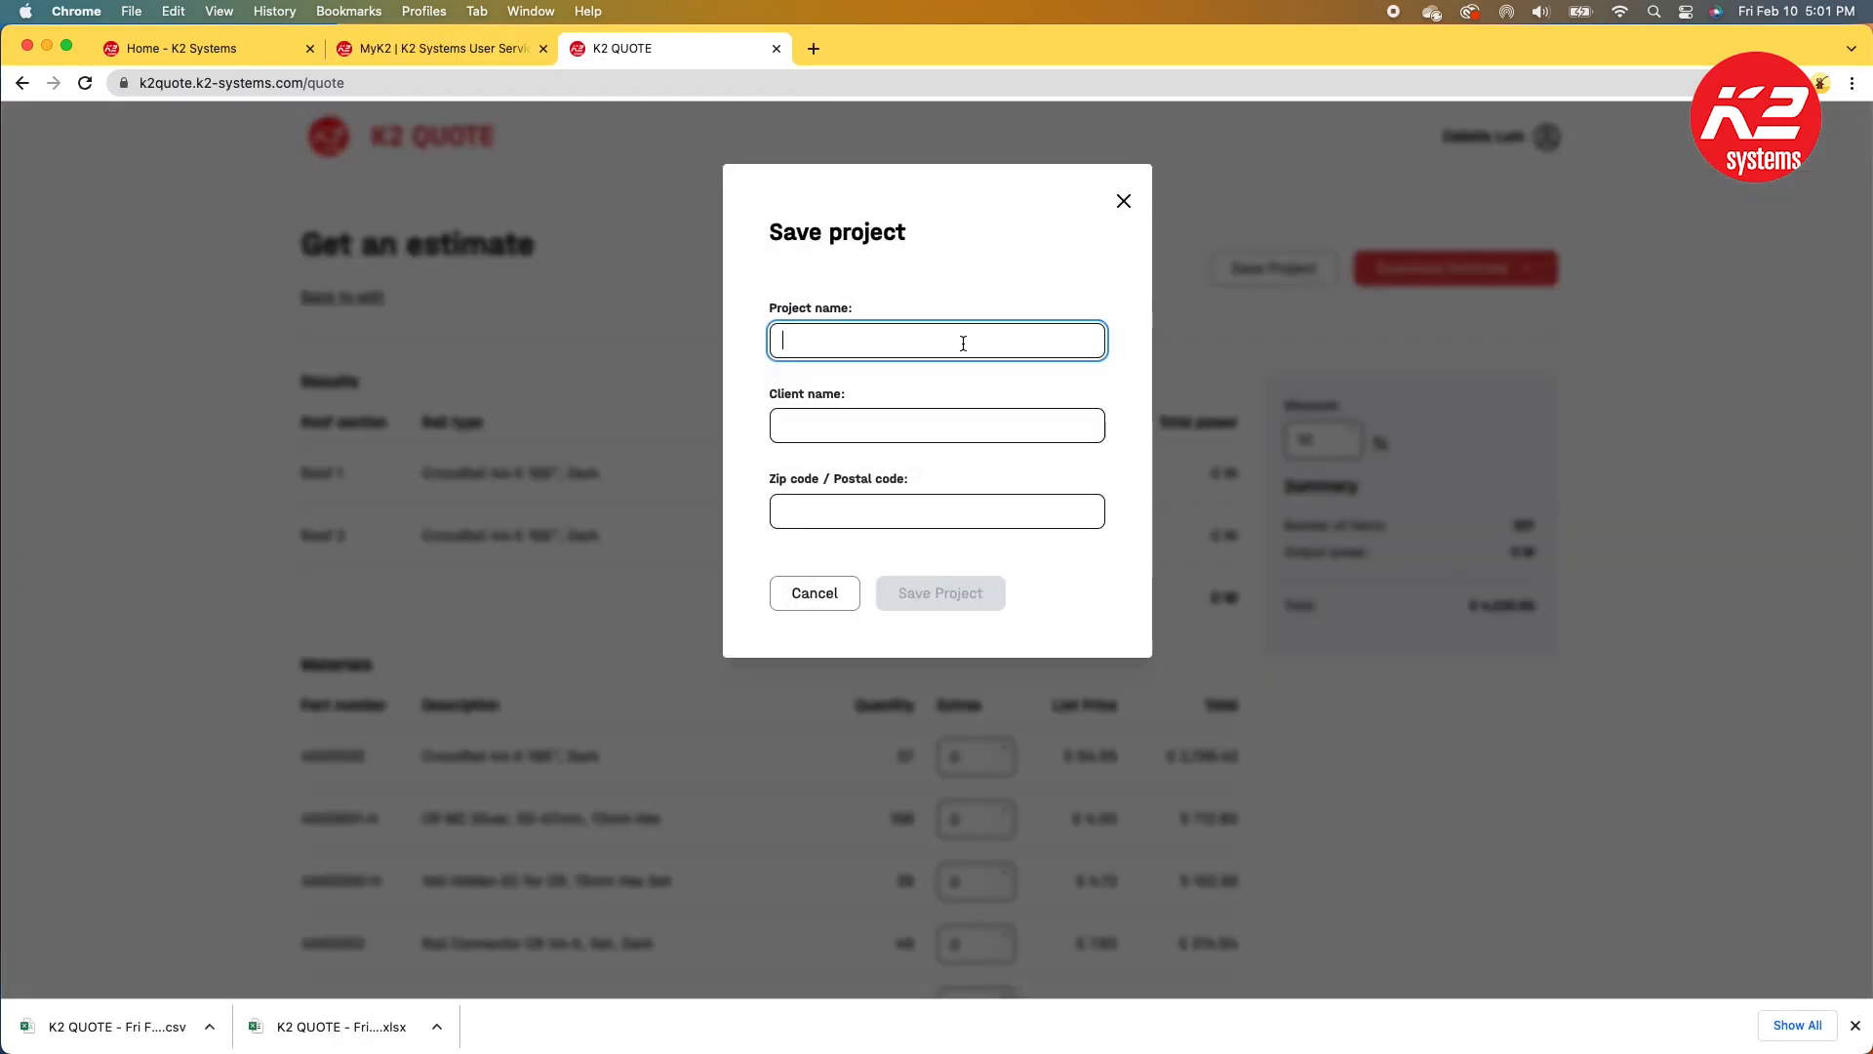
type("Tu")
type("ial")
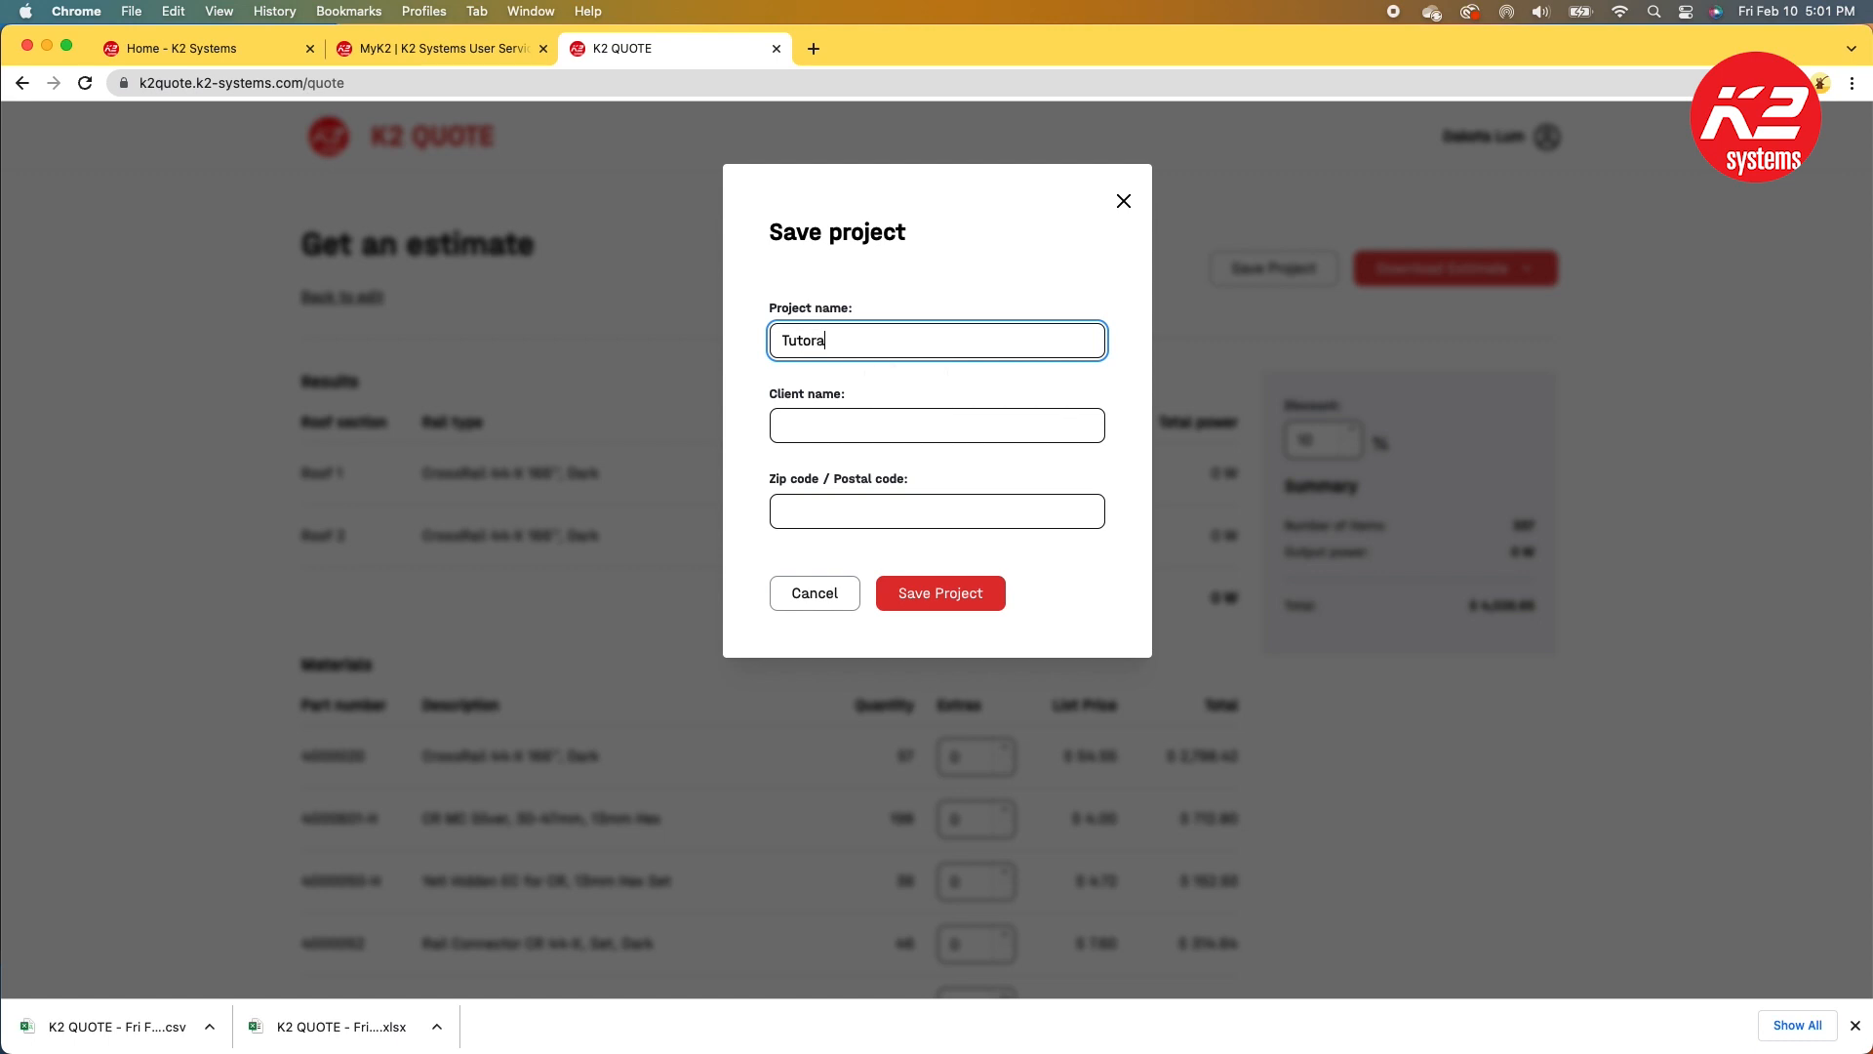
key("Tab")
type("Dakota")
key("Tab")
type("92056")
left_click(959, 586)
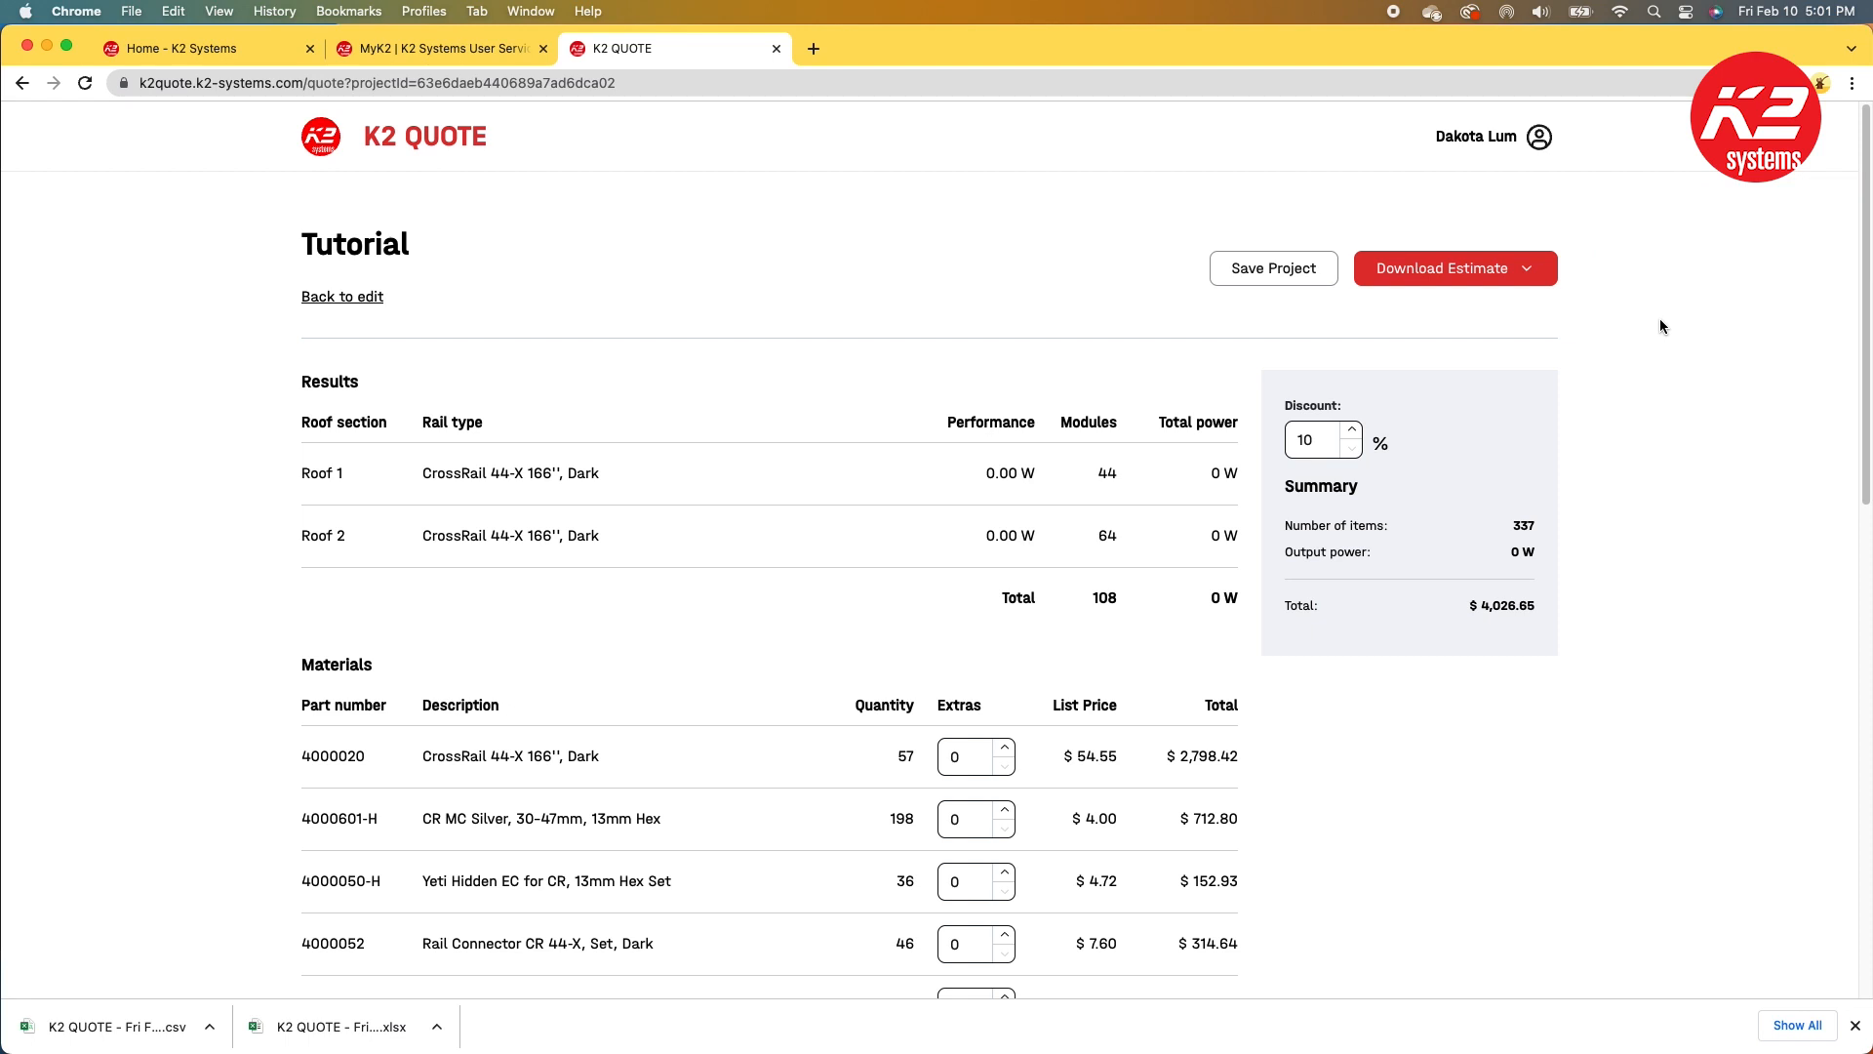
Step: Open the projects list and duplicate the Tutorial project as Tutorial copy
left_click(1539, 137)
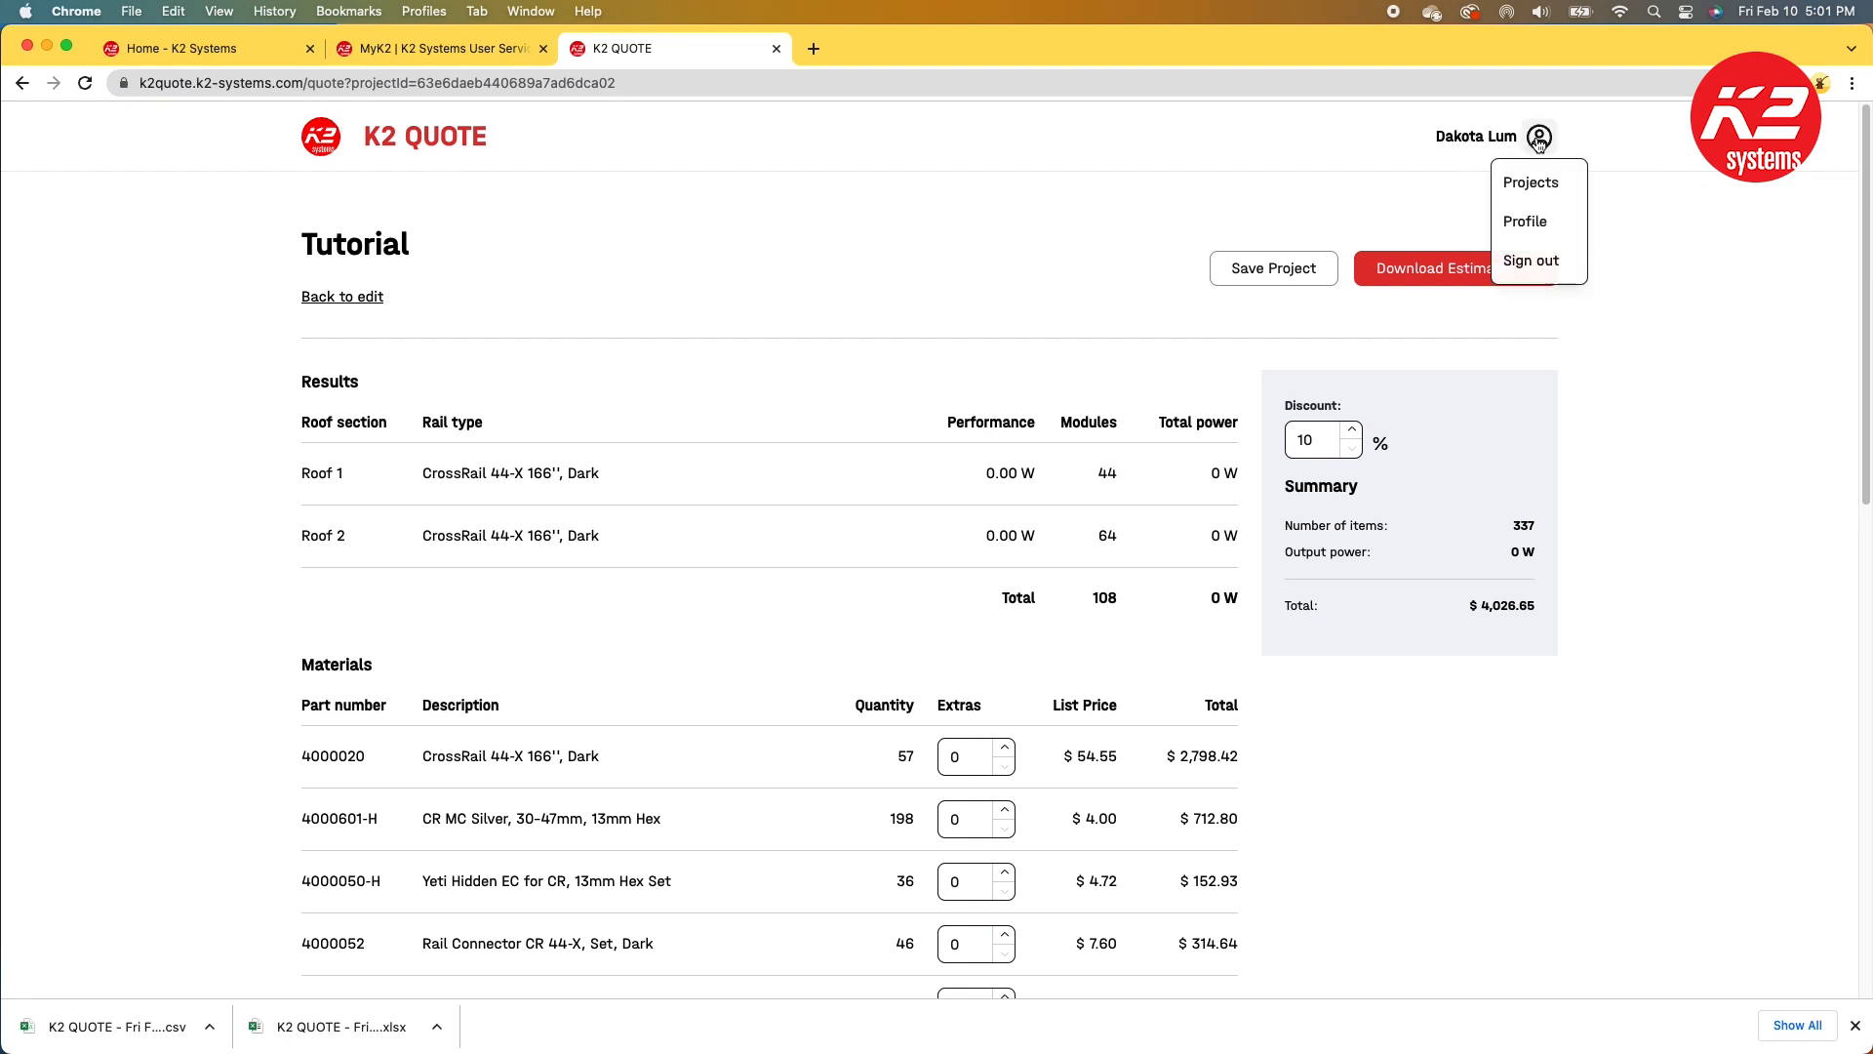
left_click(1532, 186)
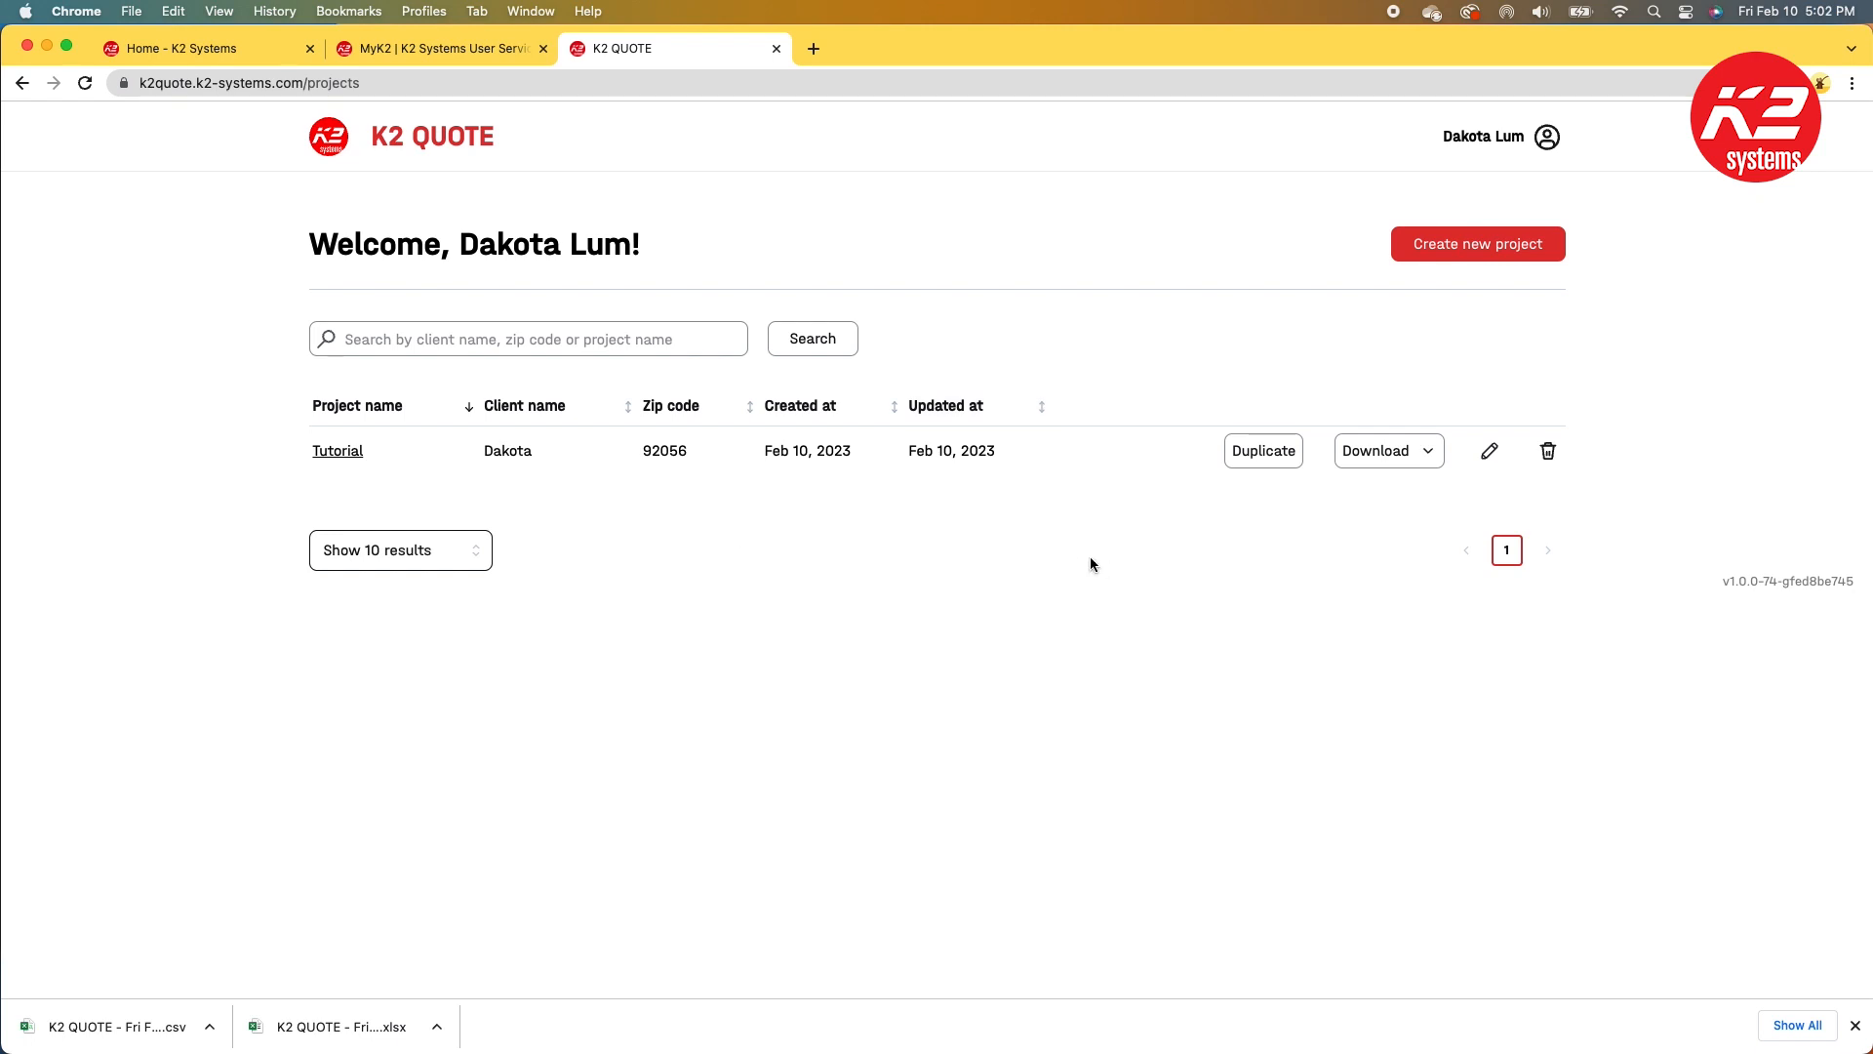
left_click(1237, 451)
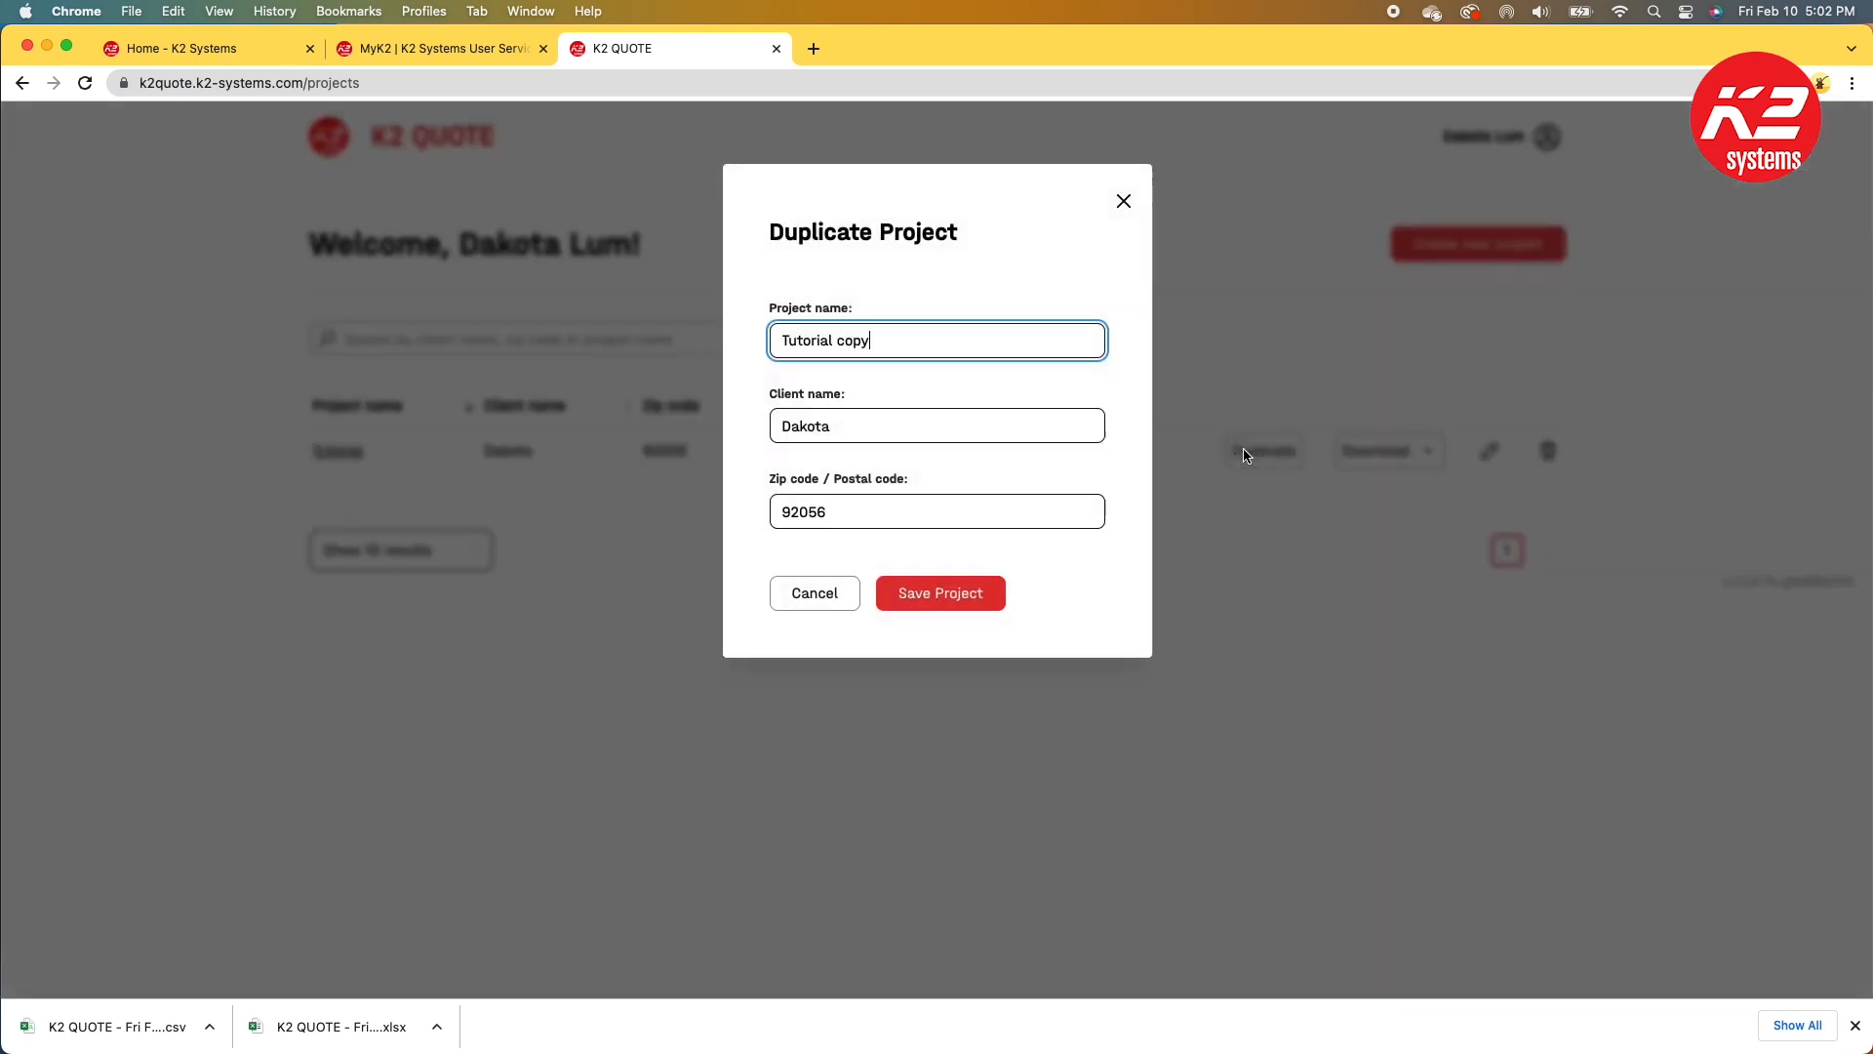
left_click(911, 597)
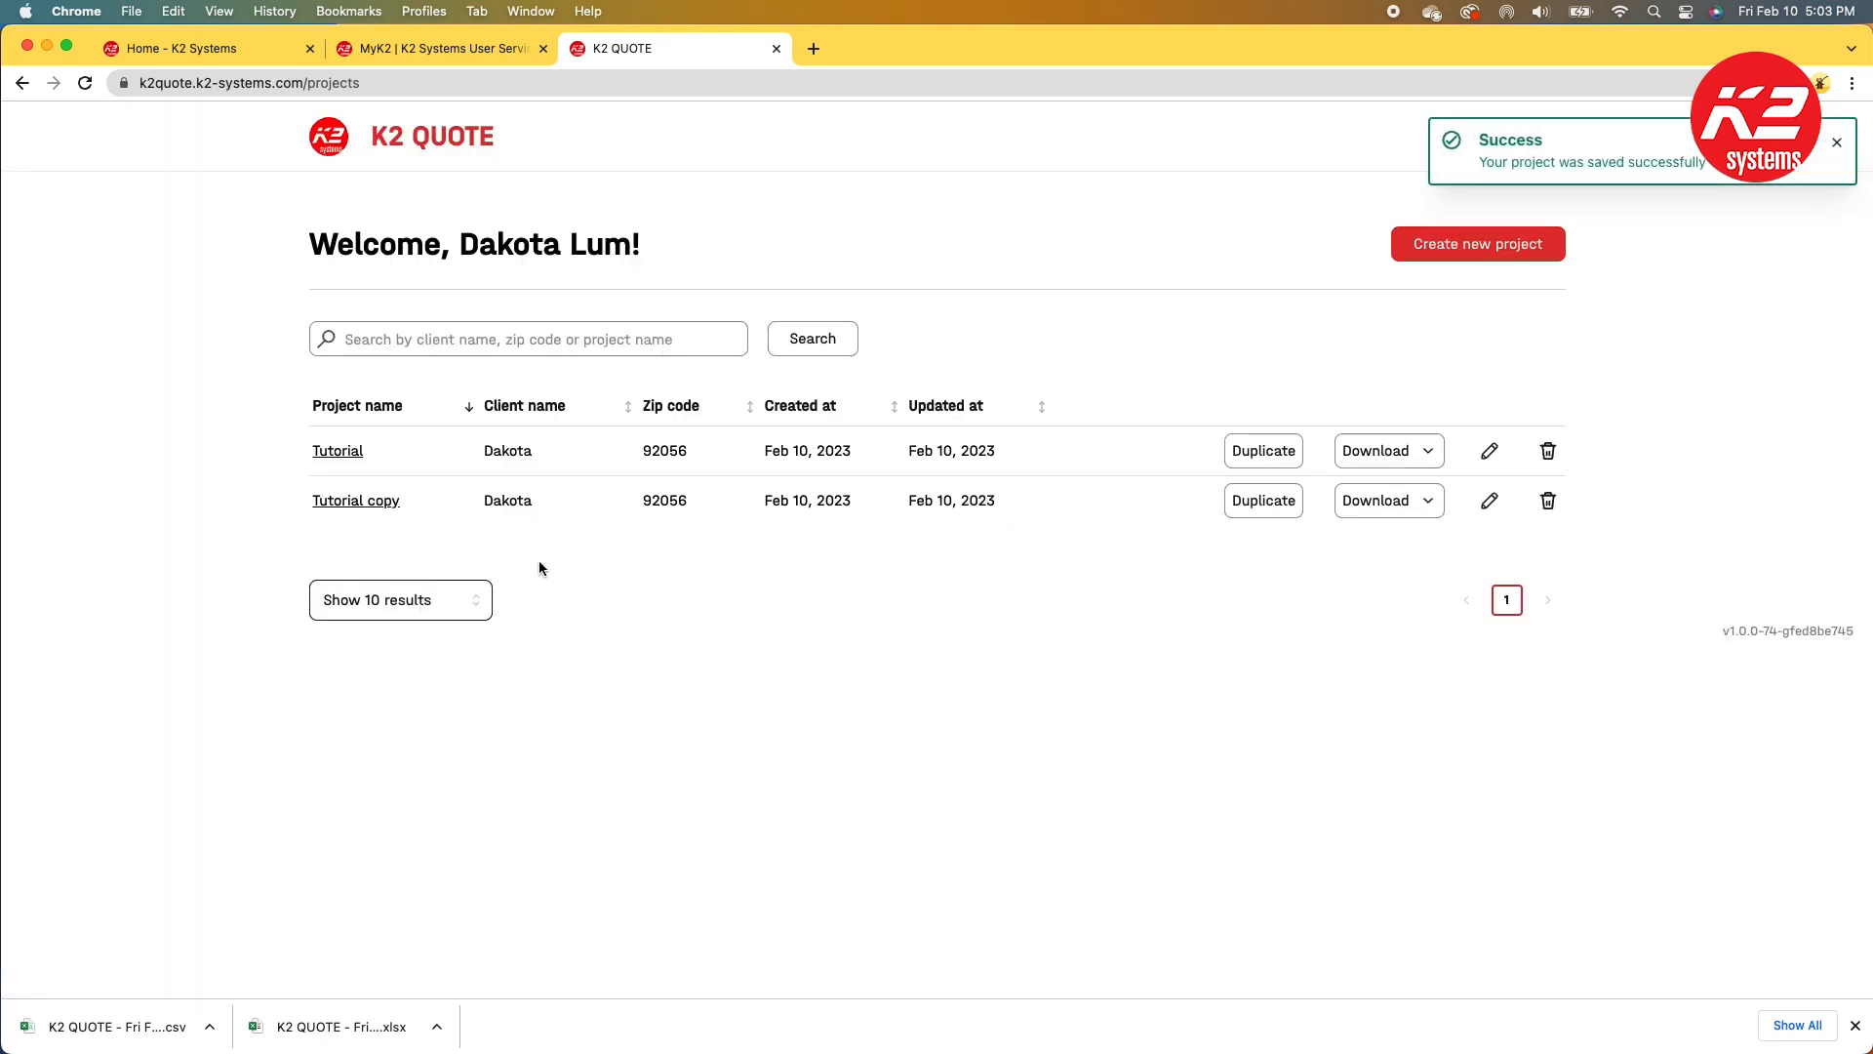
Step: Open Tutorial copy for editing and erase row 4 of Roof 1's modules
left_click(381, 502)
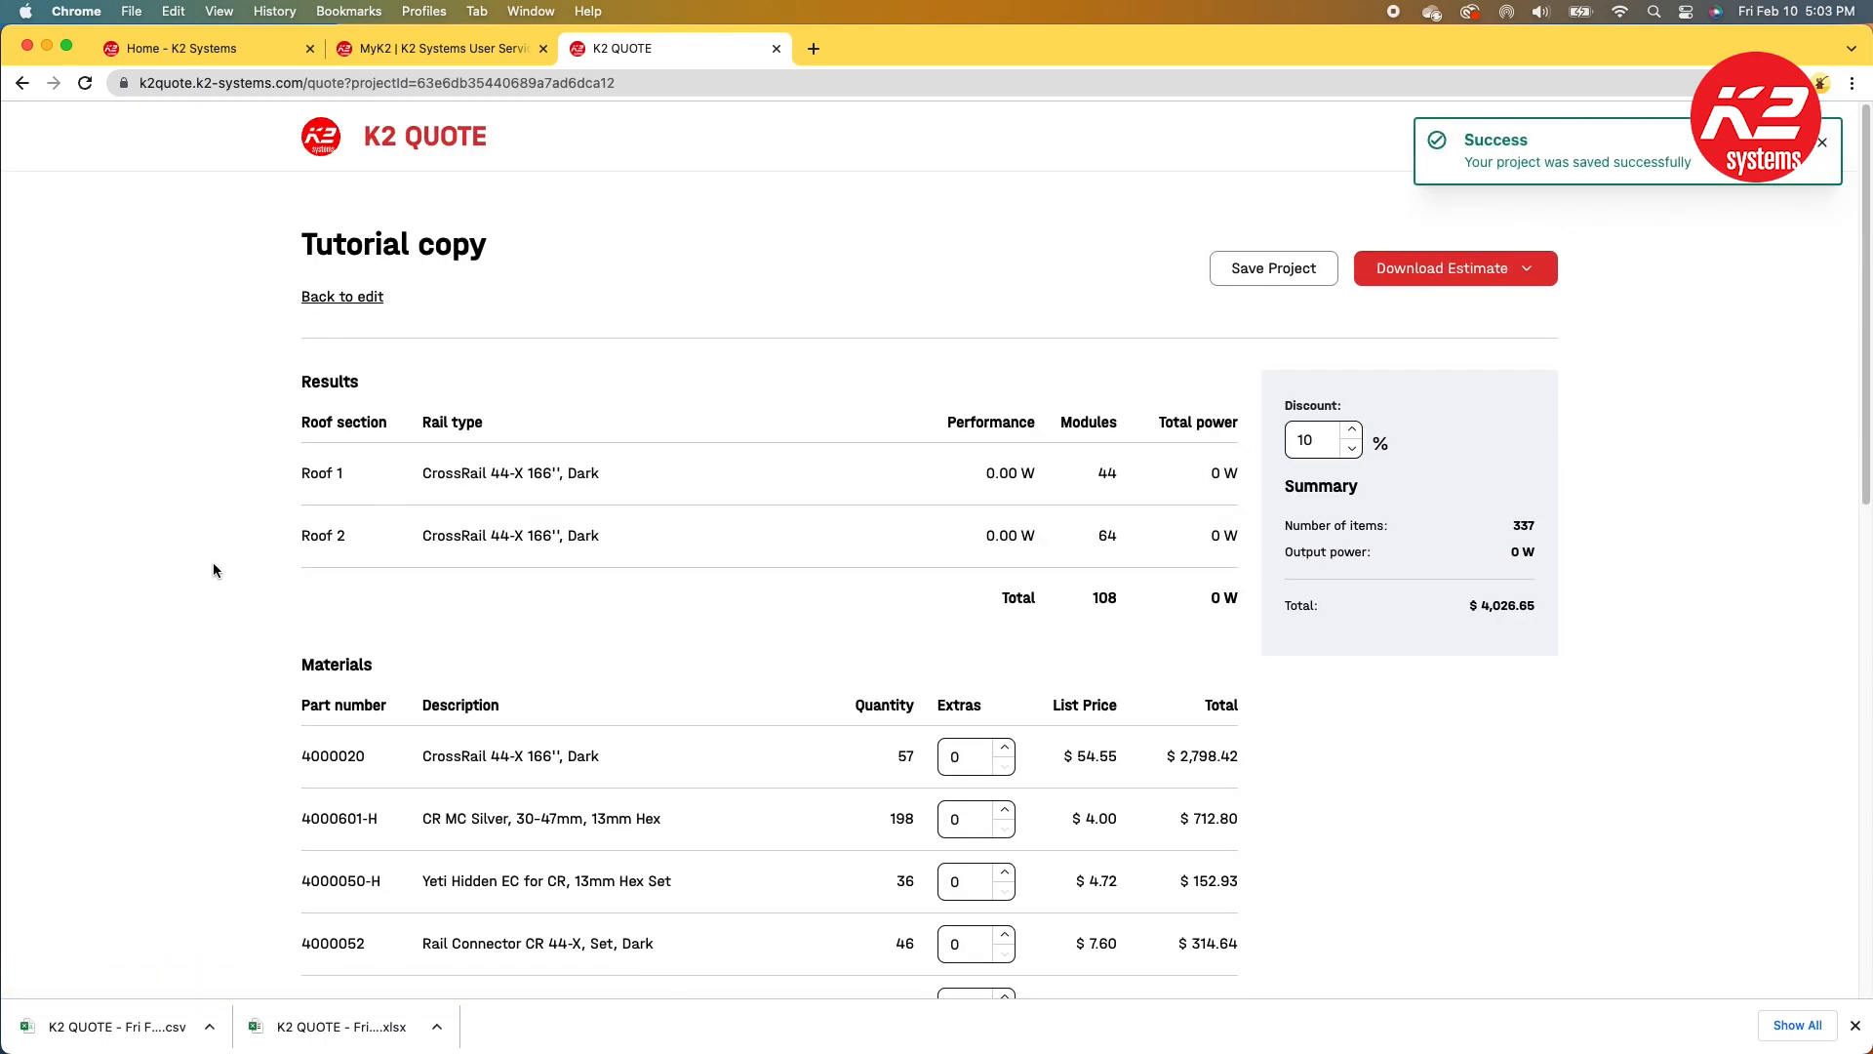
left_click(342, 298)
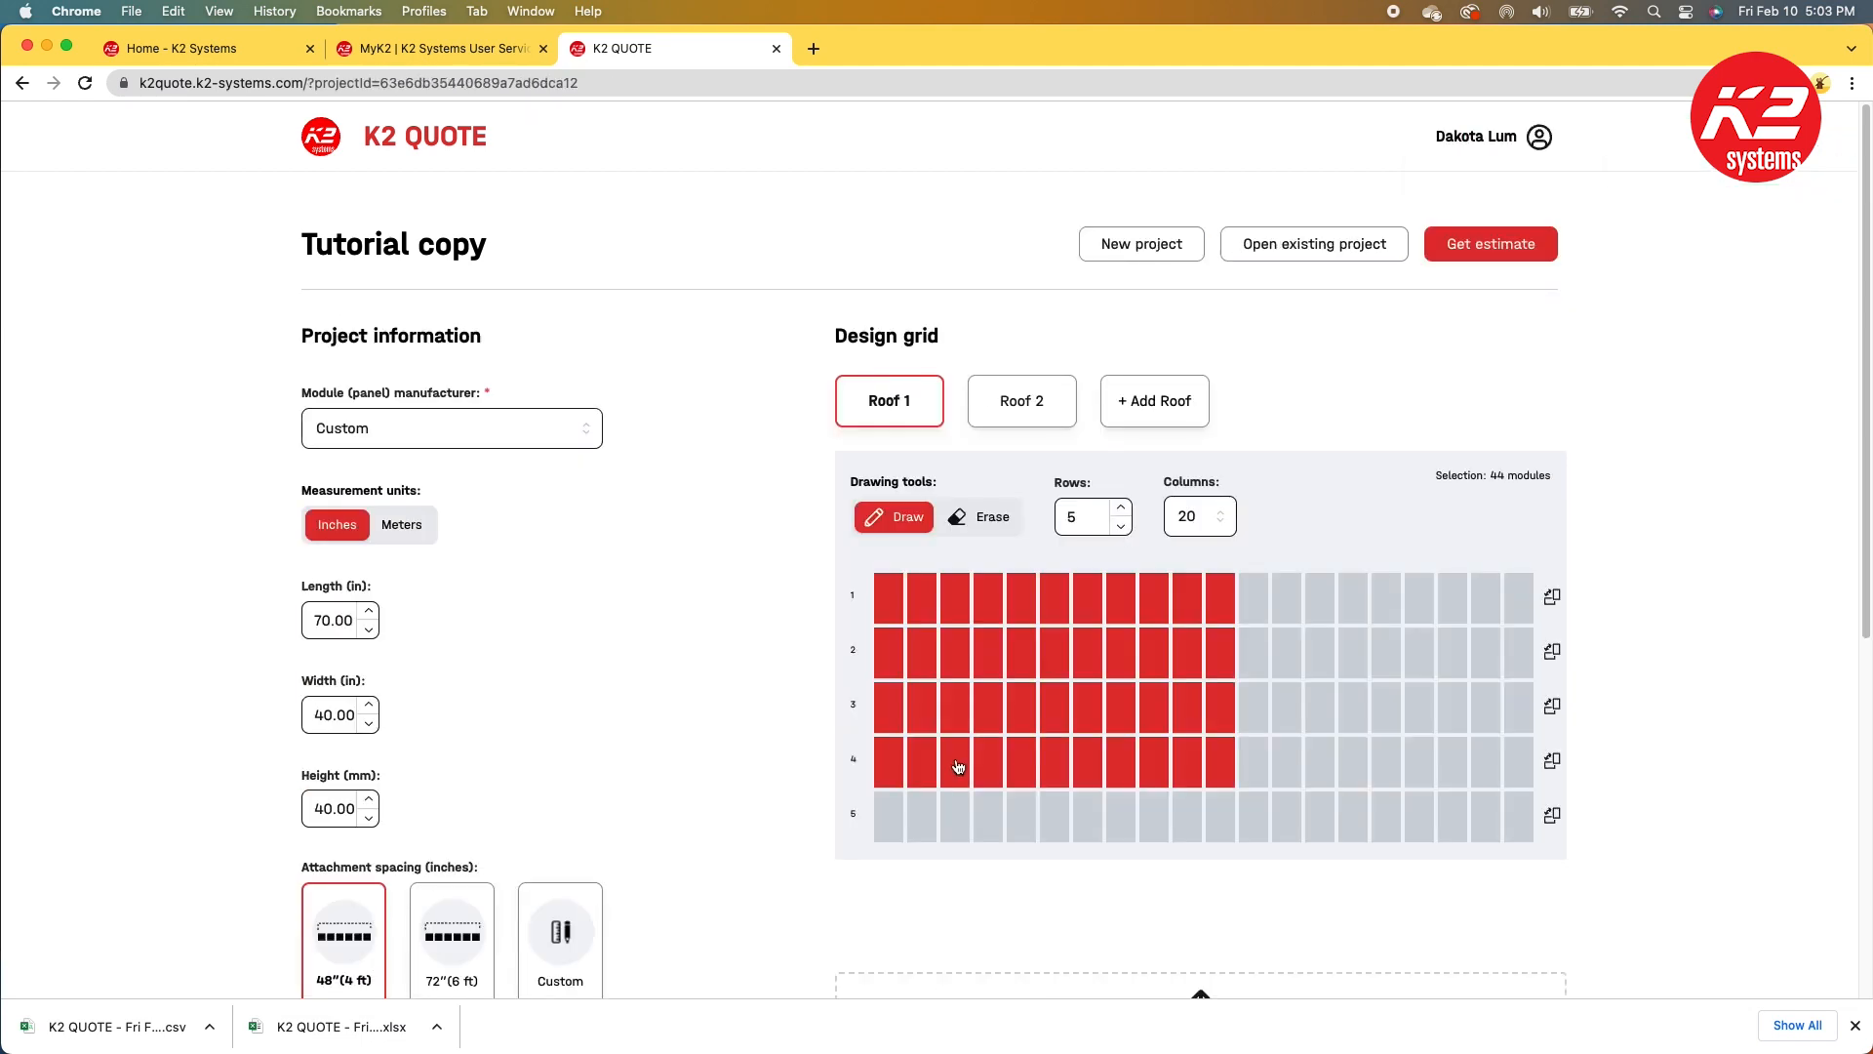
left_click(988, 514)
left_click_drag(898, 766, 1283, 776)
Step: In Roof 2's grid editor, erase the rightmost module column of rows 1 to 4 and save the changes
left_click(1037, 408)
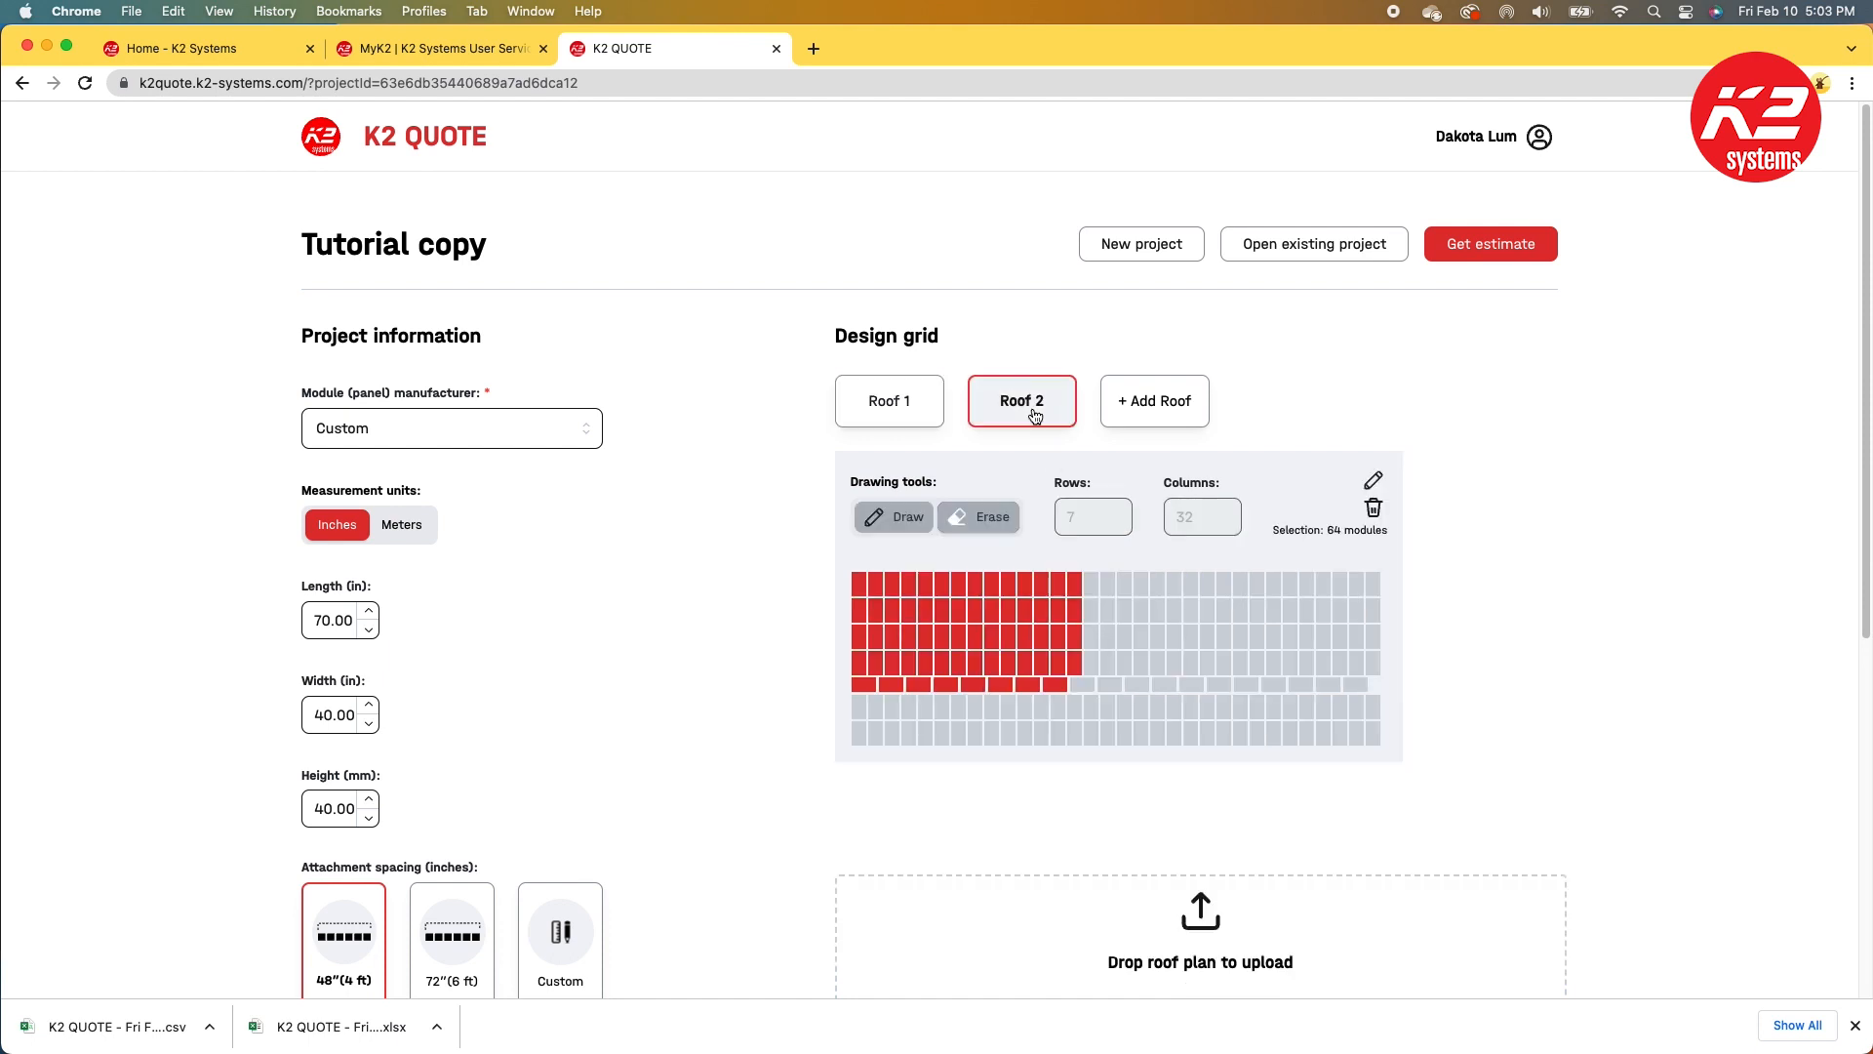
left_click(1375, 481)
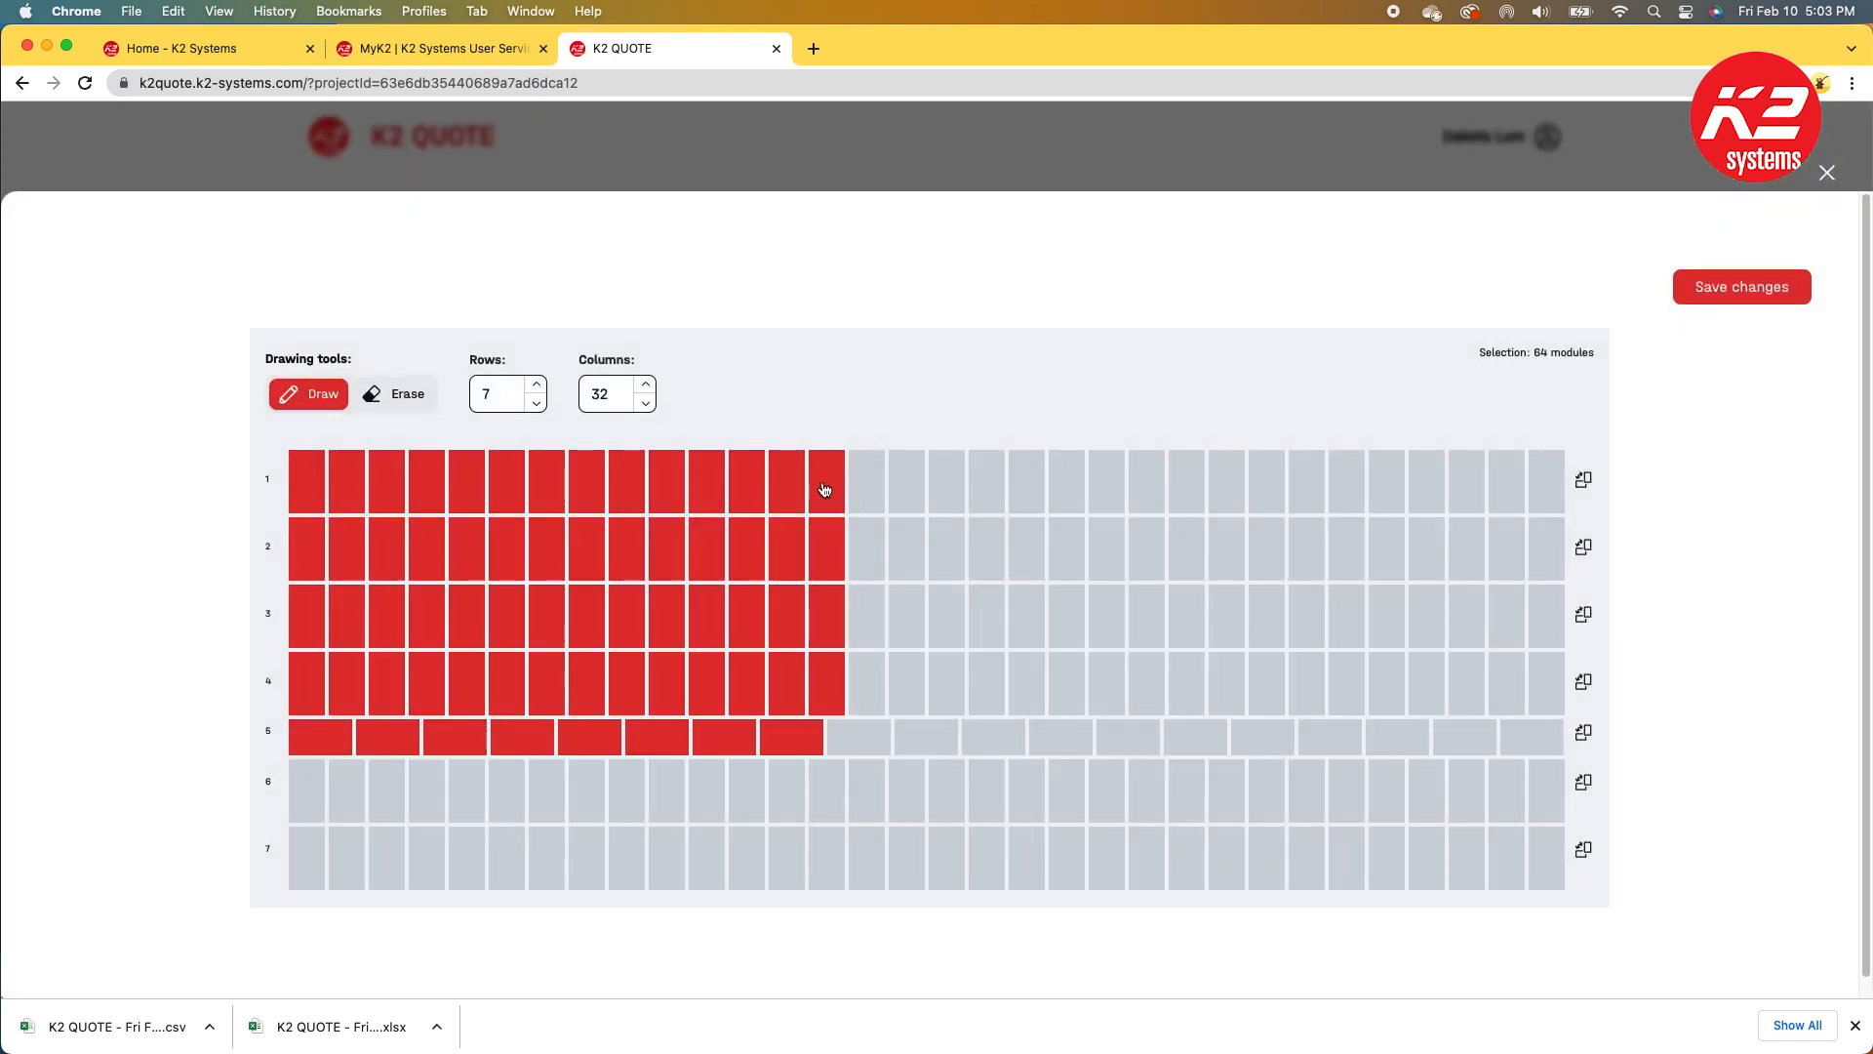
left_click(414, 408)
left_click_drag(847, 467, 849, 699)
left_click(1780, 285)
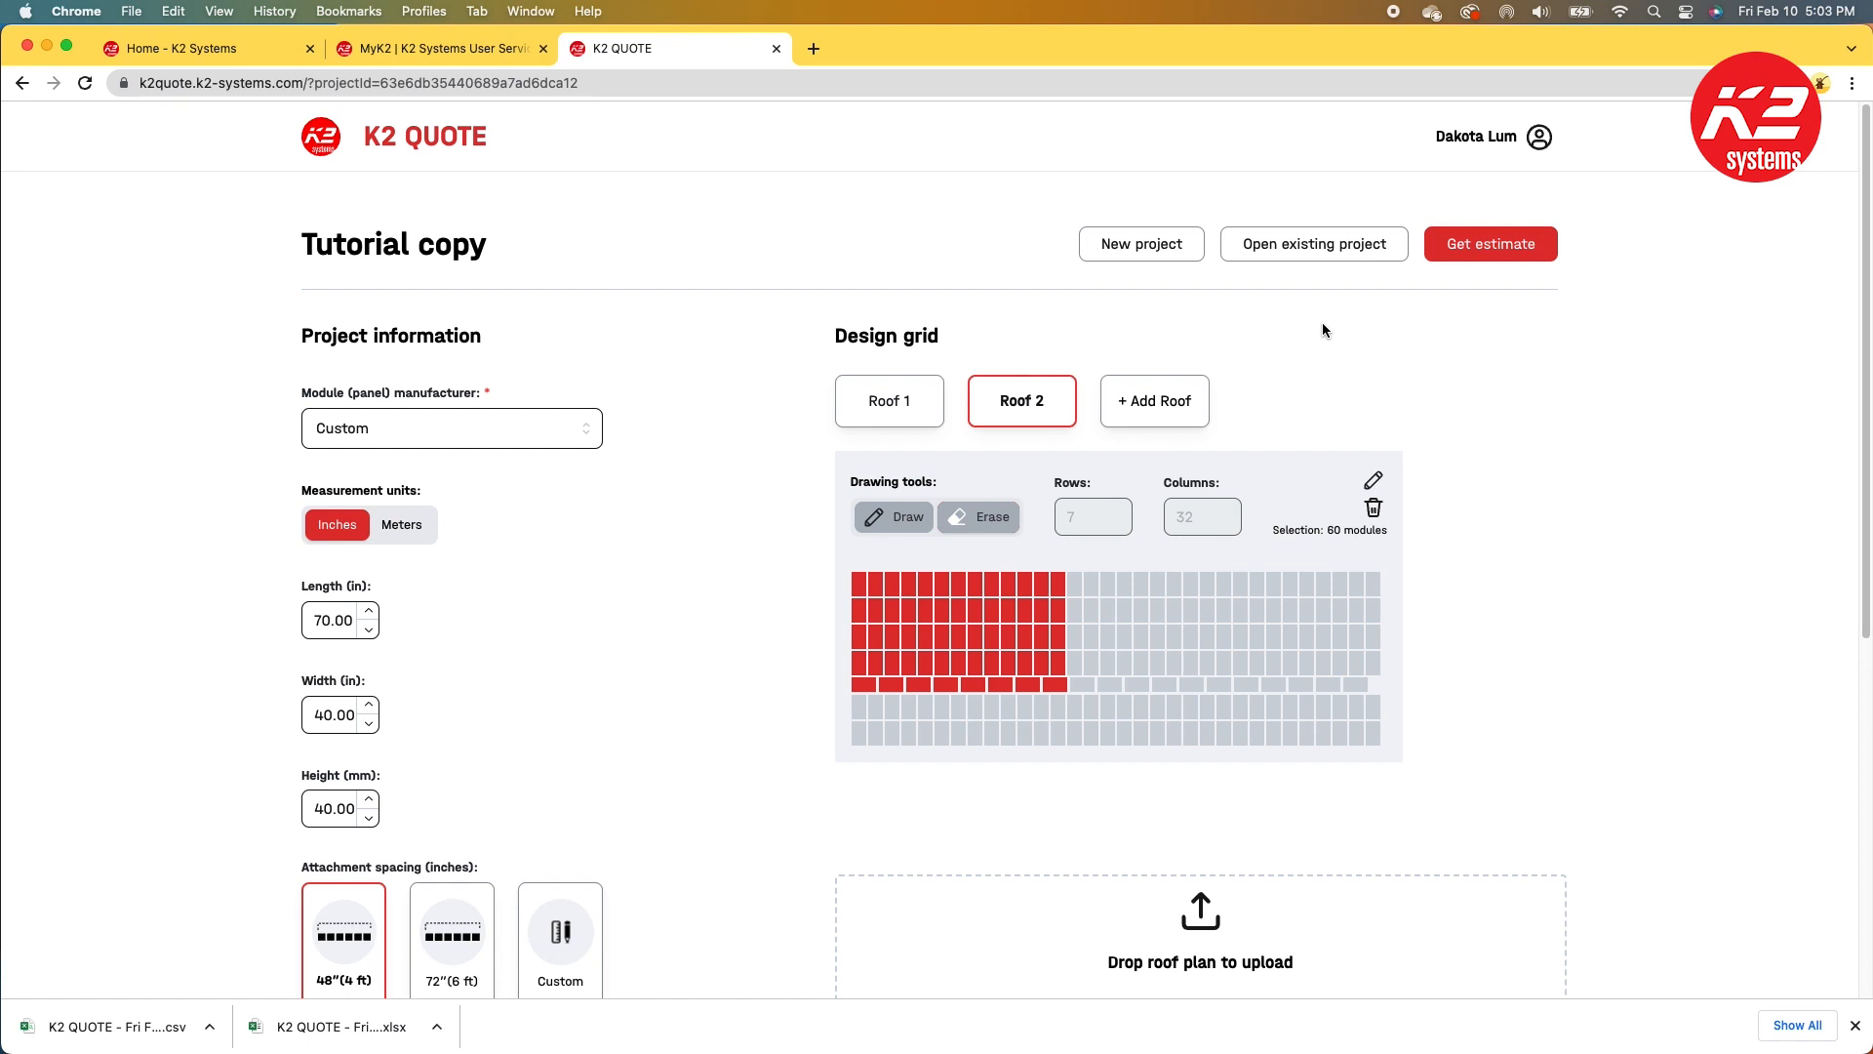
Step: Start a new project and open the account profile page
left_click(1136, 244)
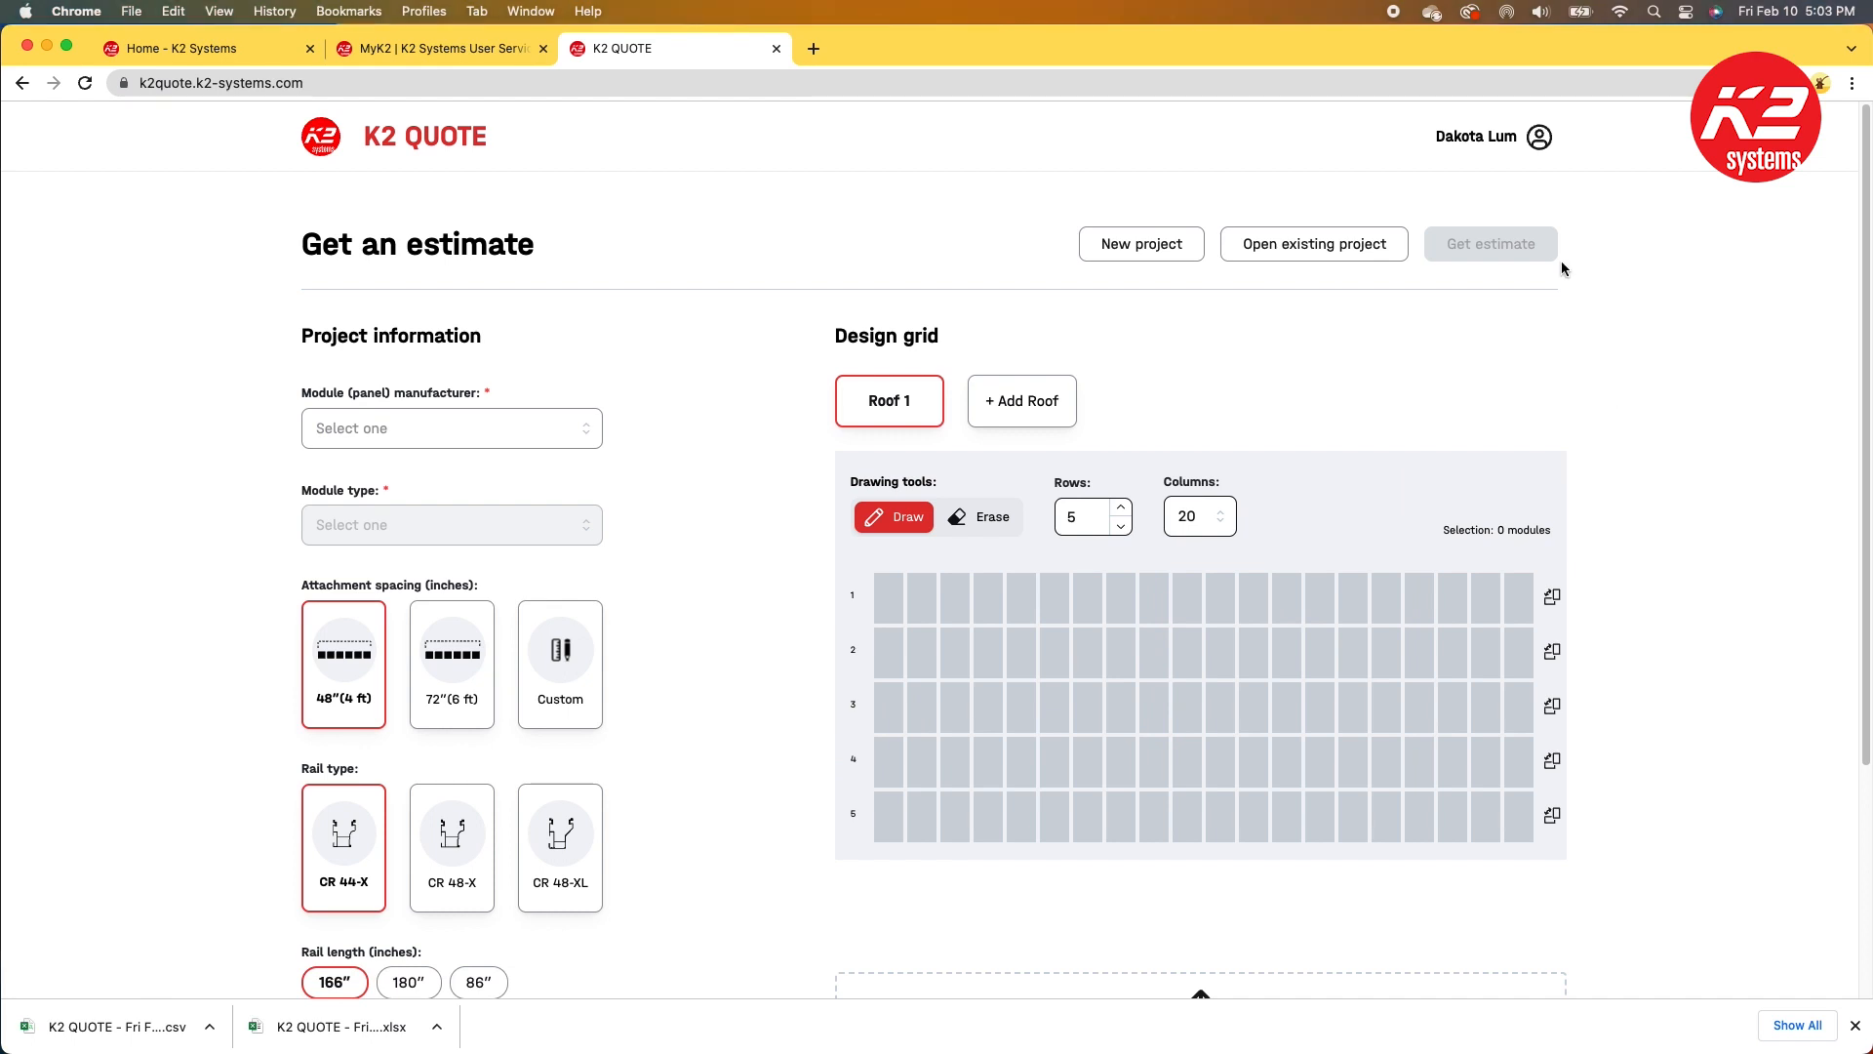
left_click(1538, 142)
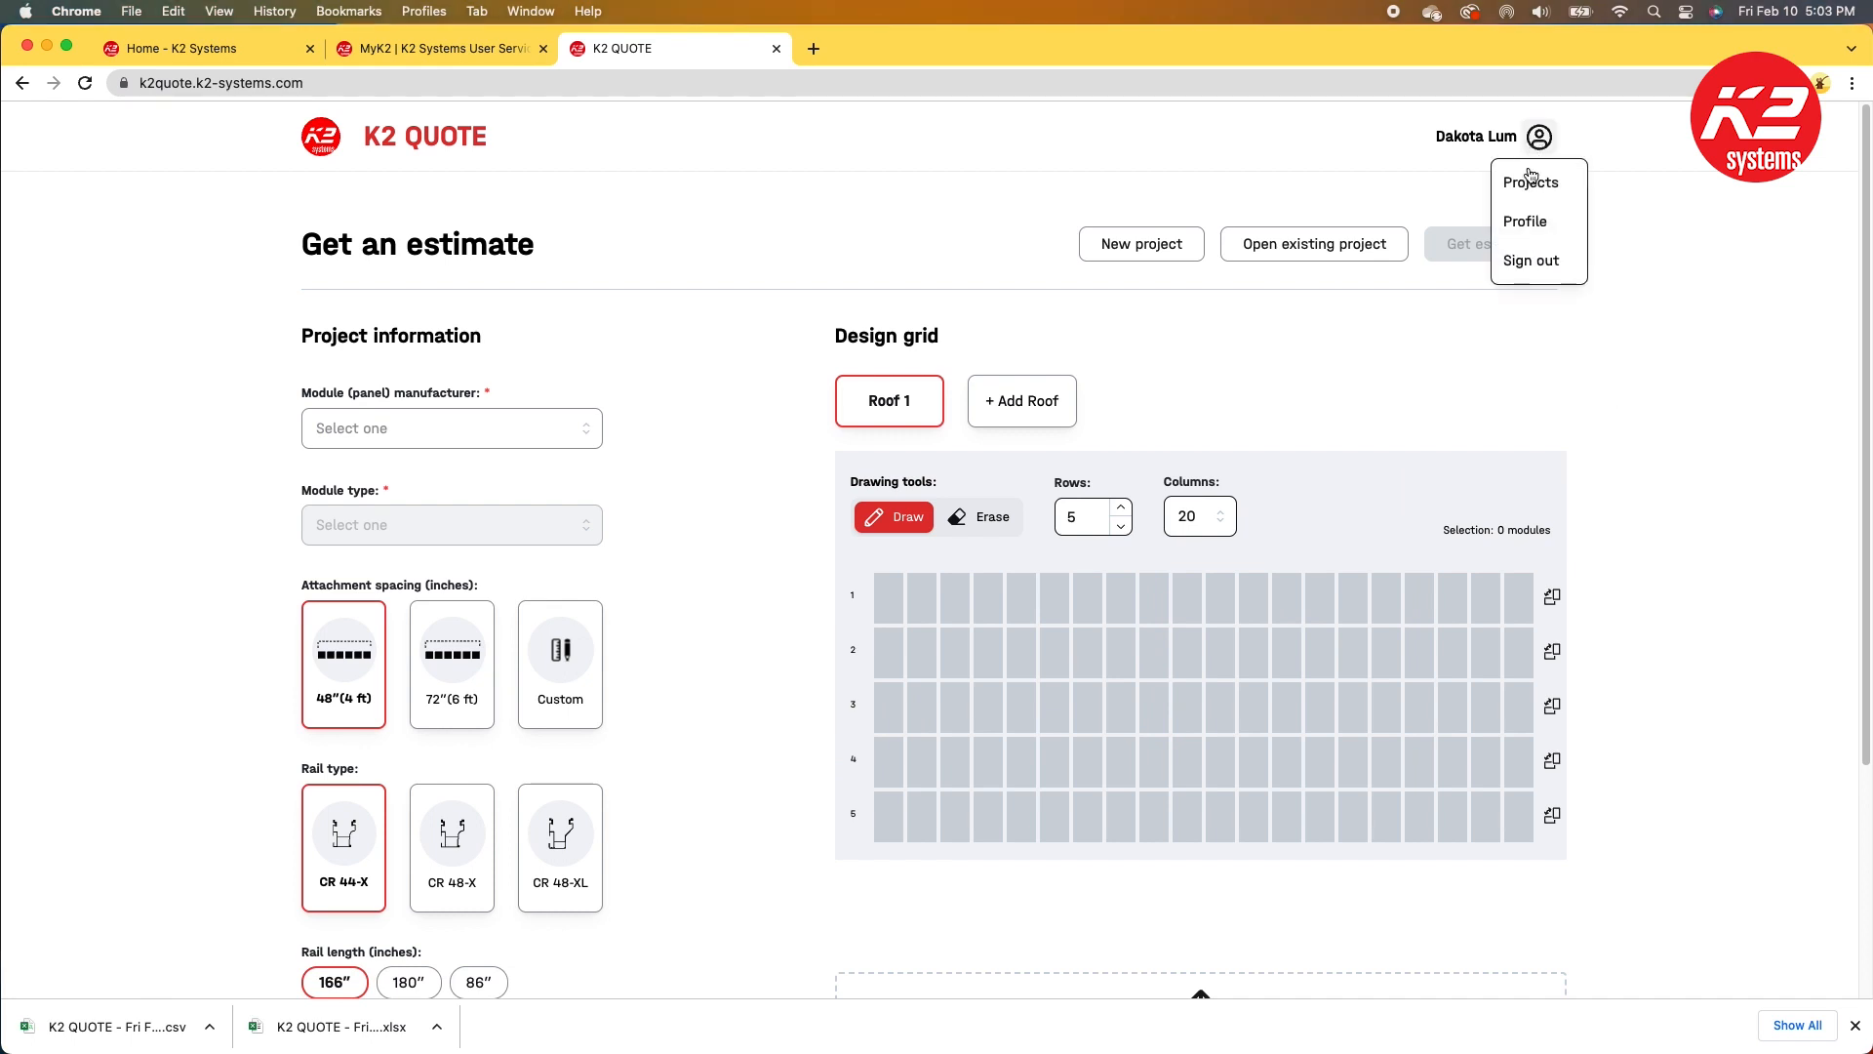
left_click(1522, 213)
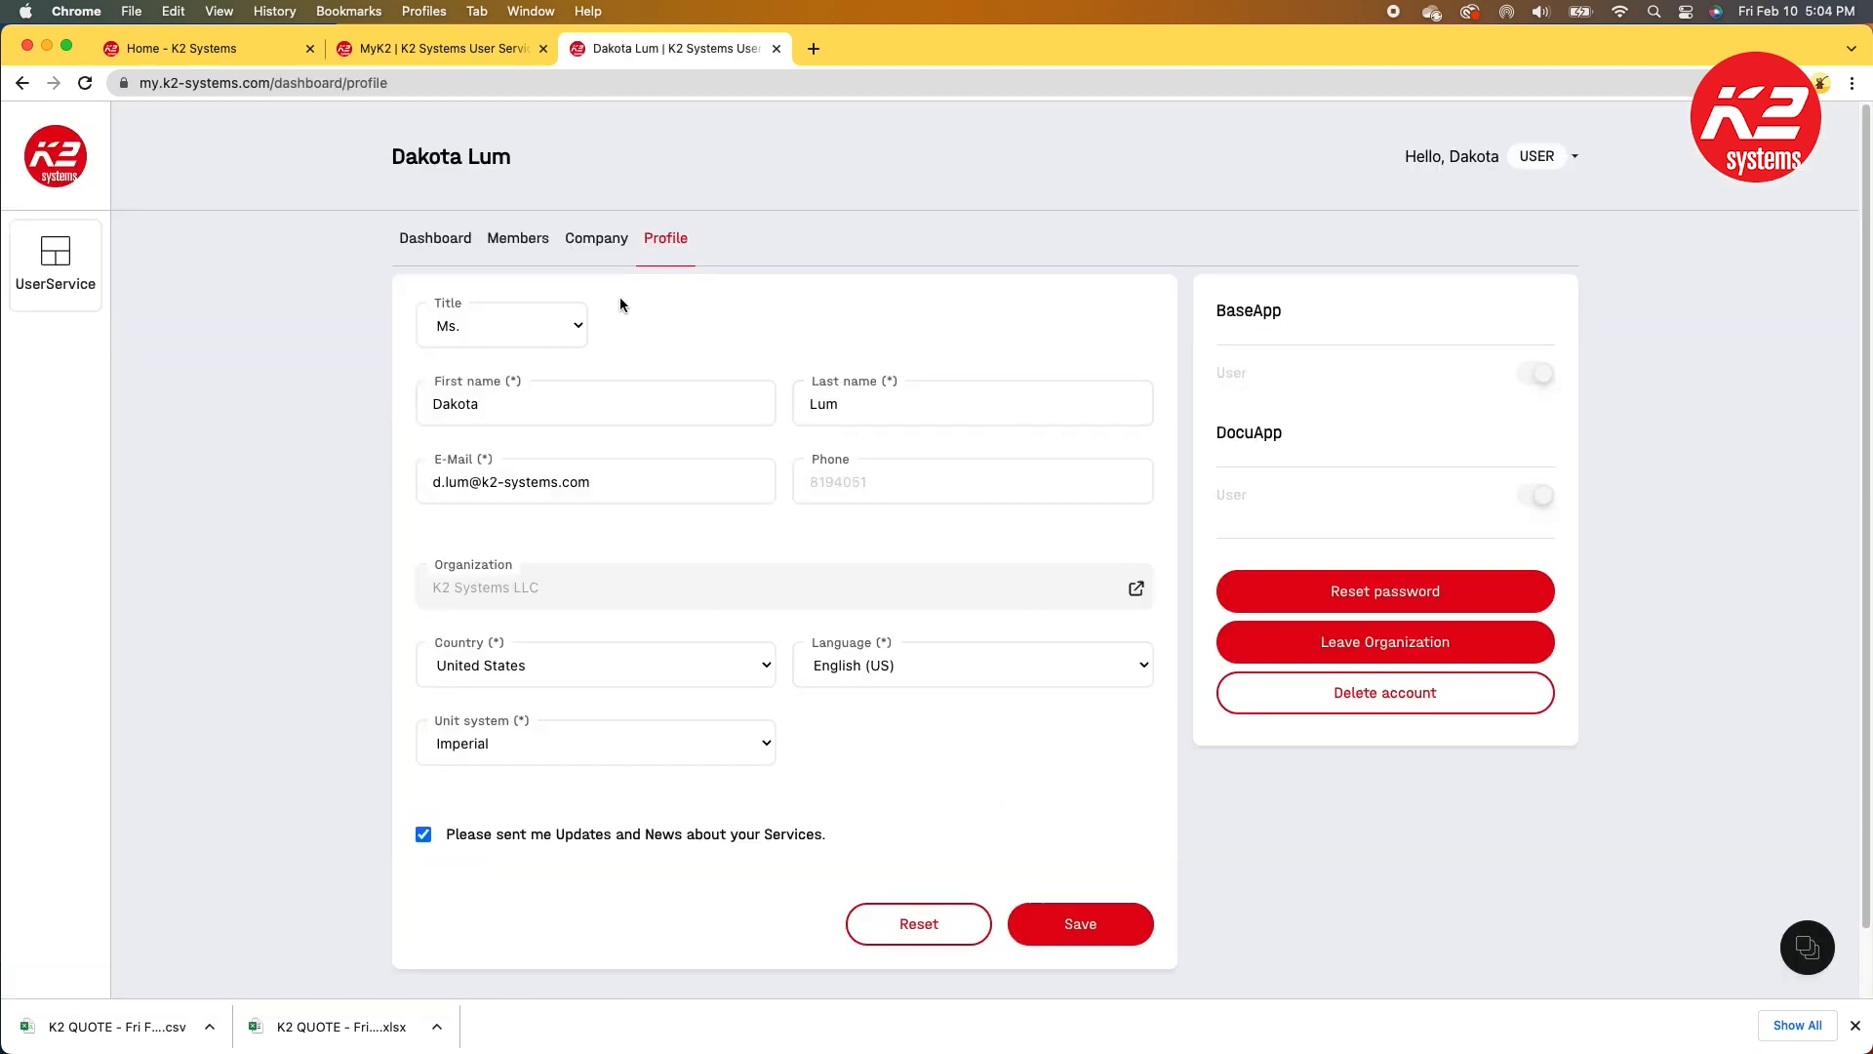
Step: Browse the account portal's Company, Members and Dashboard pages
left_click(605, 242)
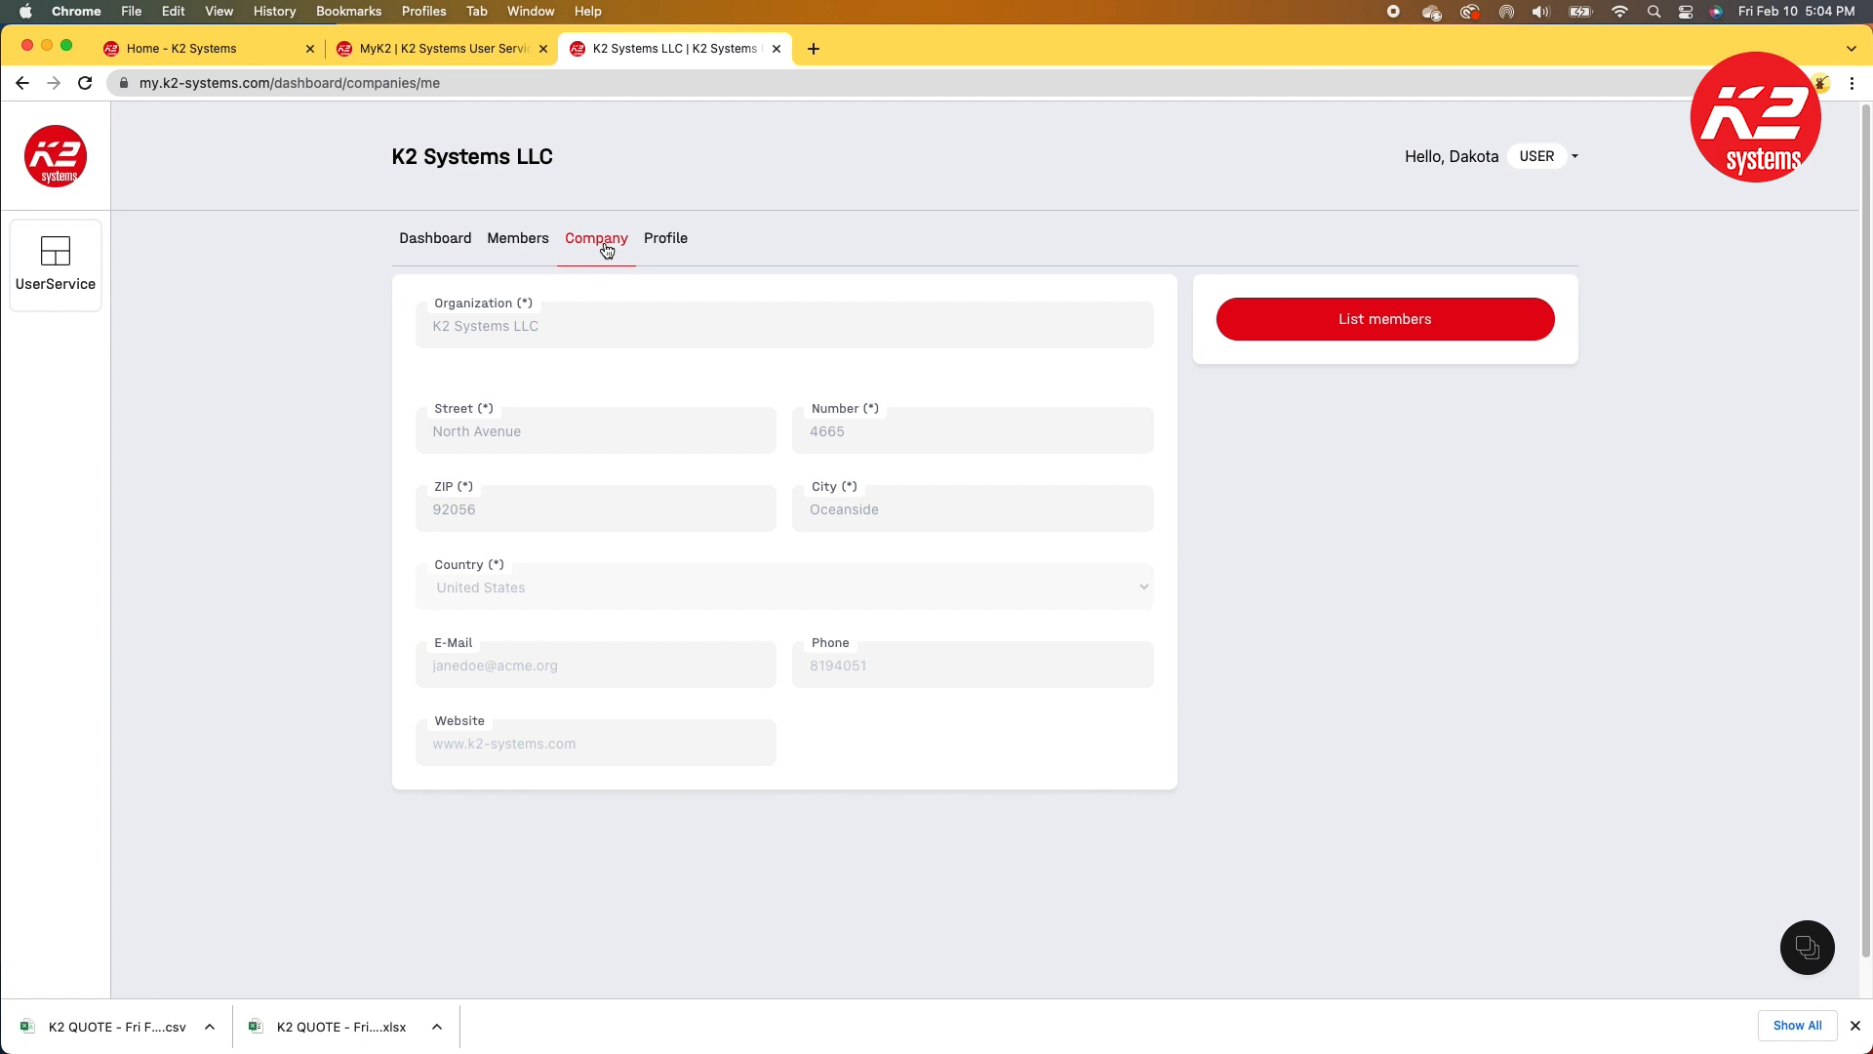
left_click(497, 241)
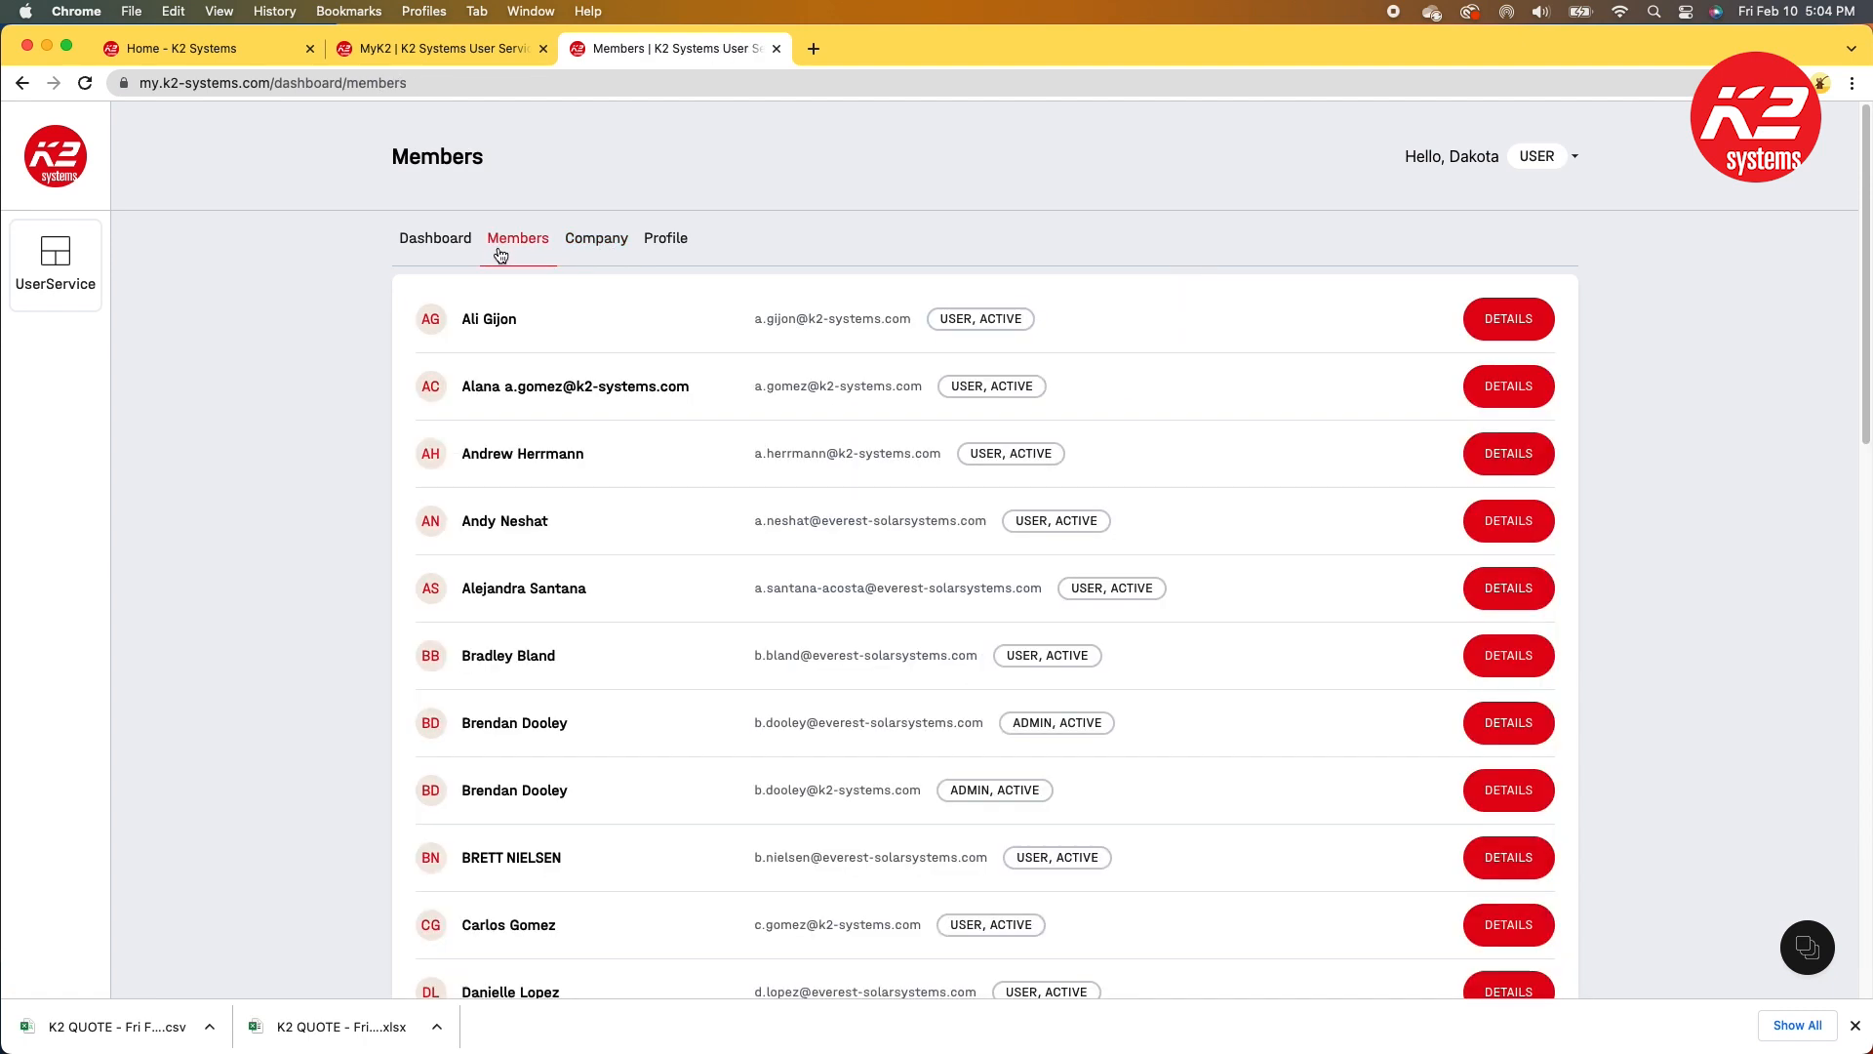
left_click(438, 242)
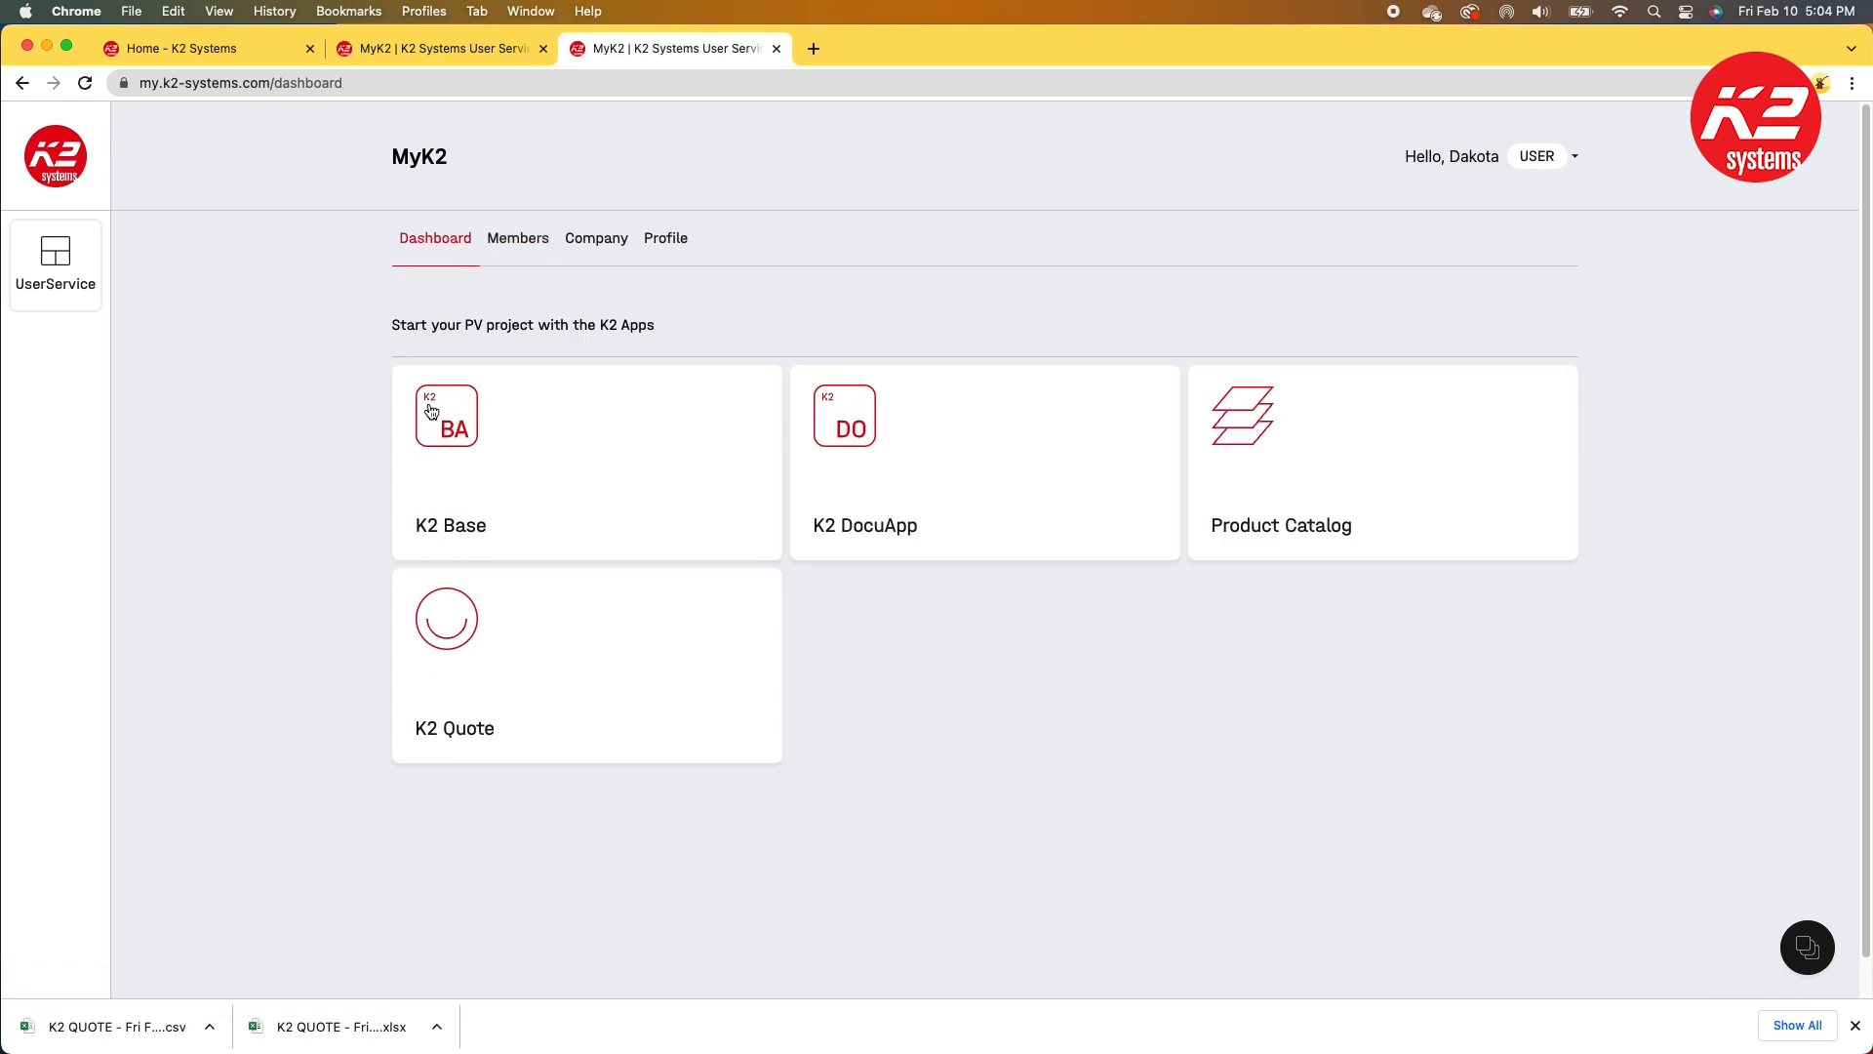
Step: Switch to K2 Base from the dashboard and accept the cookie notice
left_click(444, 528)
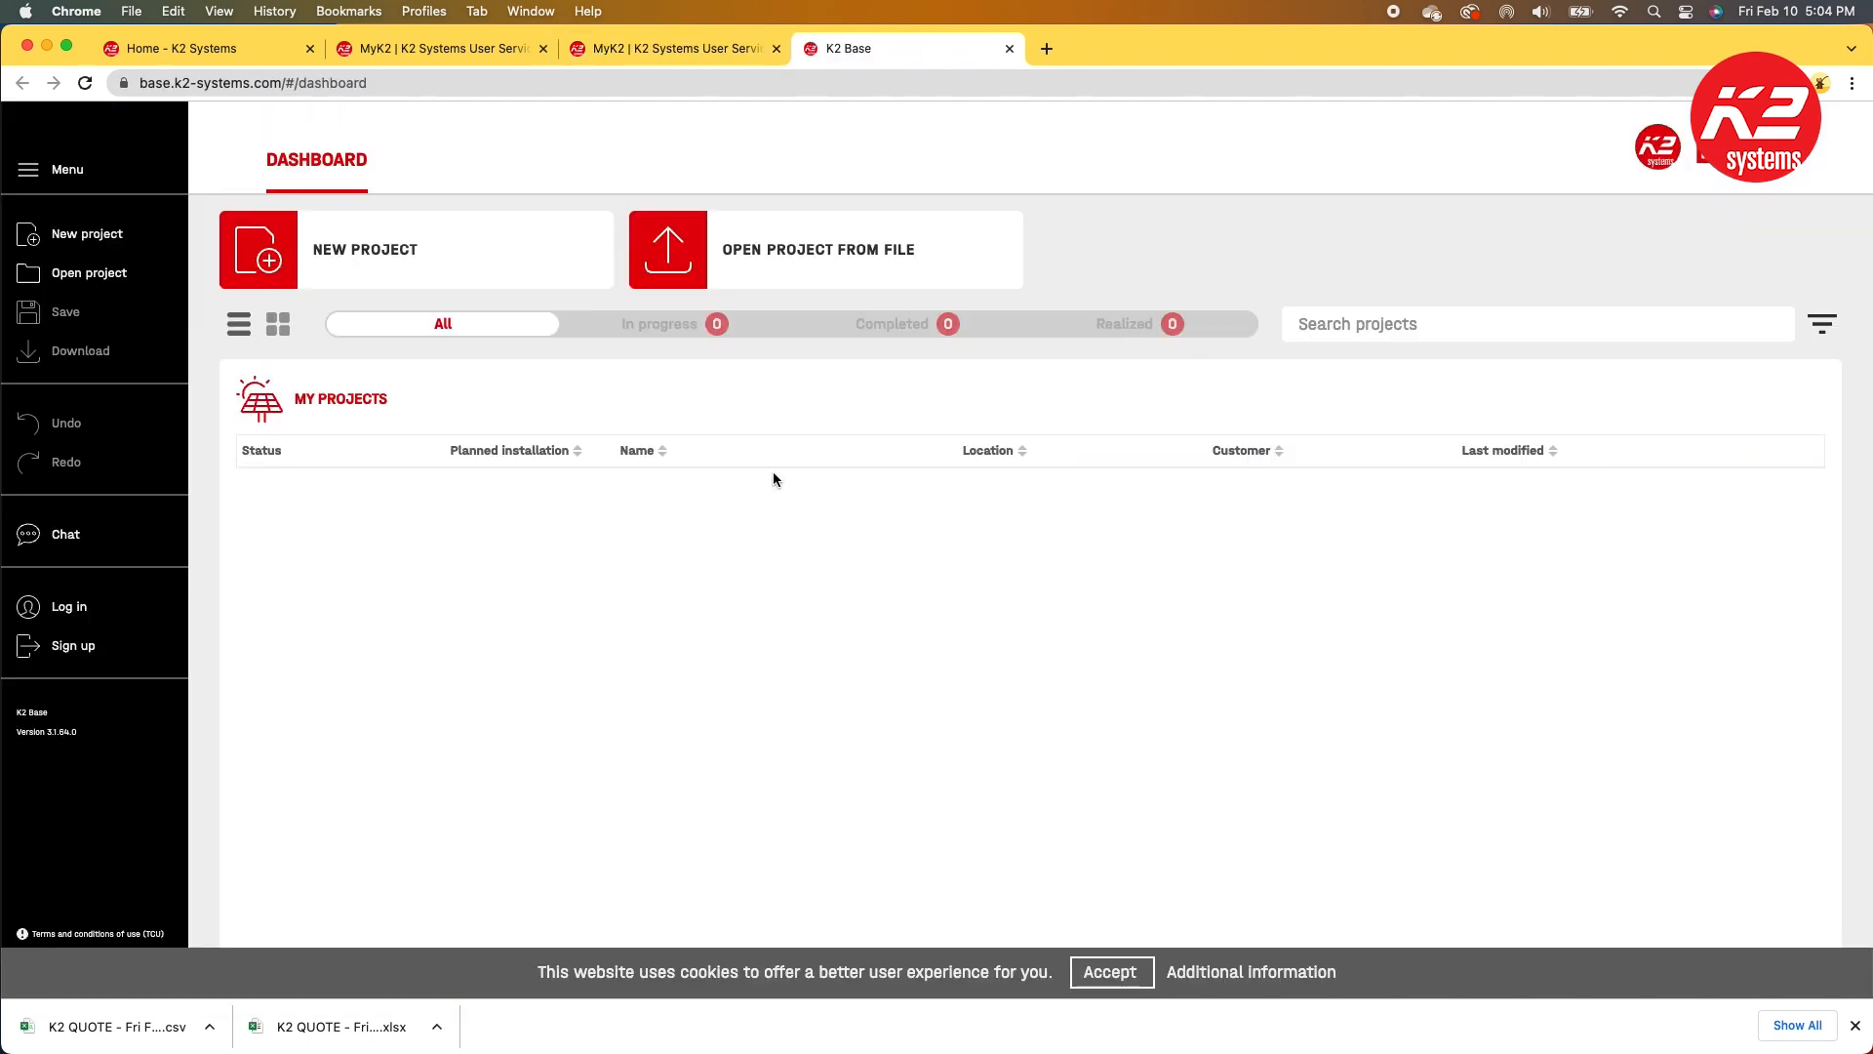
left_click(1110, 971)
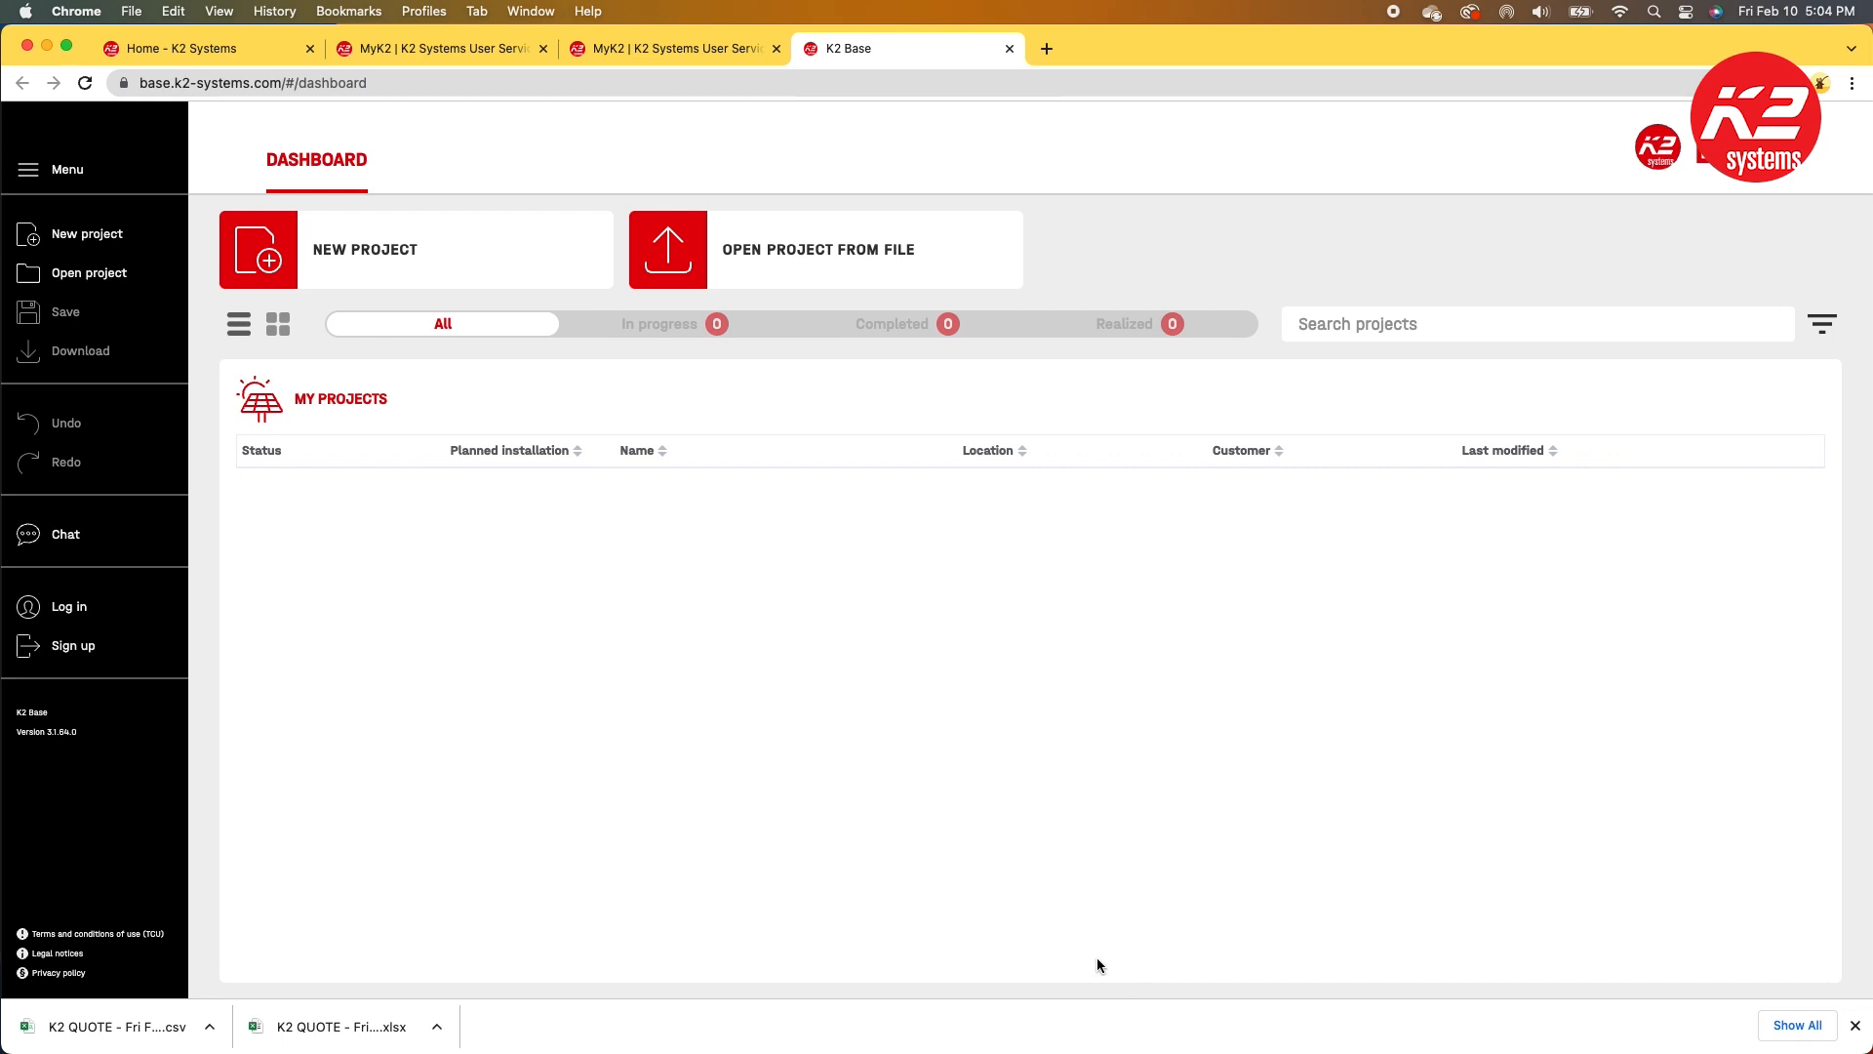